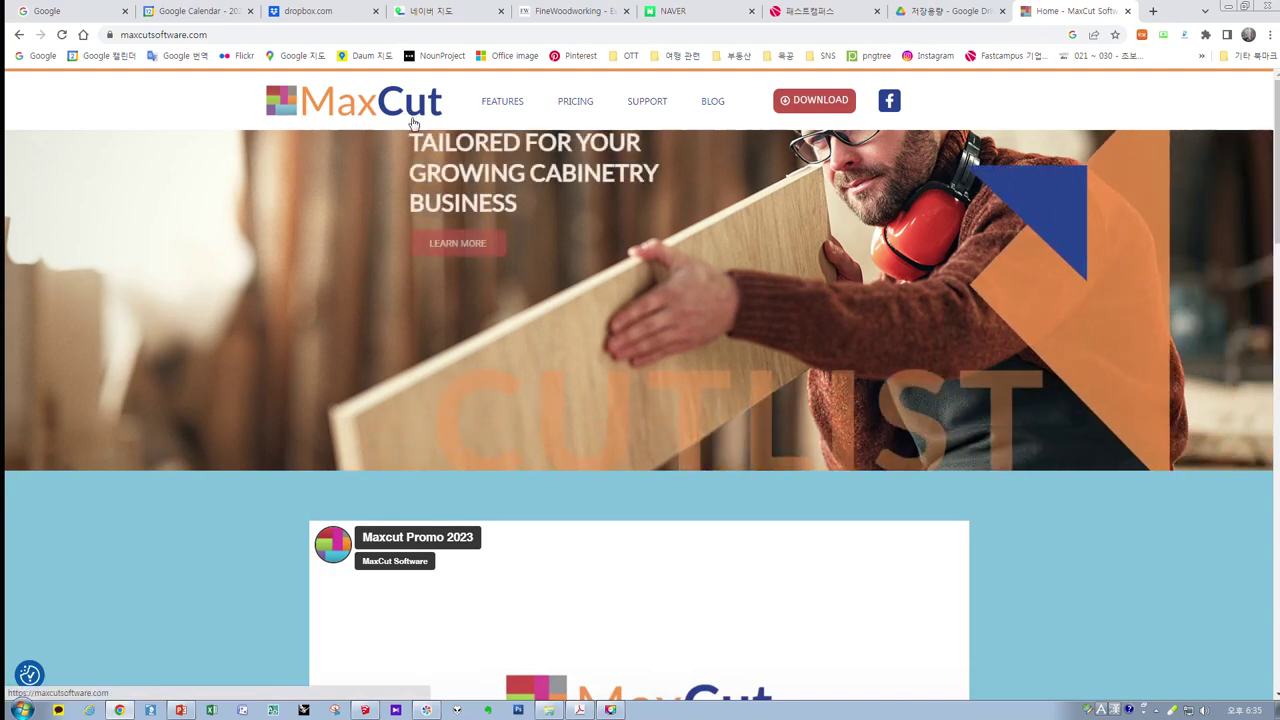
- Fill in the free MaxCut download request, choosing Hobbyist as the best description and accepting the terms & conditions
scroll(483, 220, down, 10)
scroll(452, 247, down, 7)
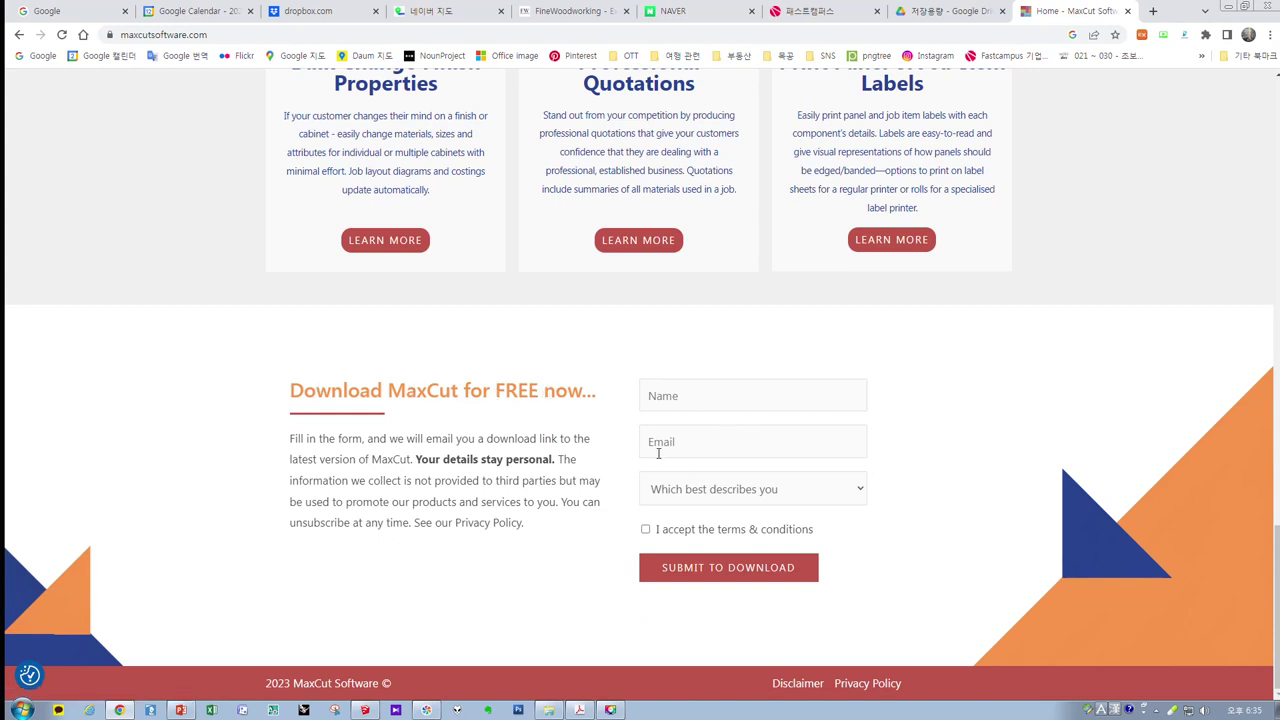
click(738, 495)
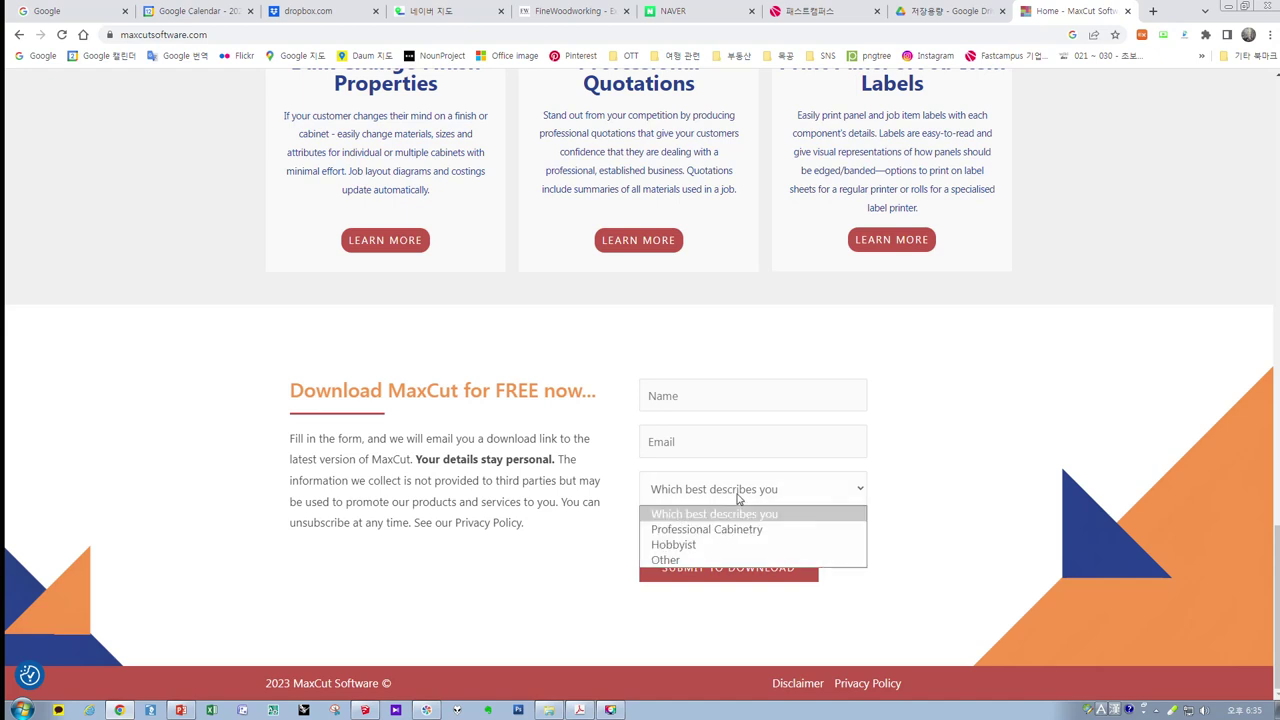
click(727, 545)
click(657, 535)
click(657, 535)
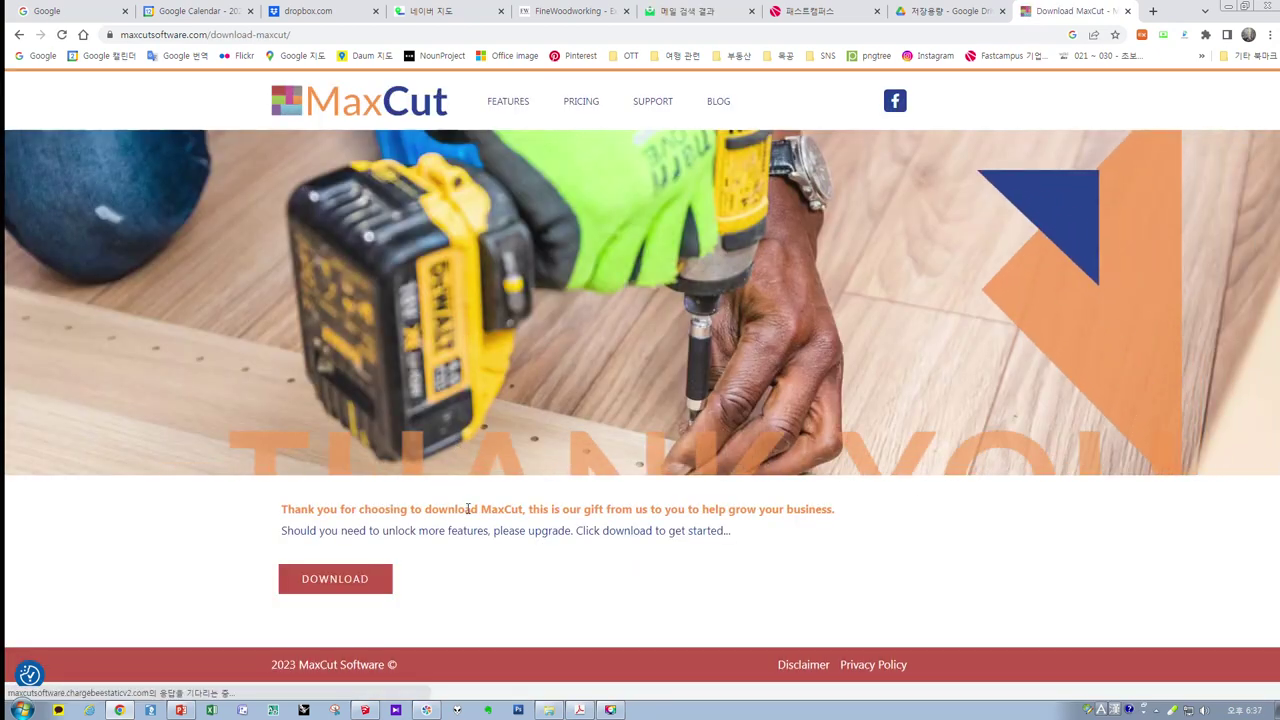
- Download the MaxCut setup file, install MaxCut v2 and minimize the browser window
click(349, 582)
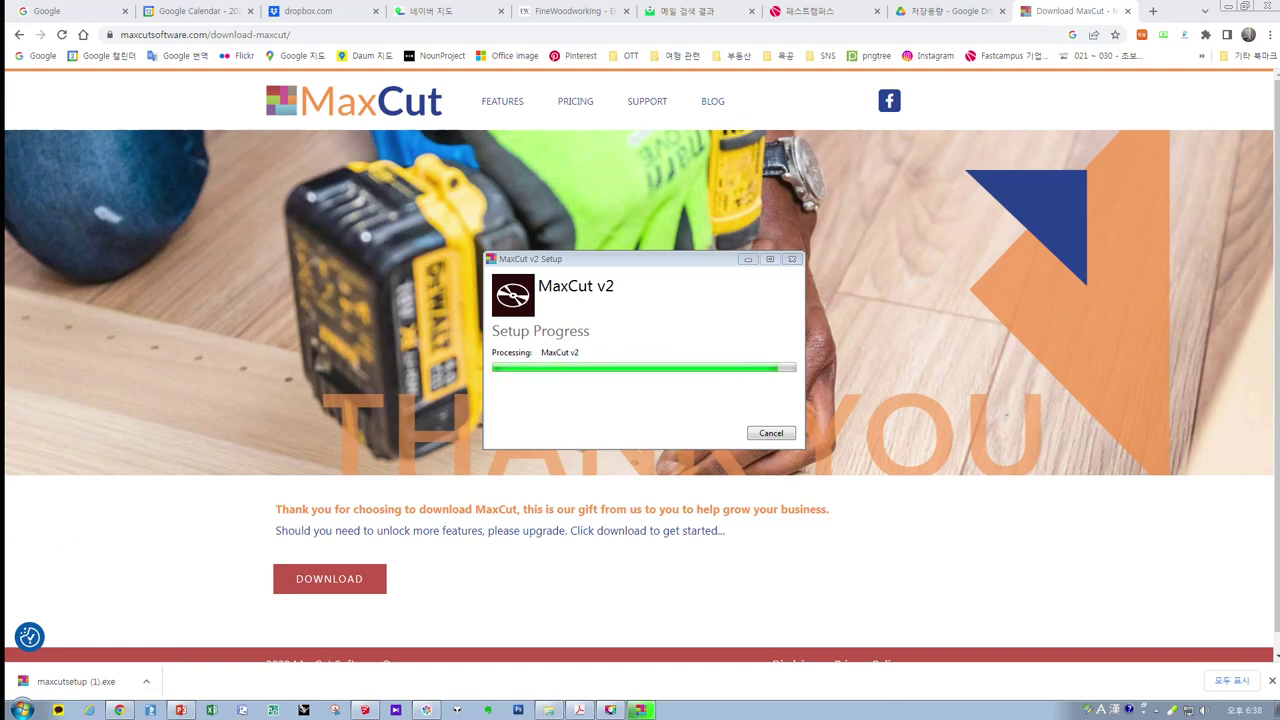
click(770, 433)
click(1231, 6)
- Launch MaxCut Community Edition from the desktop and dismiss the About MaxCut window
drag(29, 290, 545, 300)
double_click(548, 303)
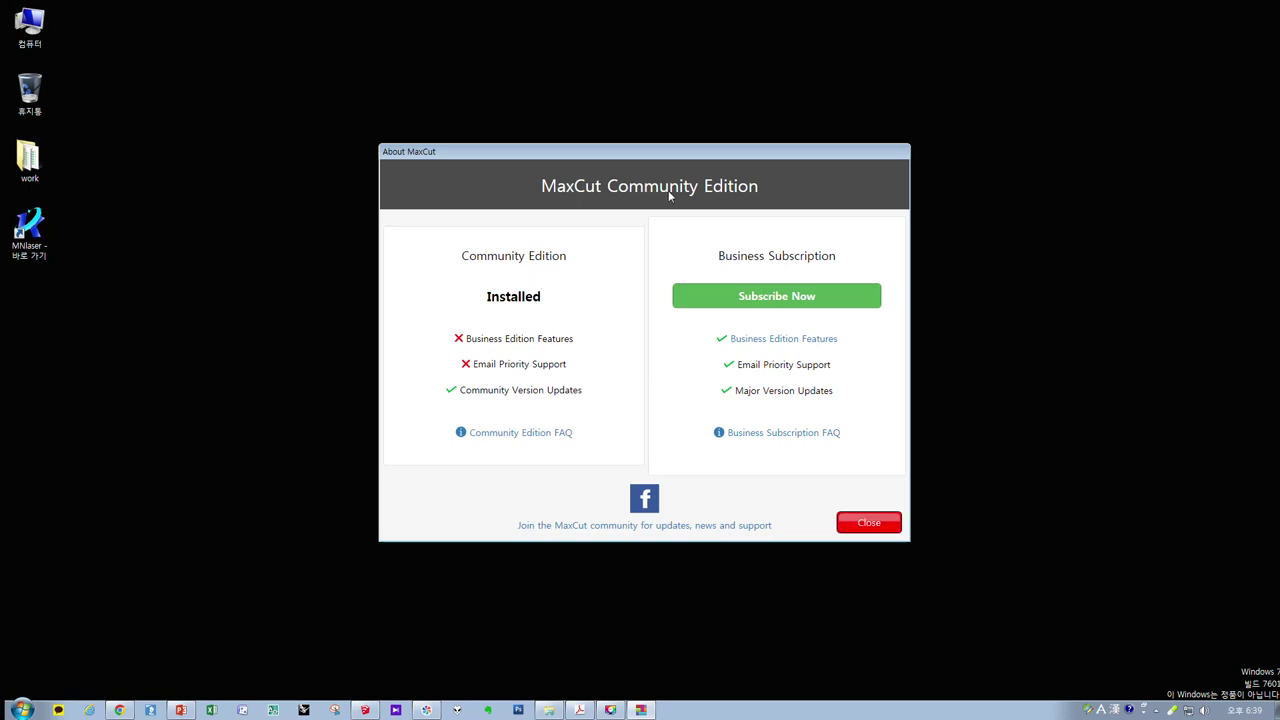
click(870, 524)
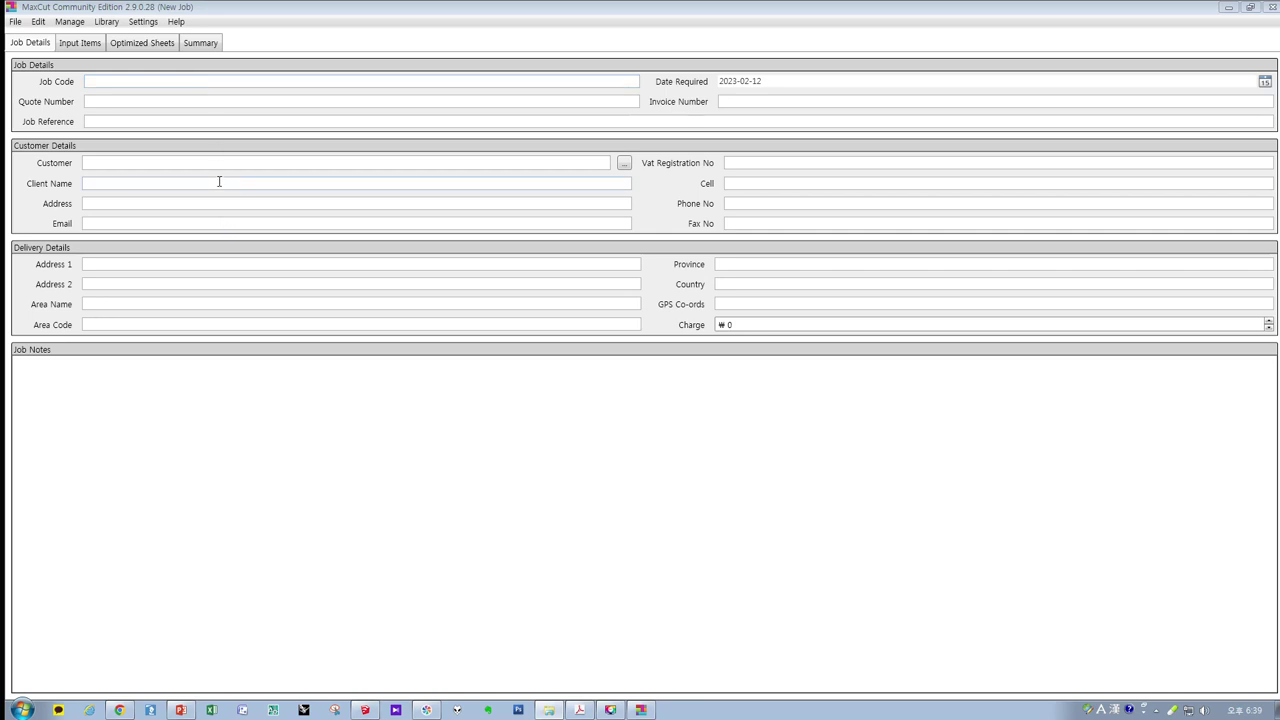
- Look over the new job's Job Details and open its Input Items page
click(90, 45)
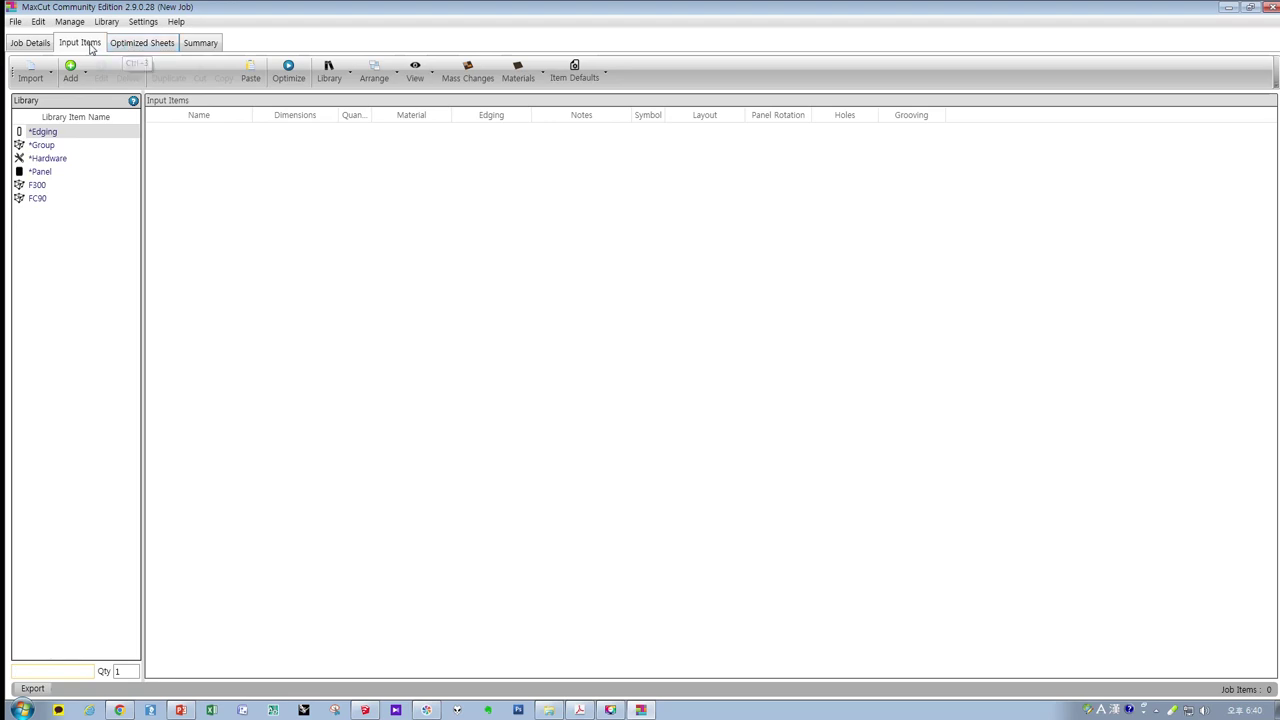
click(40, 46)
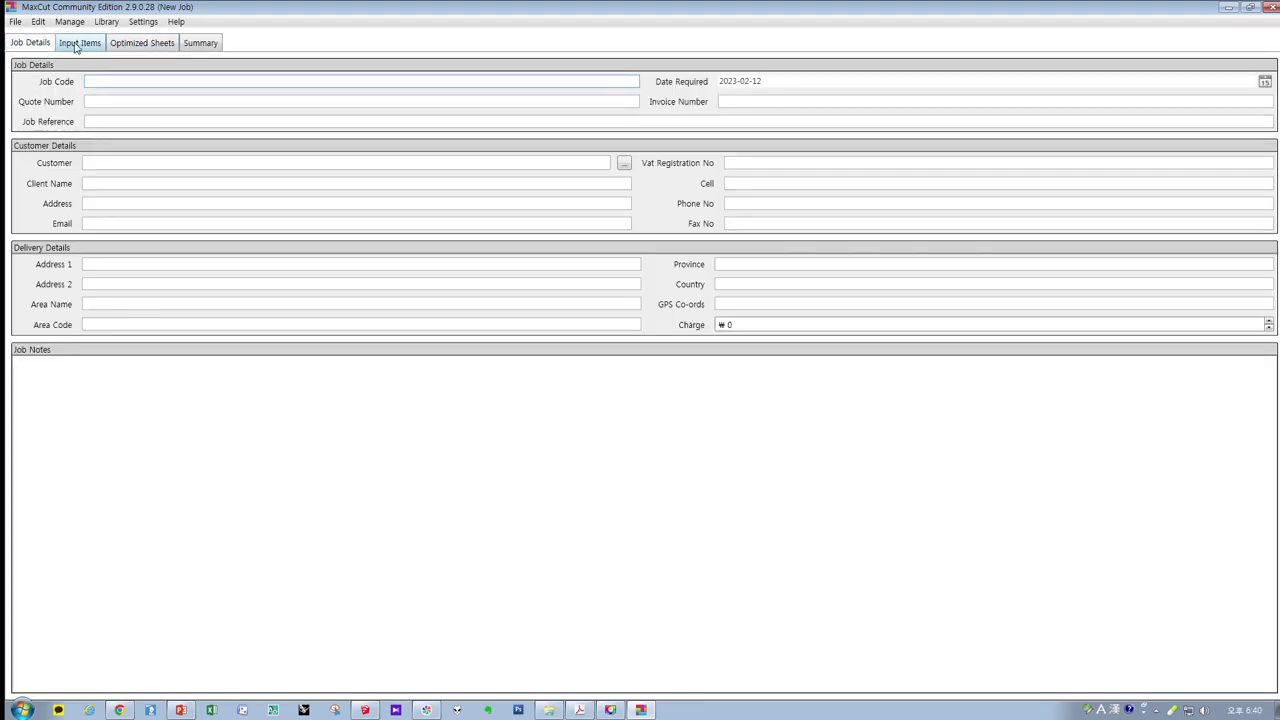
click(76, 45)
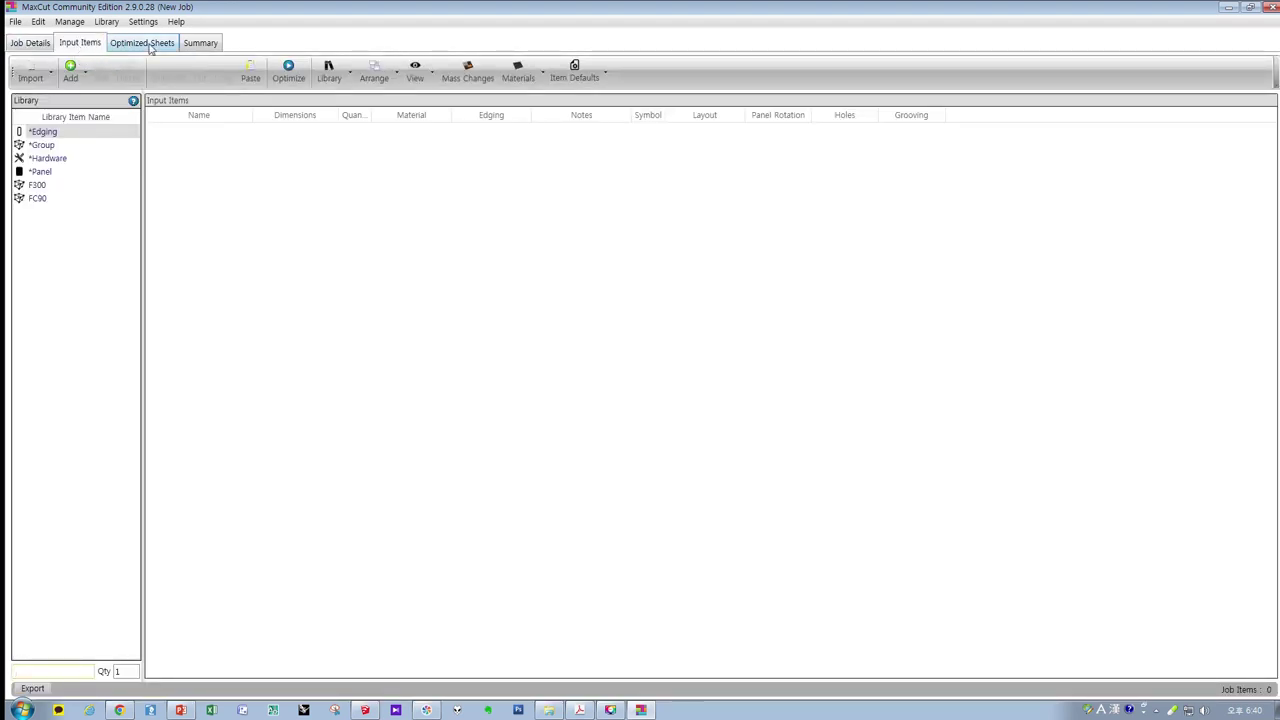
- Switch to Adobe Acrobat Pro to examine 1plywoodbookshelf_joblayout.pdf at page width, and return to MaxCut
mouse_move(585, 714)
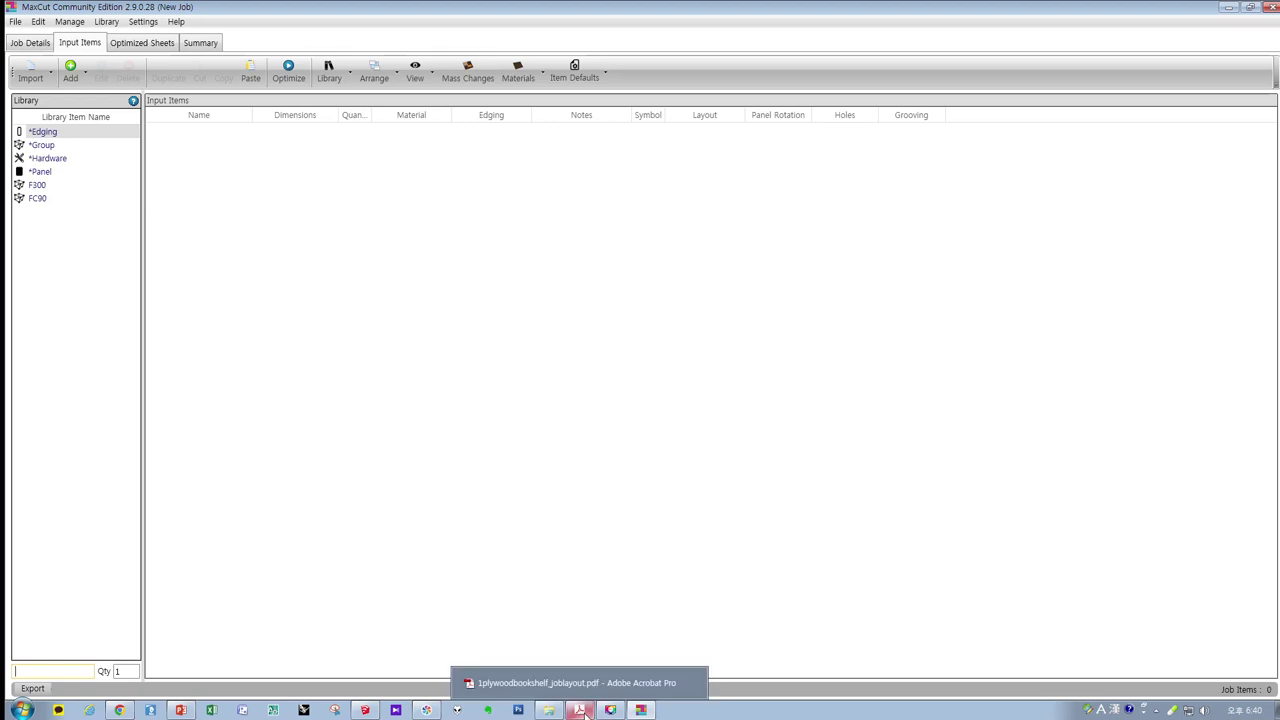
click(583, 711)
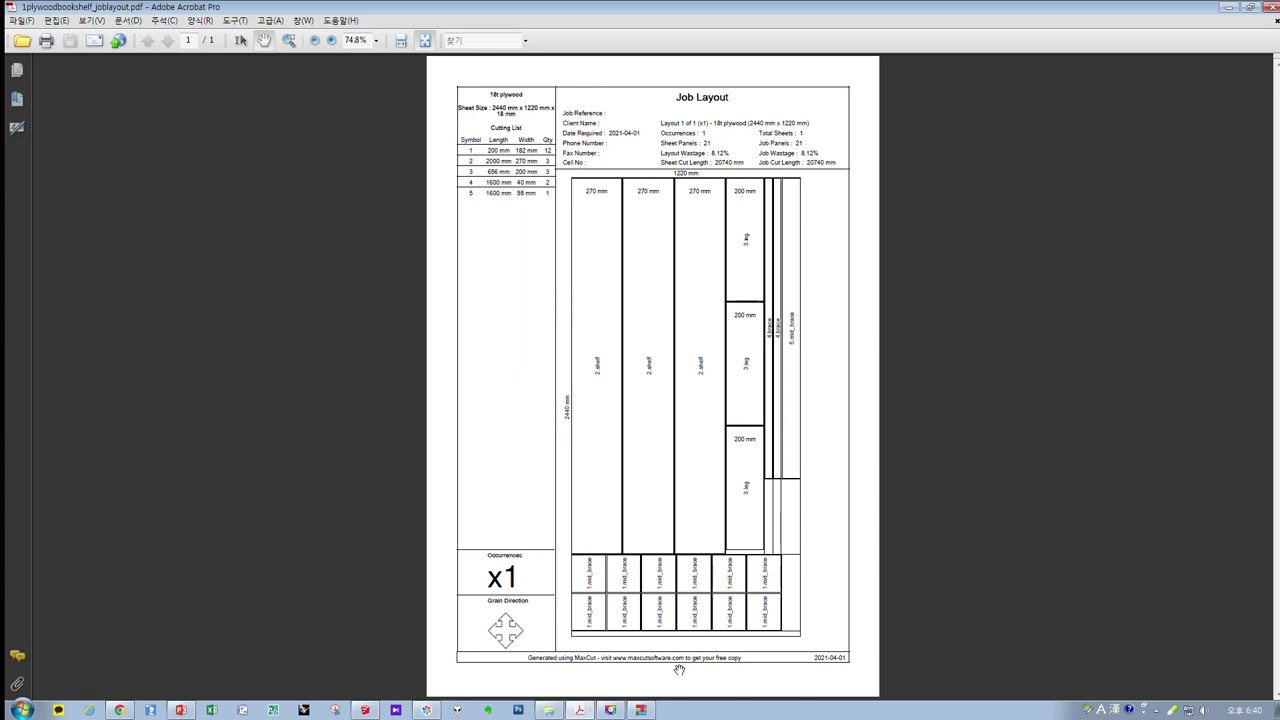
click(400, 40)
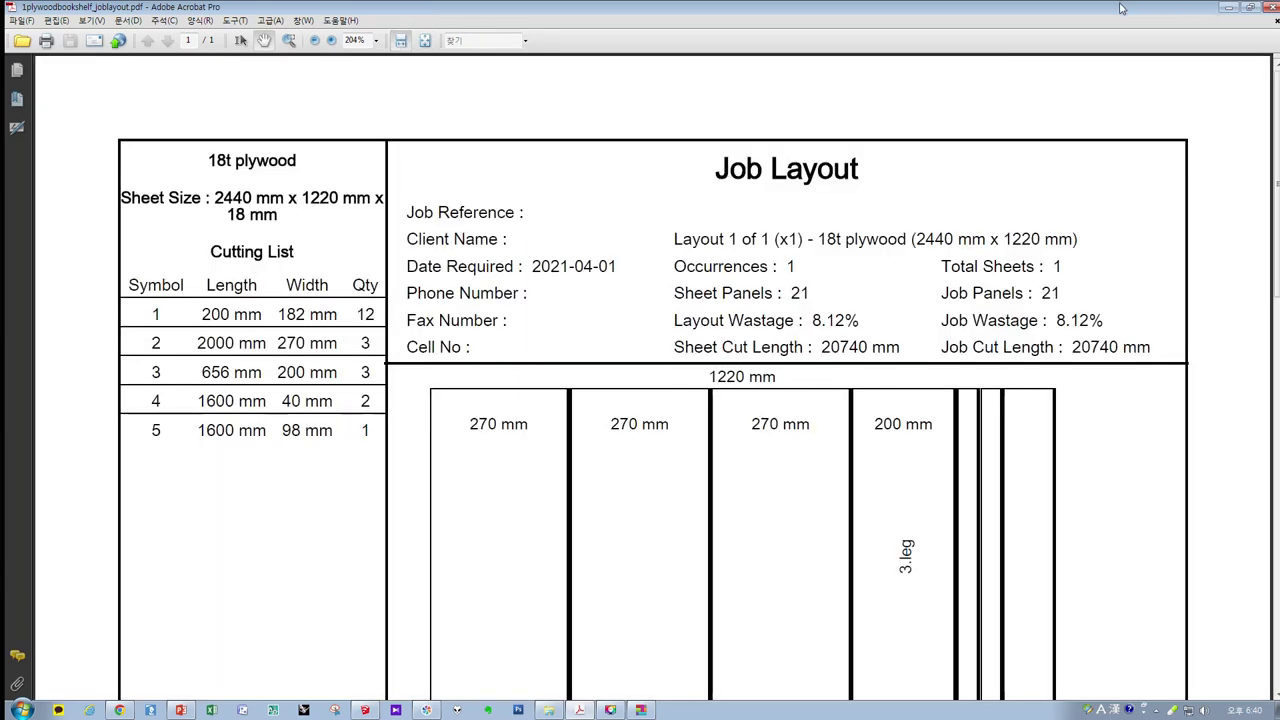
click(1228, 7)
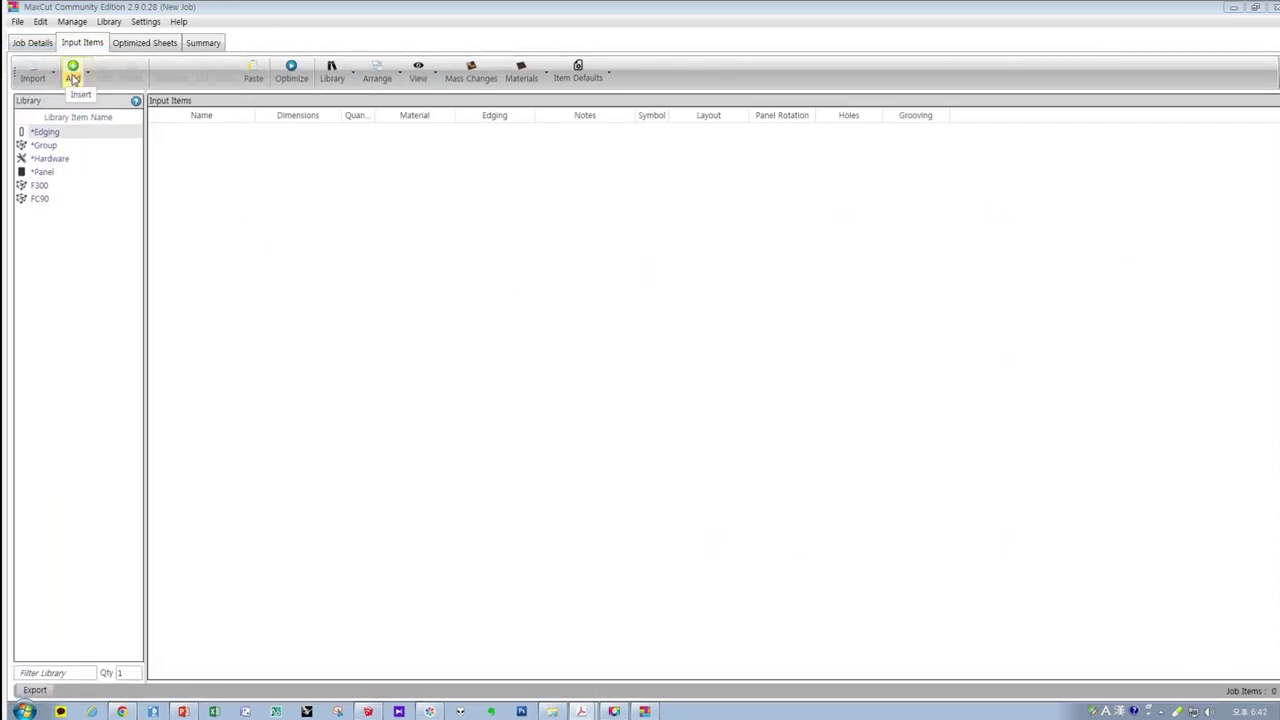
- Add a new panel item to the job and name it brace
click(72, 74)
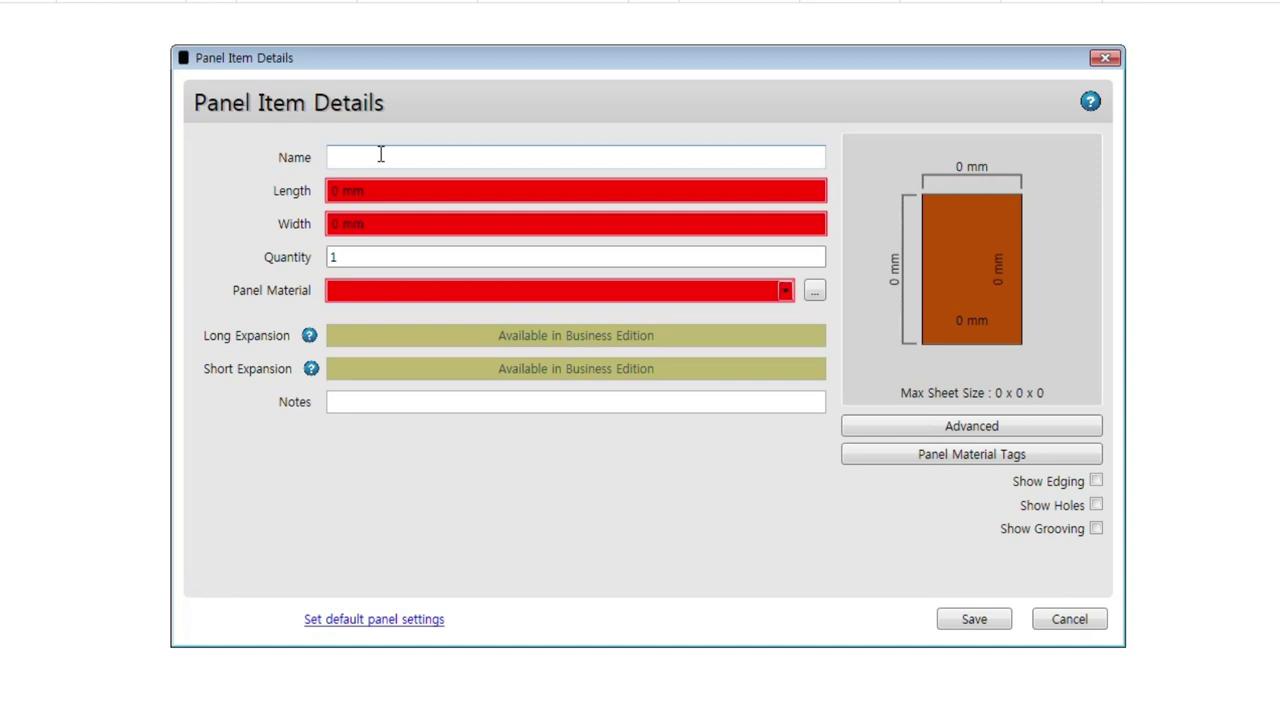
text(ㅠ-ㅁ)
key(BackSpace)
key(BackSpace)
key(BackSpace)
text(brace)
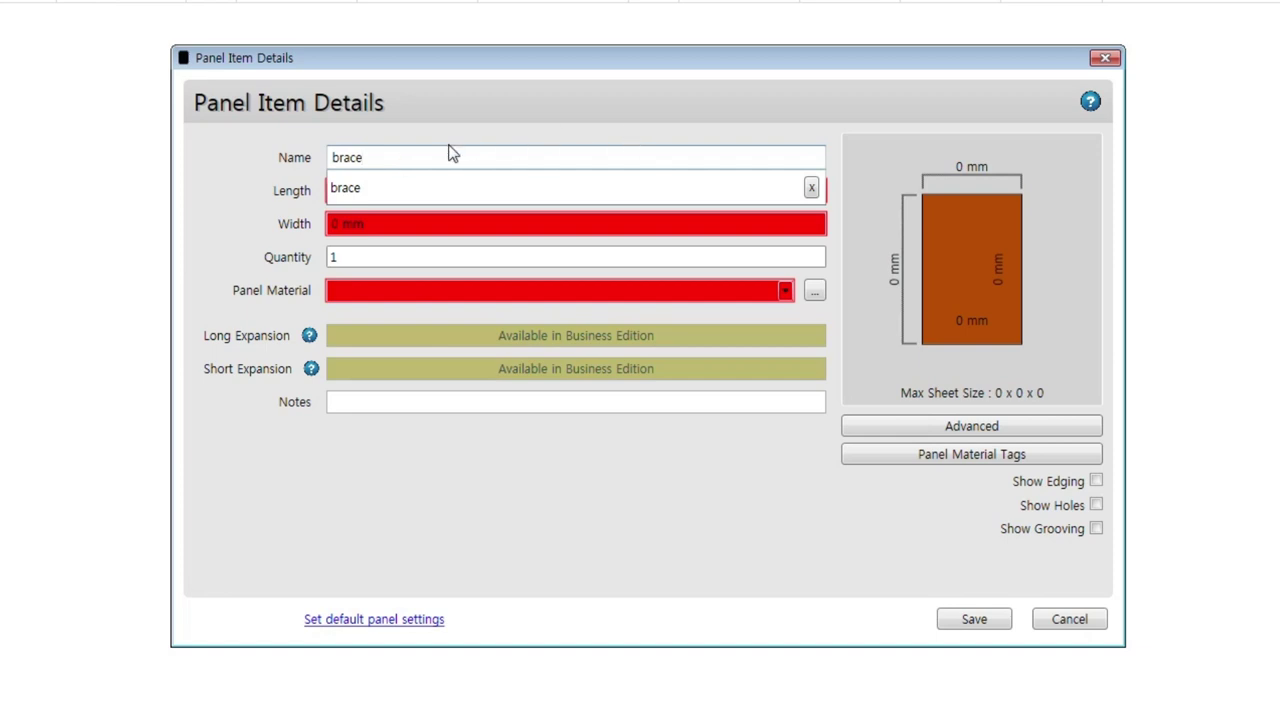
double_click(426, 158)
click(471, 186)
- Set the brace panel's length to 1600 mm, its width to 40 mm and its quantity to 2
click(435, 192)
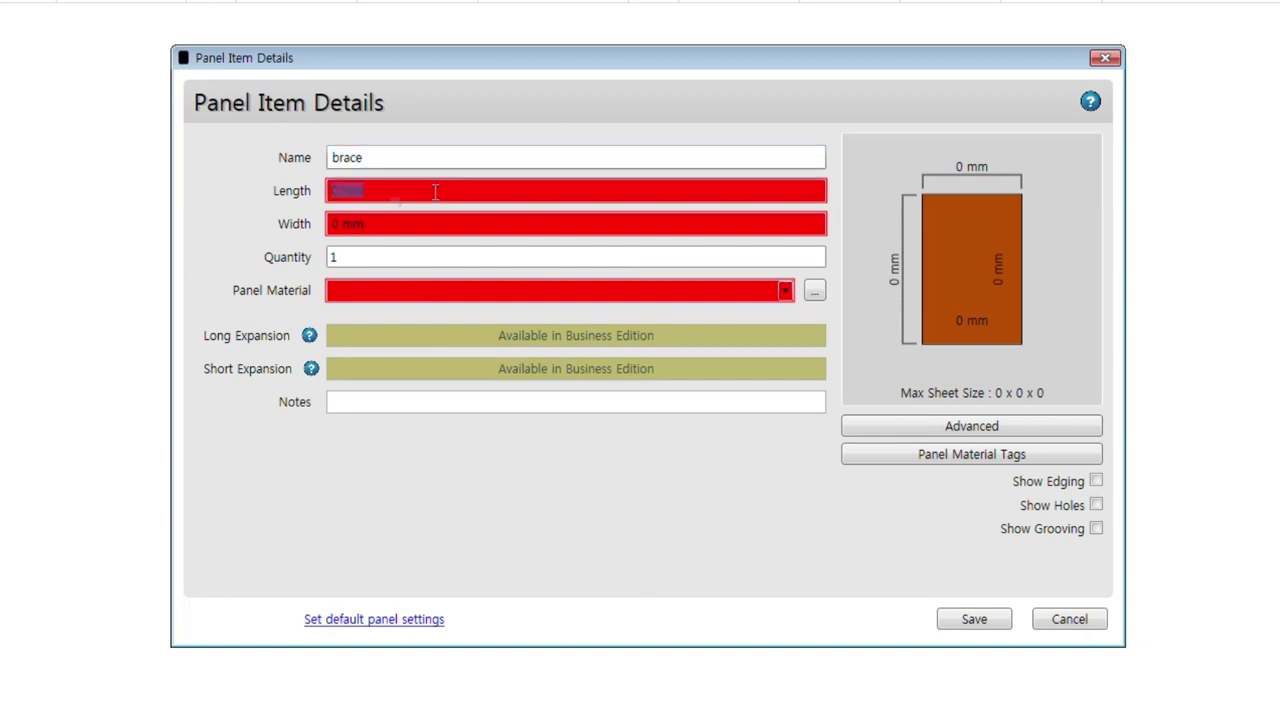
key(Home)
text(160)
key(Tab)
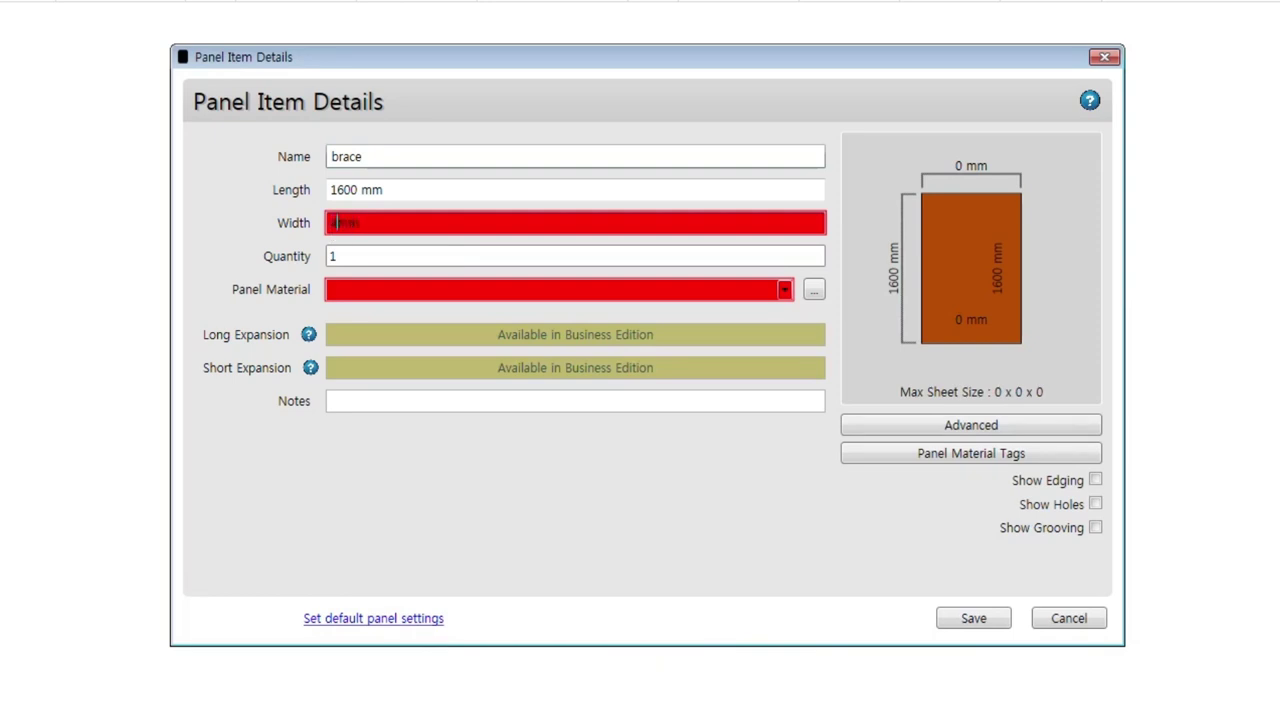
key(Tab)
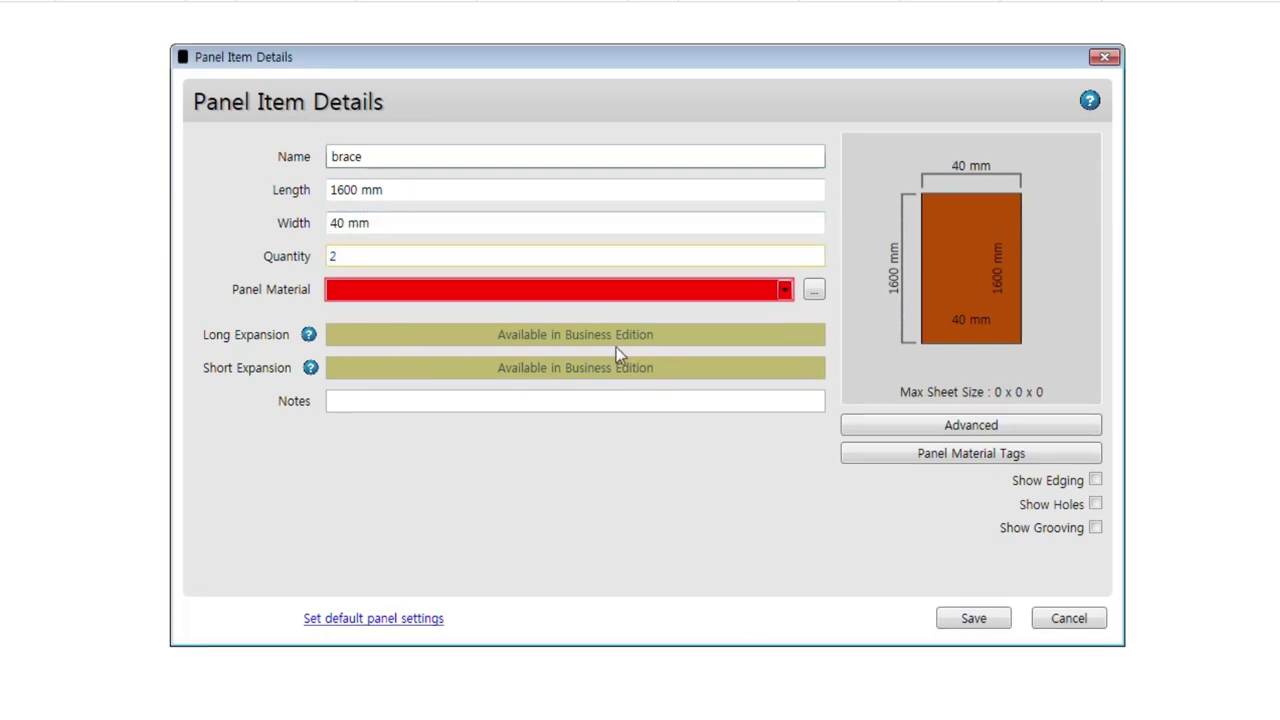
text(2)
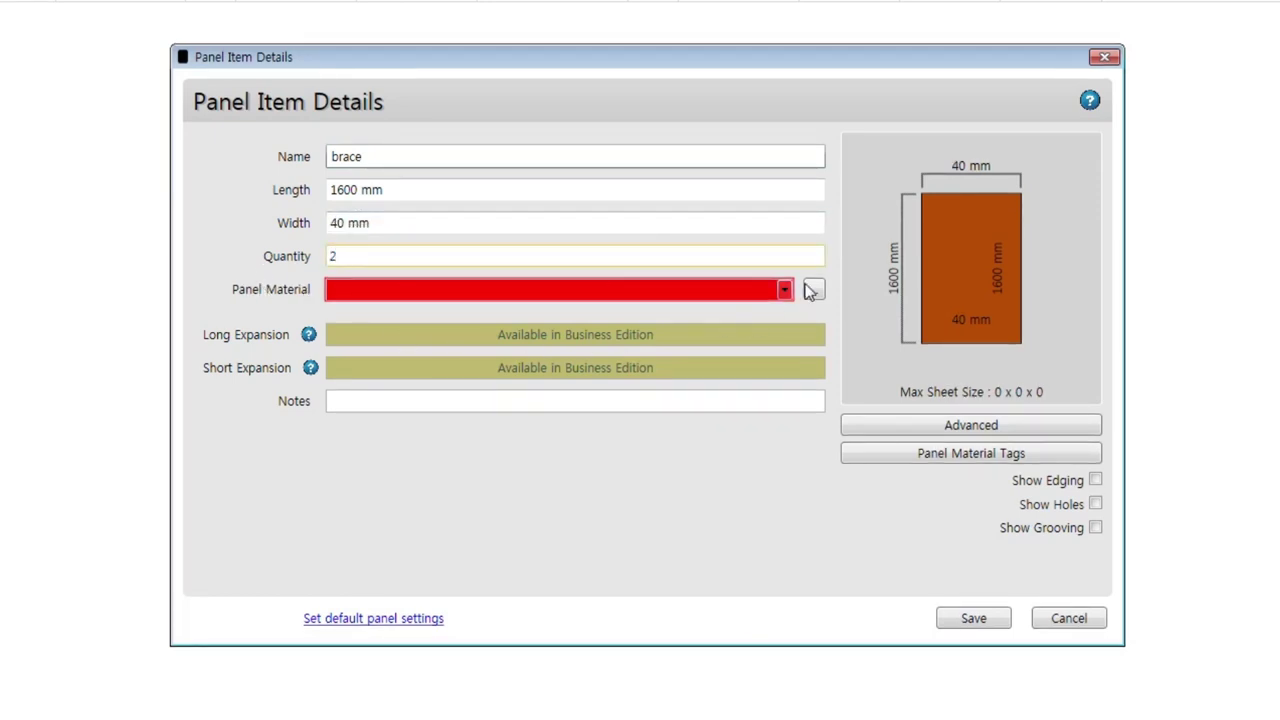
- Assign birch plywood as the brace panel's material
click(813, 290)
double_click(451, 503)
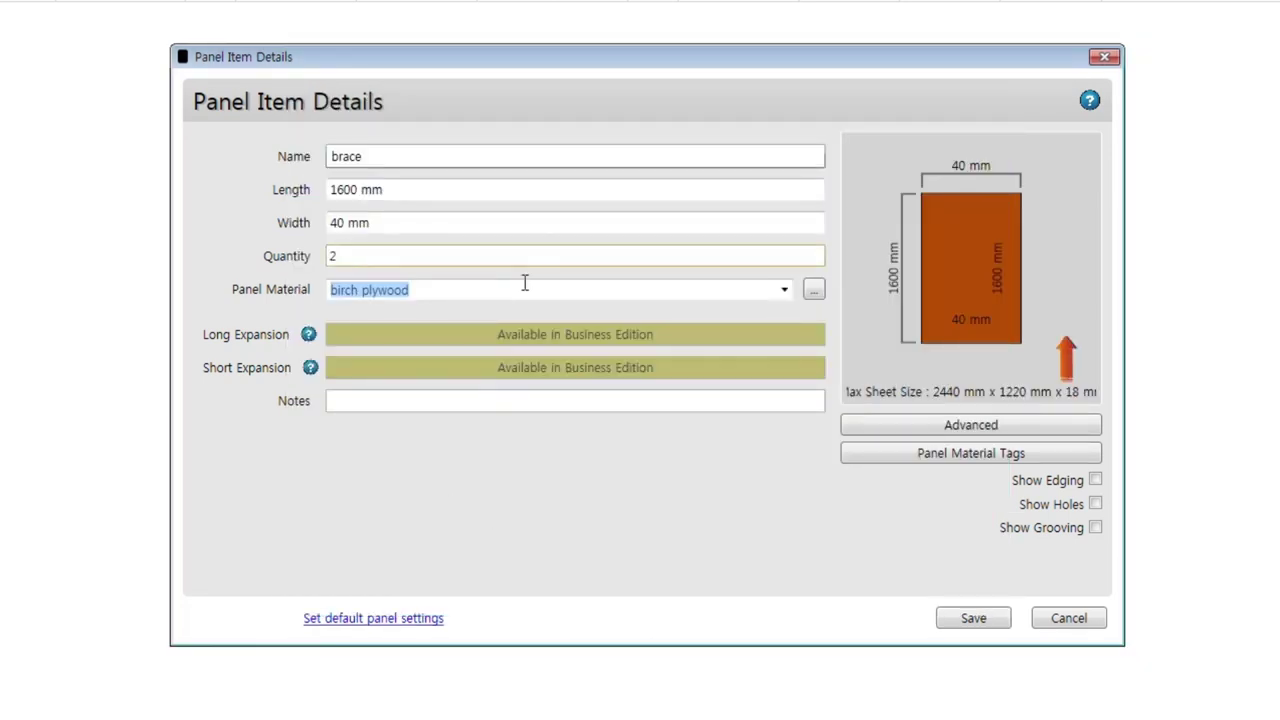
click(531, 283)
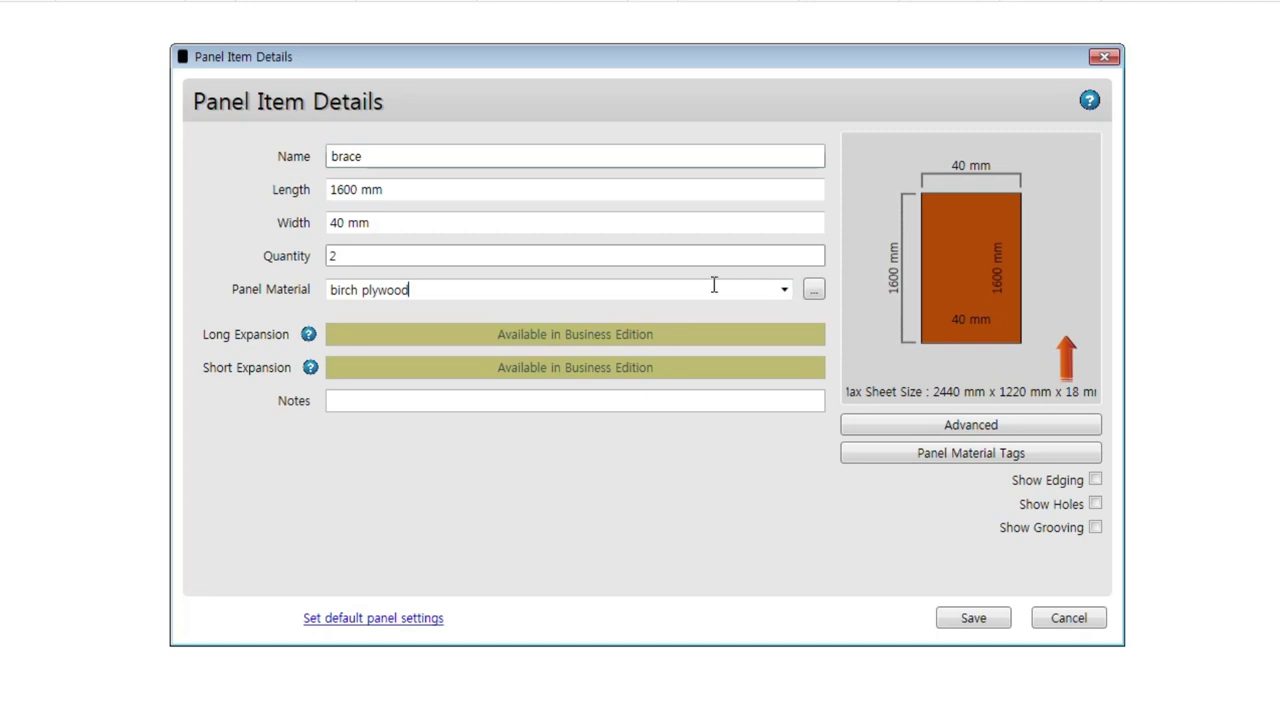
- Look through the glass, grain, white and birch plywood sheets offered as panel material without changing the selection
click(815, 292)
click(607, 486)
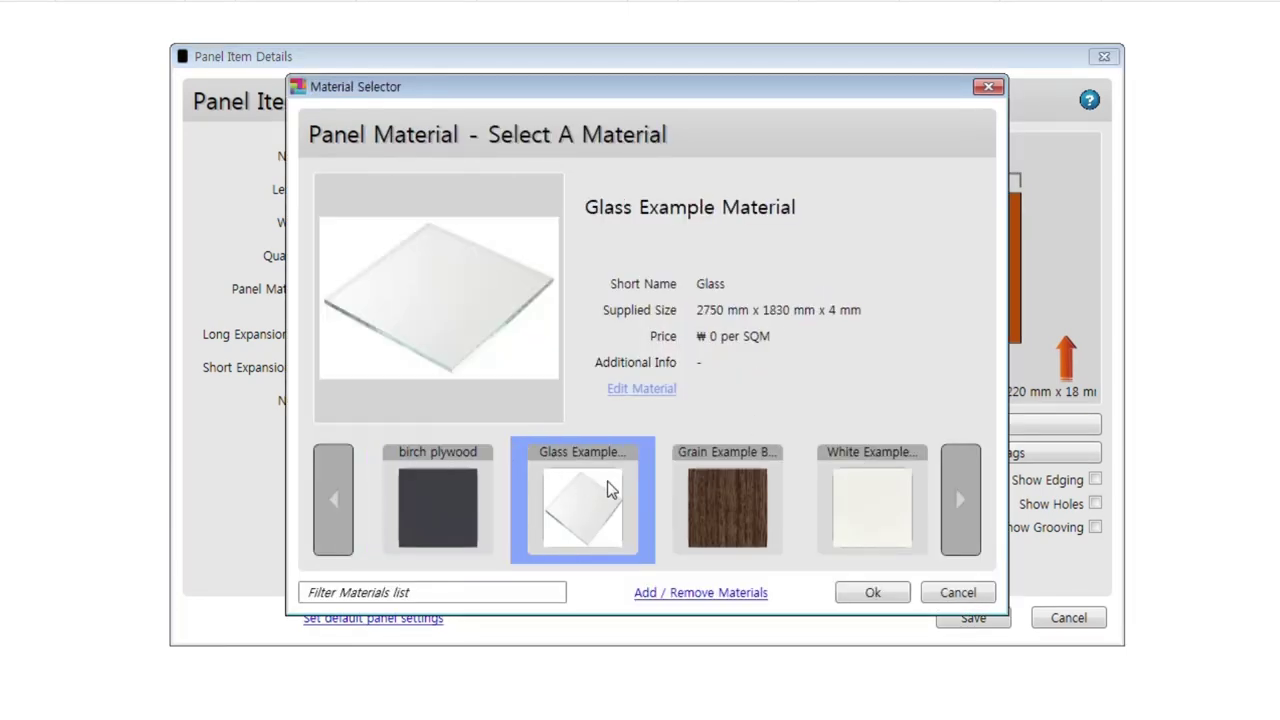
click(727, 502)
click(838, 508)
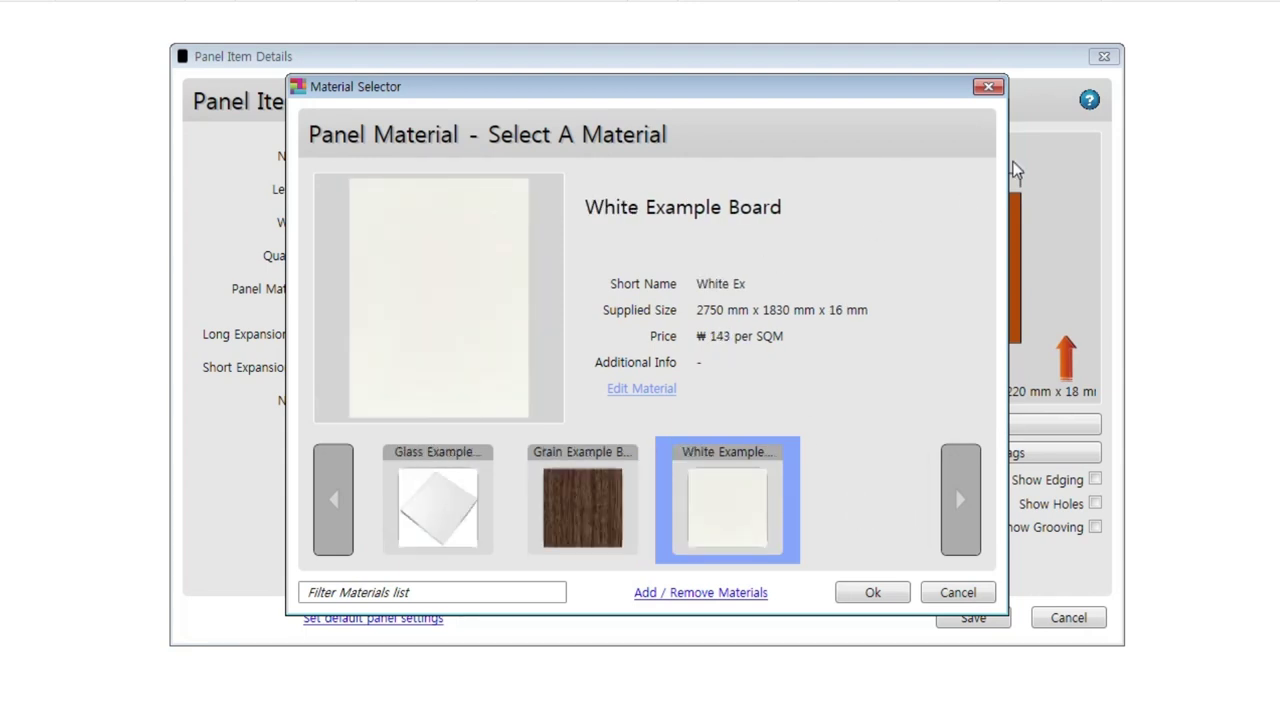
click(478, 522)
click(325, 498)
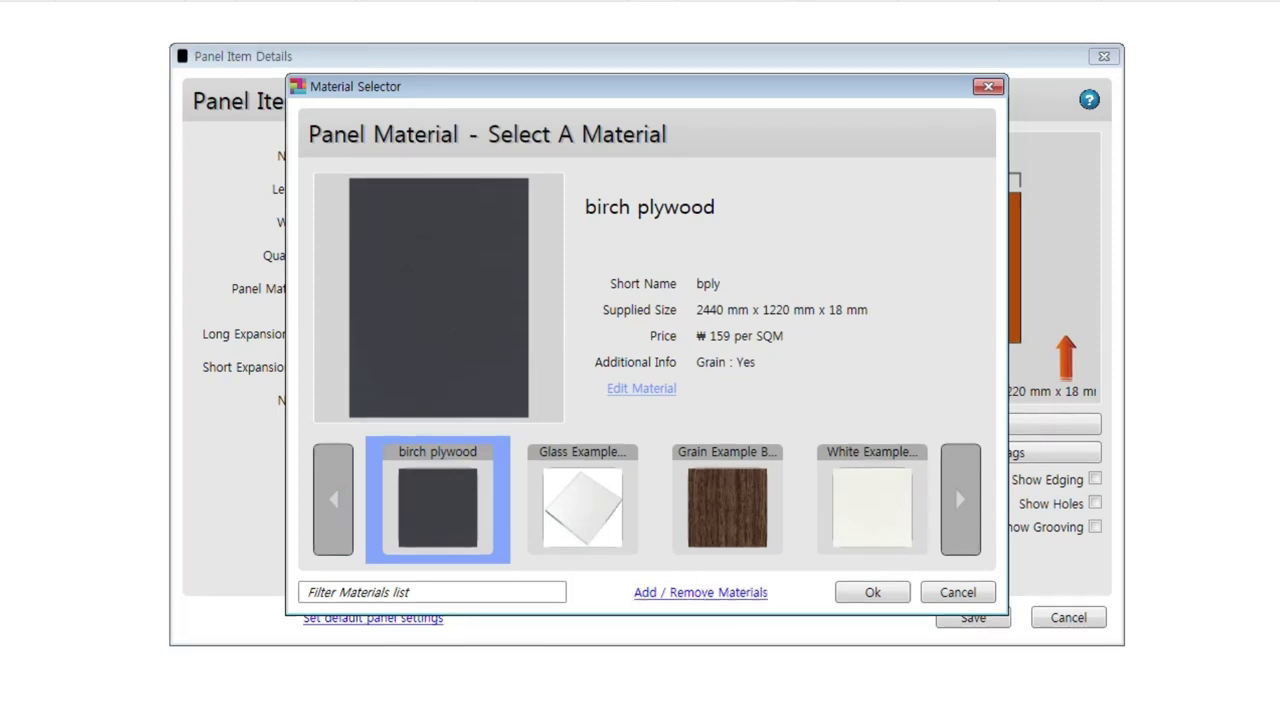
click(988, 86)
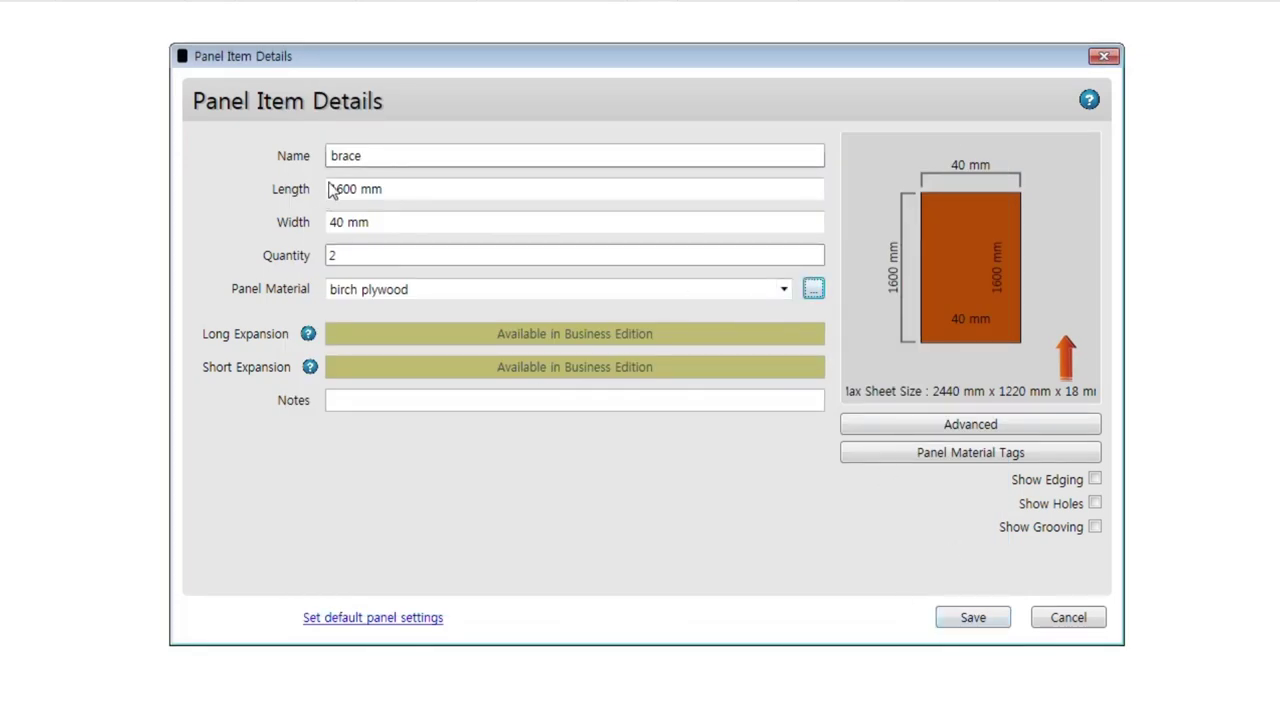
- Review the brace panel's name and material, and save the panel to the job's input items
click(352, 155)
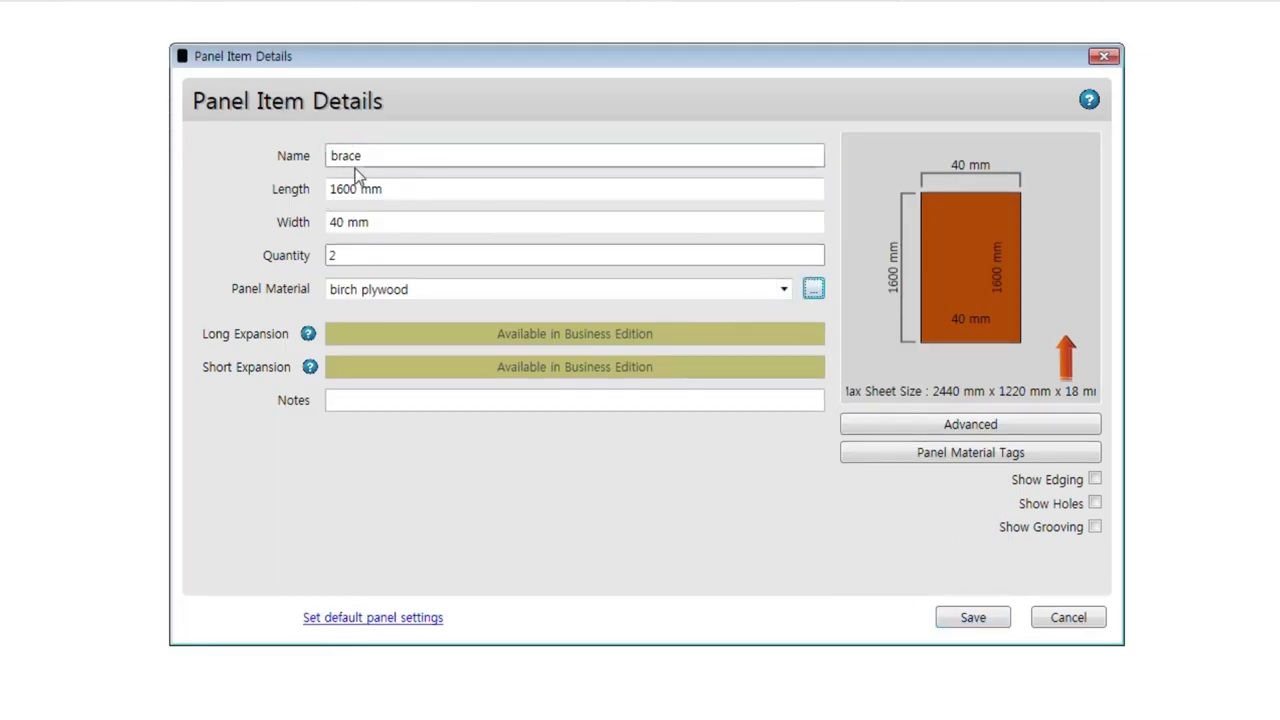
click(375, 290)
click(431, 290)
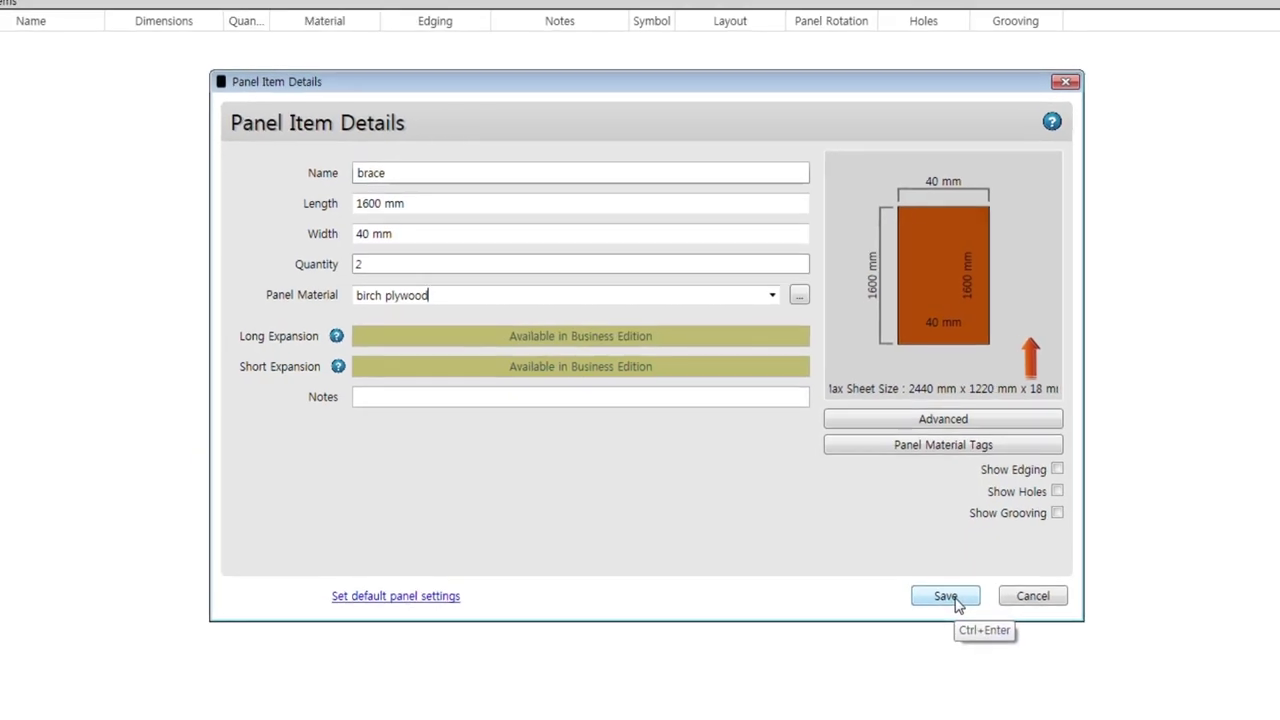
click(945, 596)
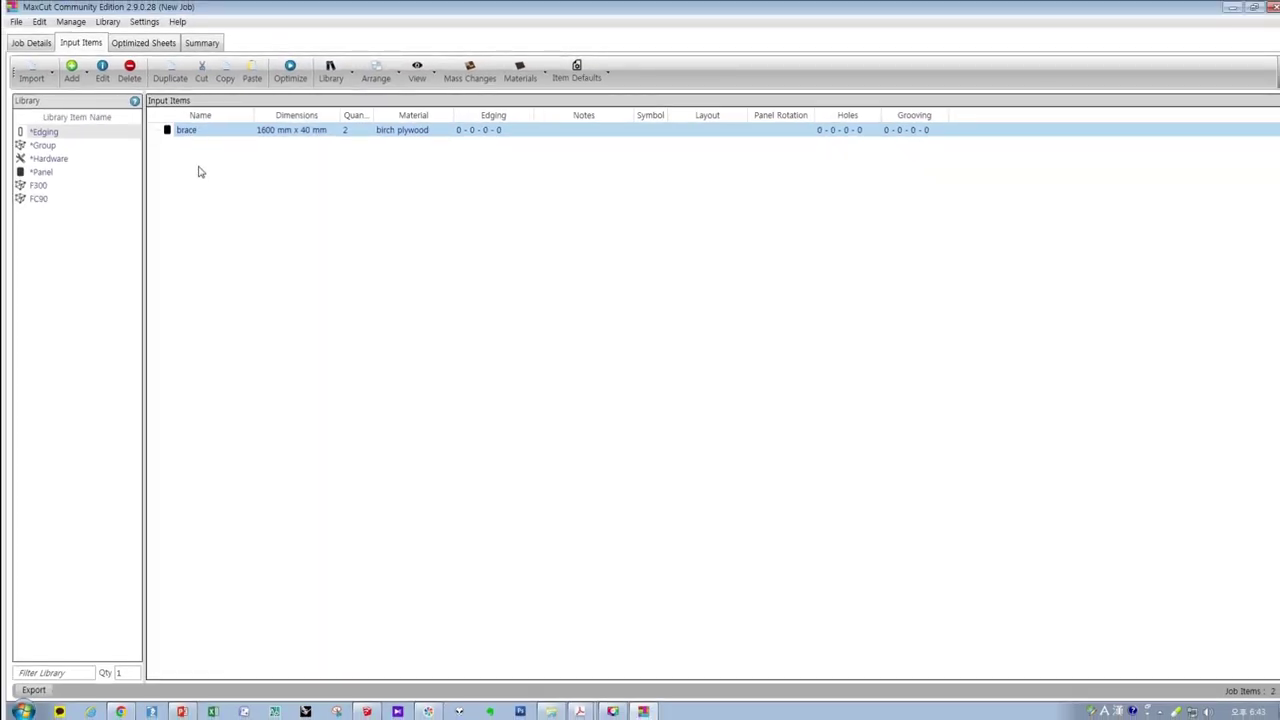
- Start another panel item and bring up cuttting list.pdf from Adobe Acrobat Pro, moving it clear of the panel details
click(71, 70)
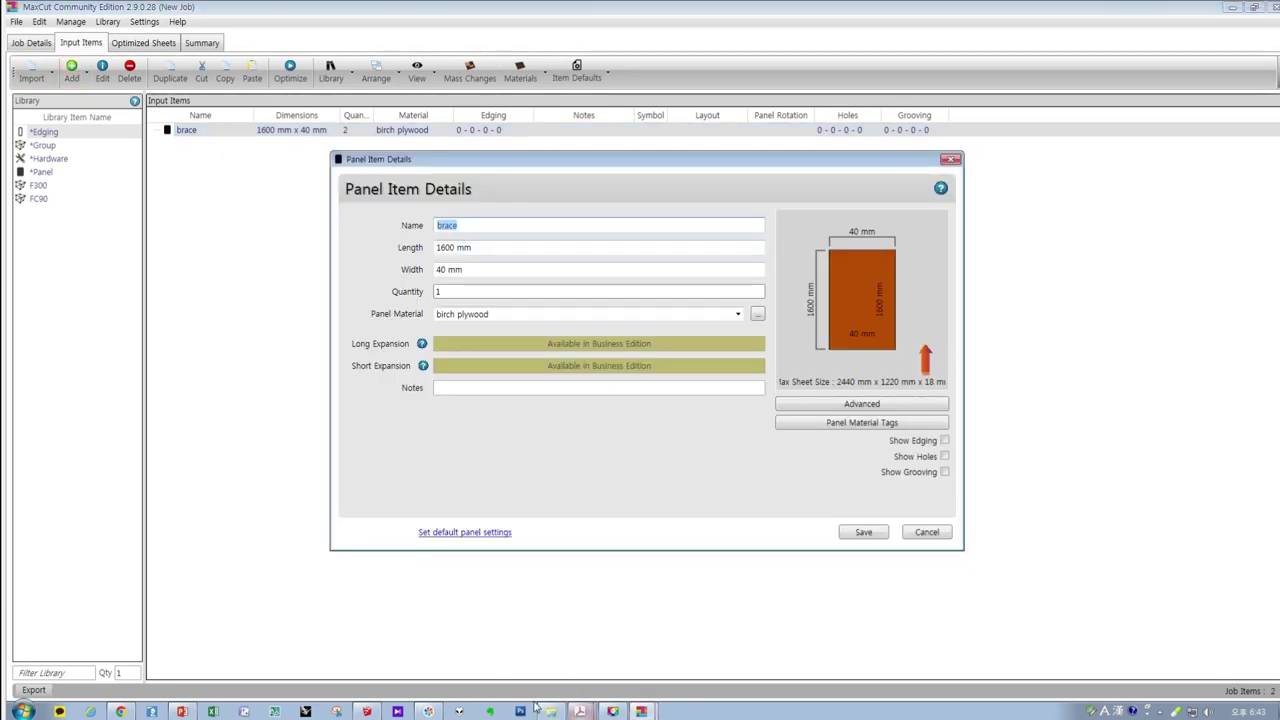
click(592, 708)
click(590, 684)
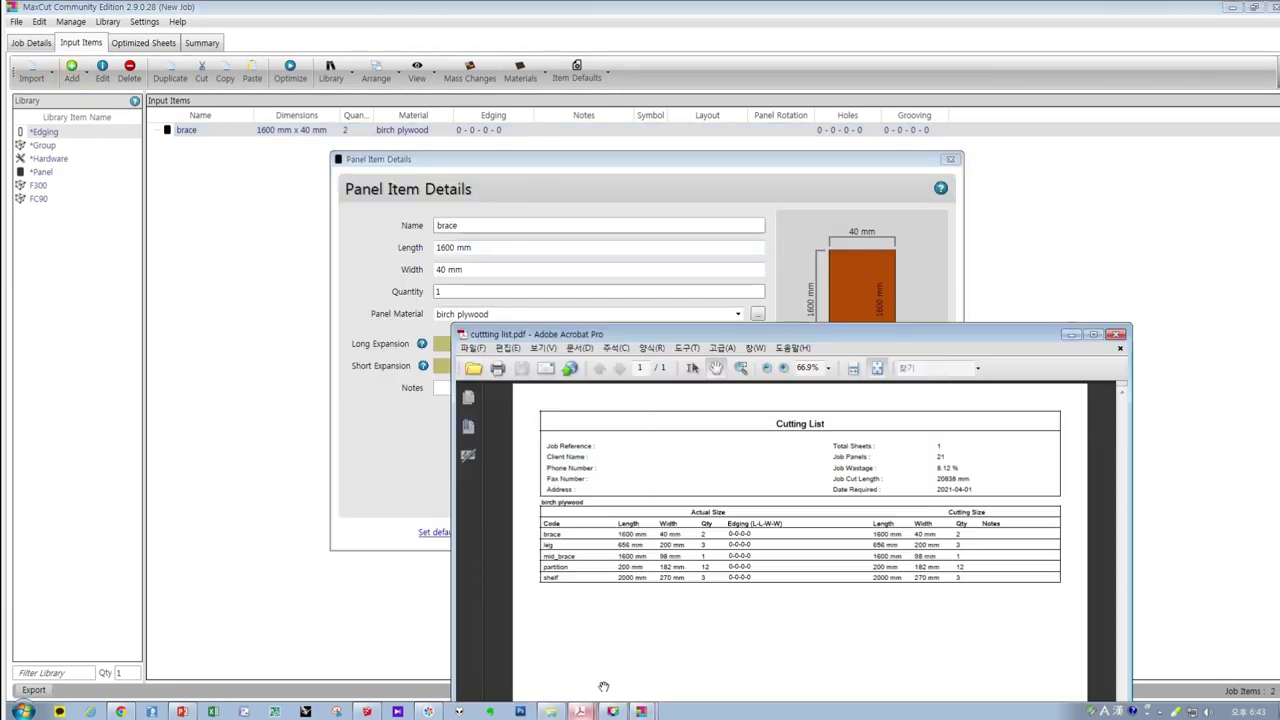
drag(648, 330, 0, 166)
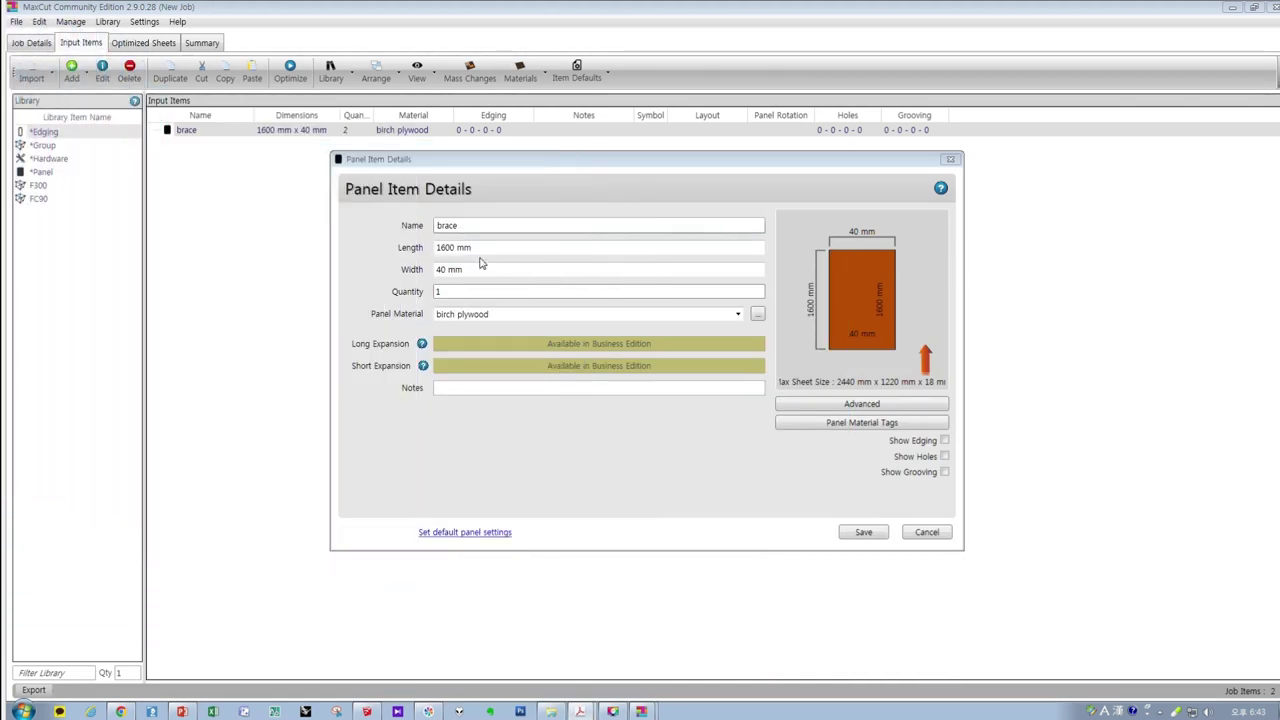
- Name the new panel leg
click(443, 225)
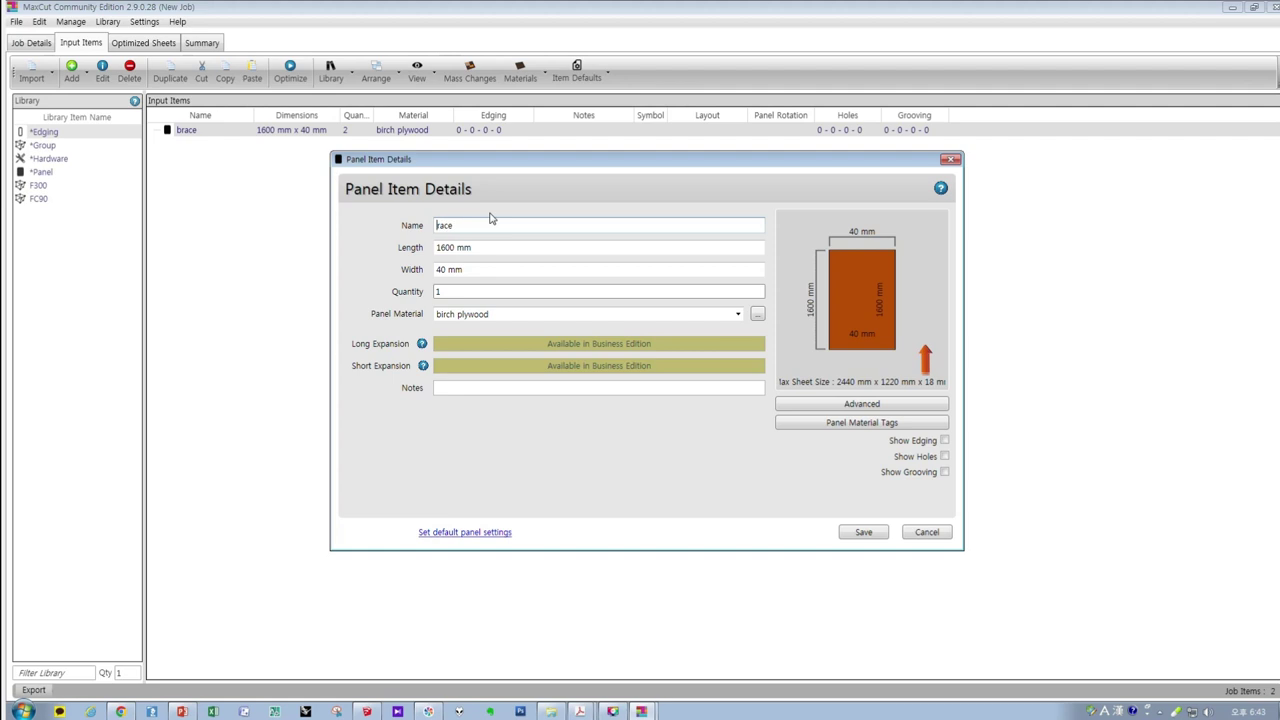
text(leg)
key(Tab)
key(Tab)
key(Tab)
- Set the leg panel's length to 656 mm, width to 200 mm and quantity to 3, and save it
double_click(447, 248)
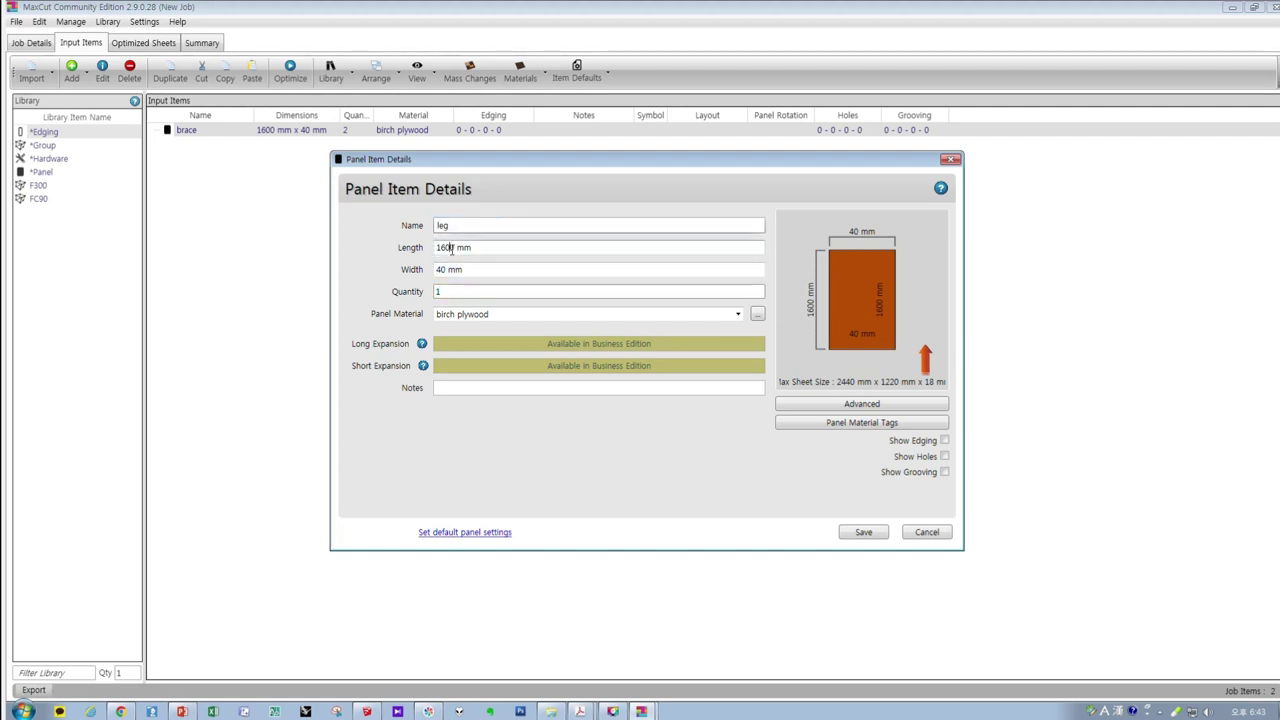
key(BackSpace)
text(656)
key(Tab)
text(200)
key(Tab)
text(3)
key(Tab)
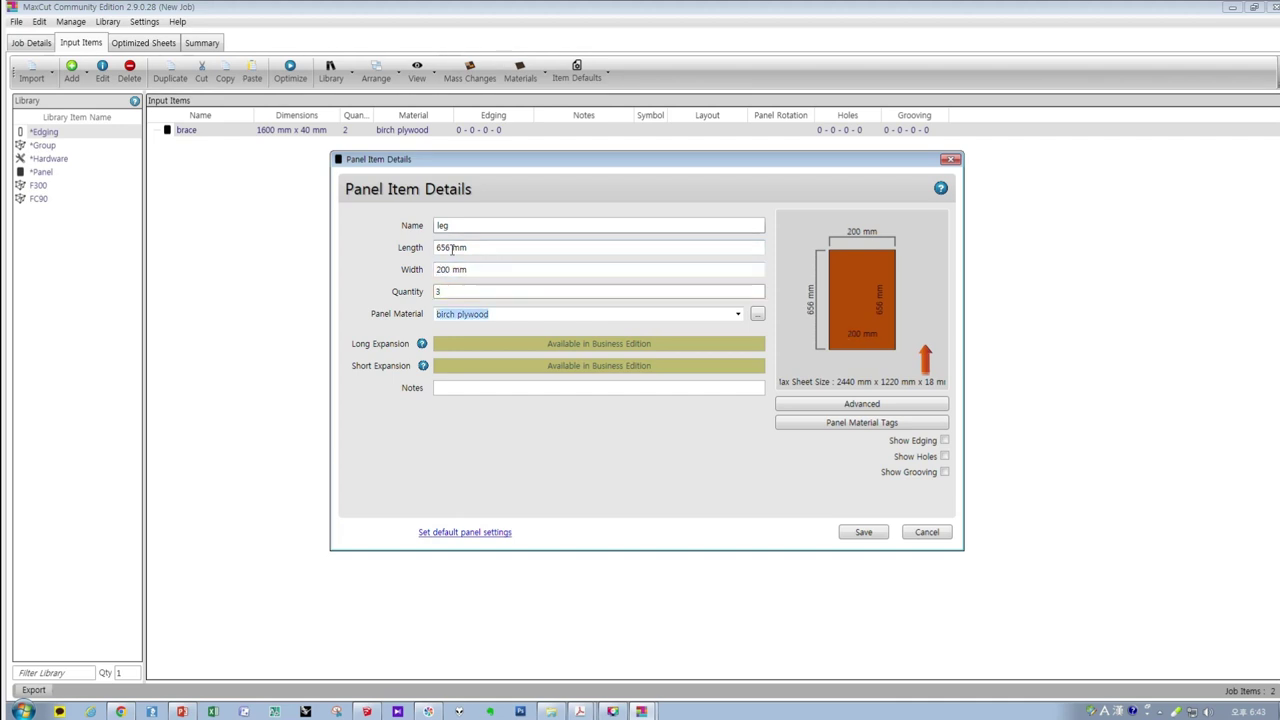
click(863, 532)
- Add and save a panel named mid_brace with a length of 1600 mm and a width of 98 mm
click(88, 80)
text(mid_brace)
key(Tab)
key(Home)
text(1600)
key(Tab)
text(98)
key(Tab)
click(862, 531)
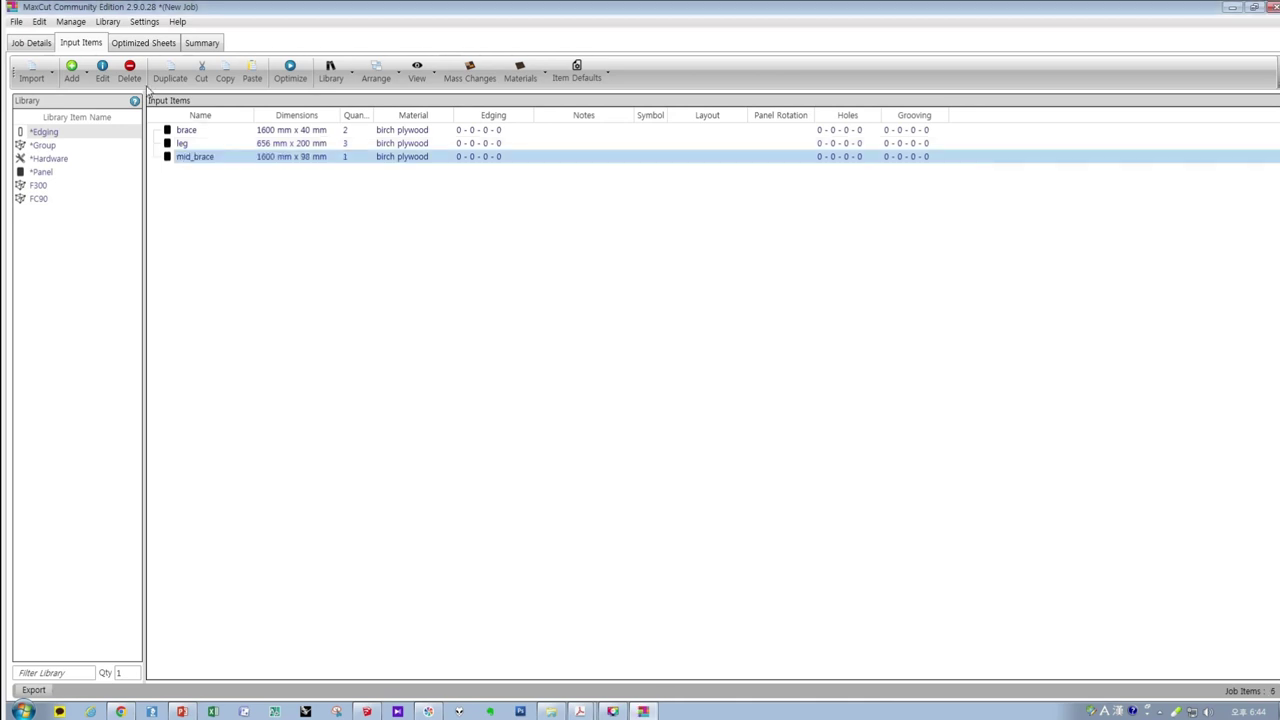
- Add and save a panel named partition with length 200 mm, width 182 mm and quantity 12
text(partition)
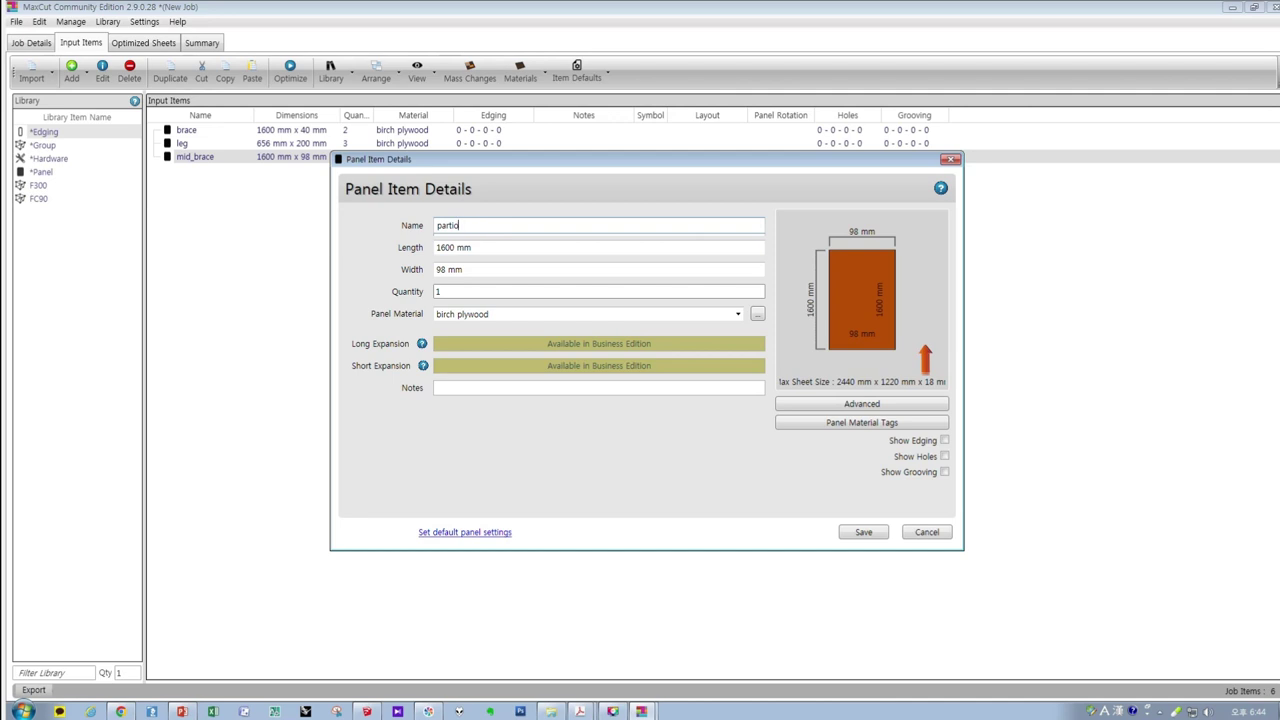
key(Tab)
key(Tab)
click(517, 248)
text(200)
key(Tab)
text(182)
key(Tab)
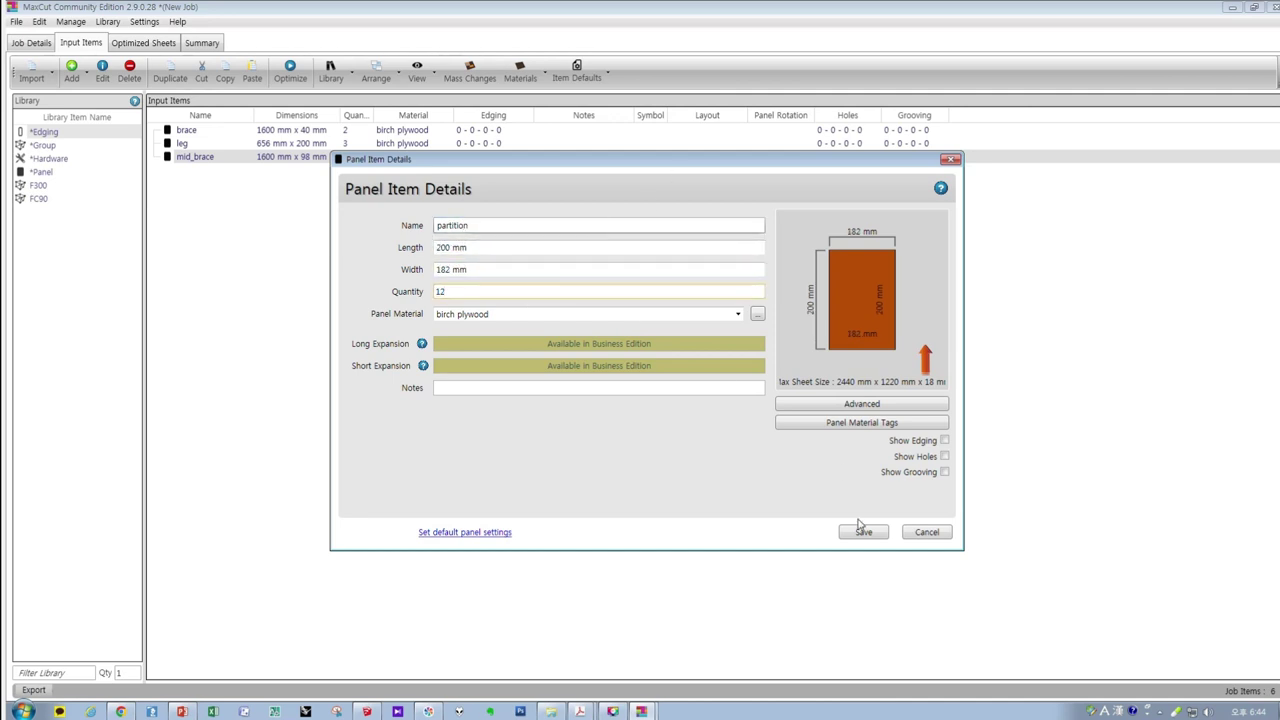
click(863, 531)
- Add and save a panel named shelf with length 2000 mm, width 270 mm and quantity 3
text(shelf)
key(Tab)
key(Tab)
click(448, 247)
text(0)
key(Tab)
text(270)
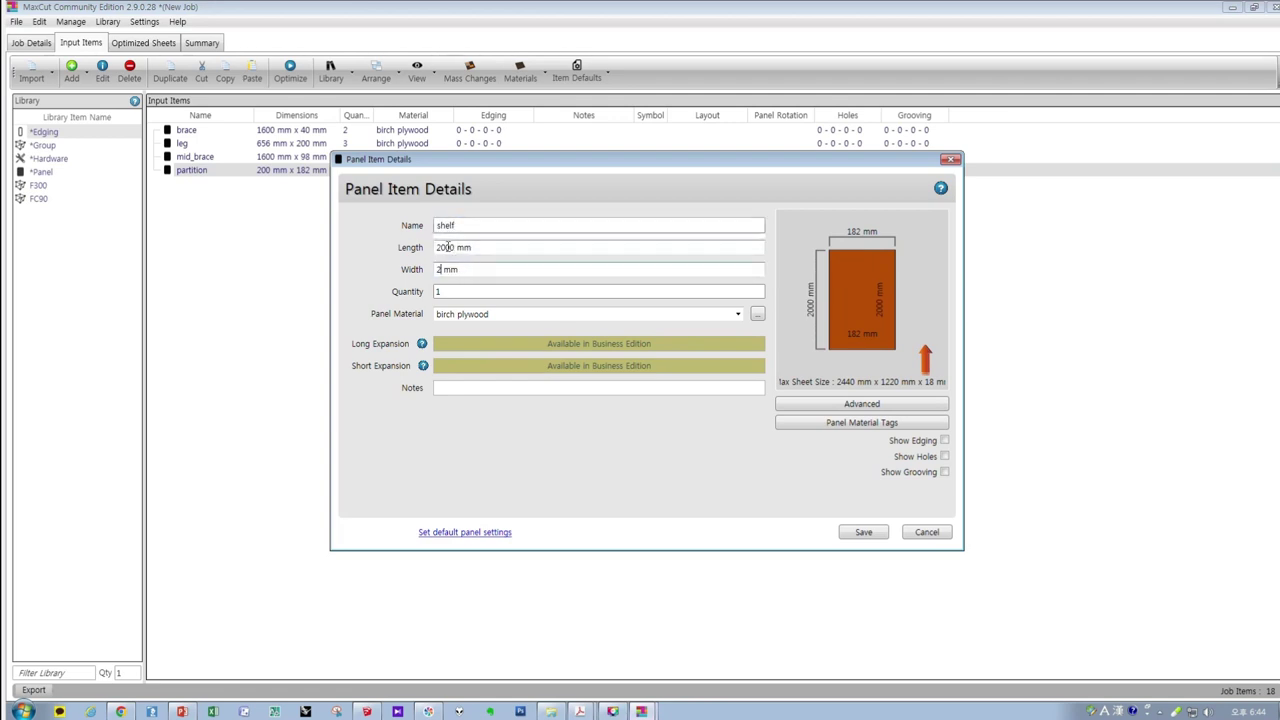
key(Tab)
text(3)
key(Return)
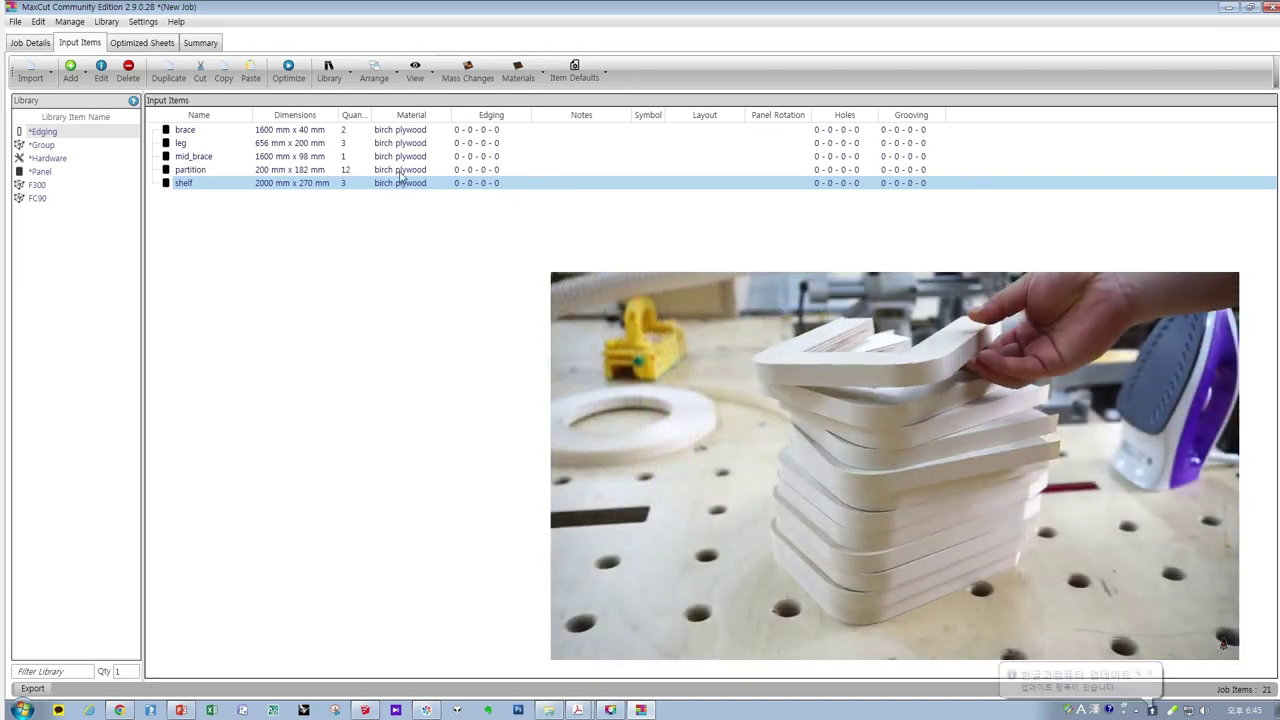
click(206, 131)
click(215, 157)
click(216, 170)
click(220, 186)
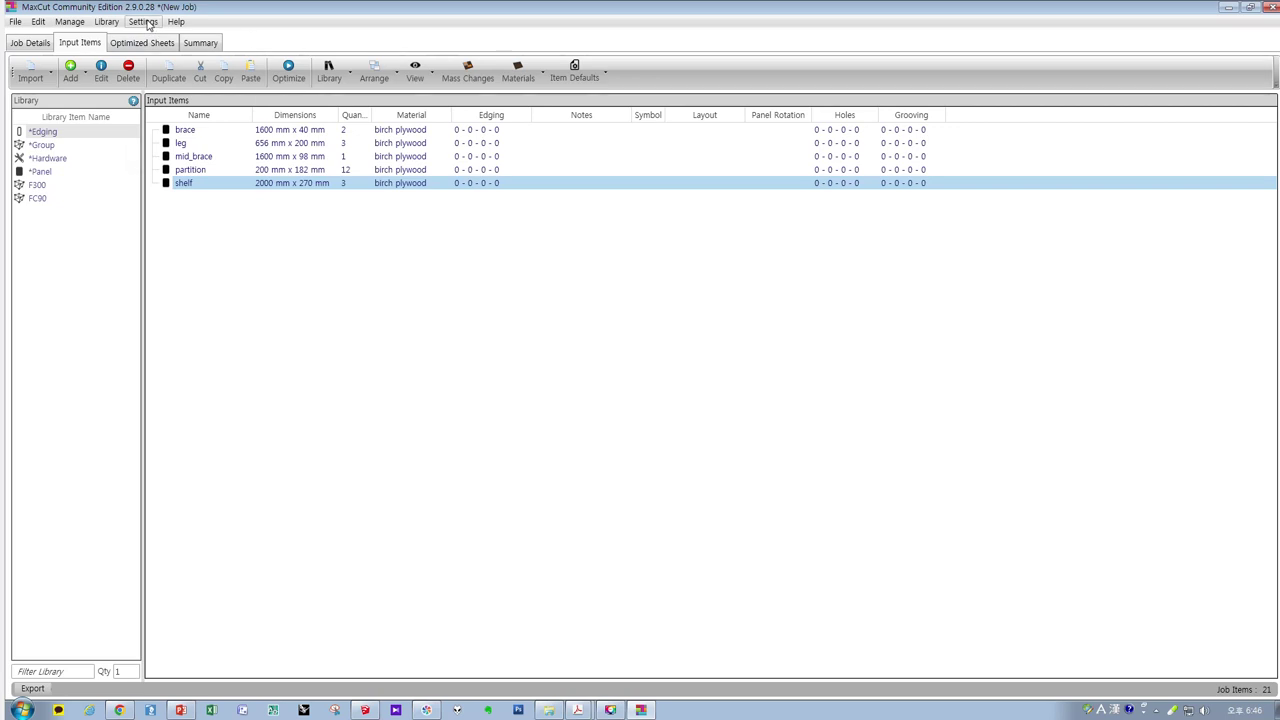
- Open the layout's optimization method settings and compare the previews of the Normal and both Multistage methods
click(146, 22)
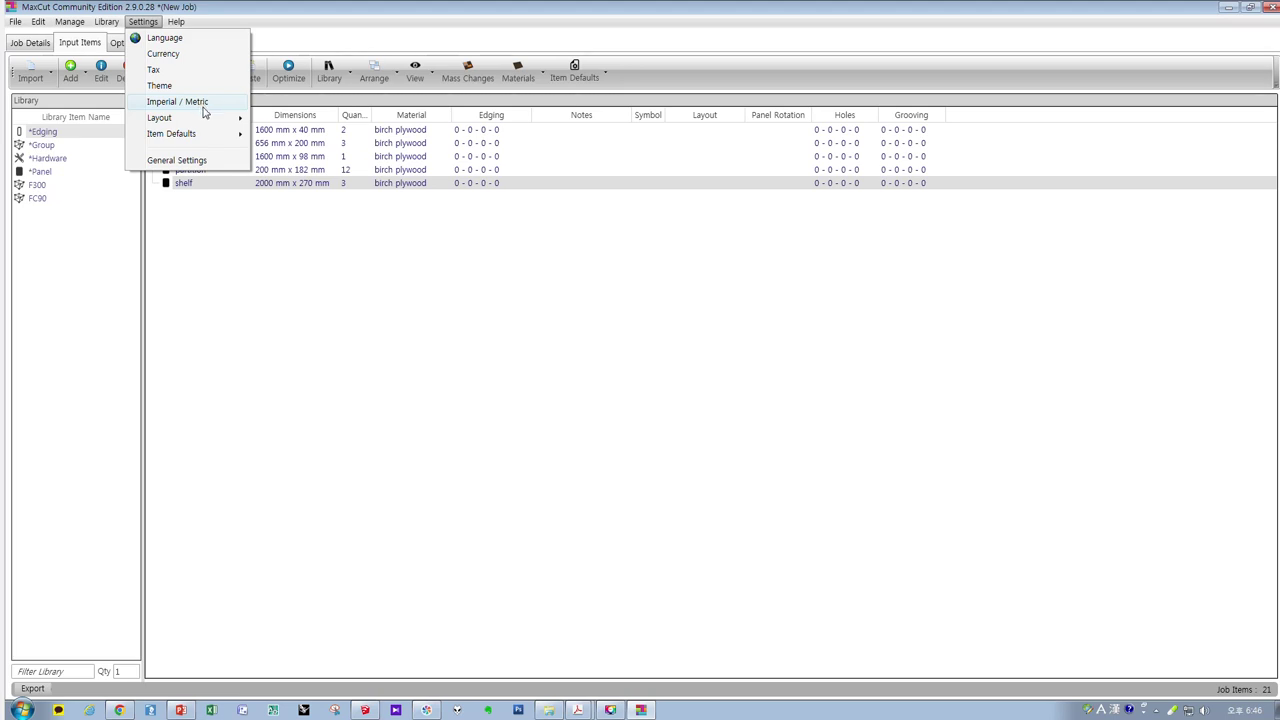
mouse_move(214, 120)
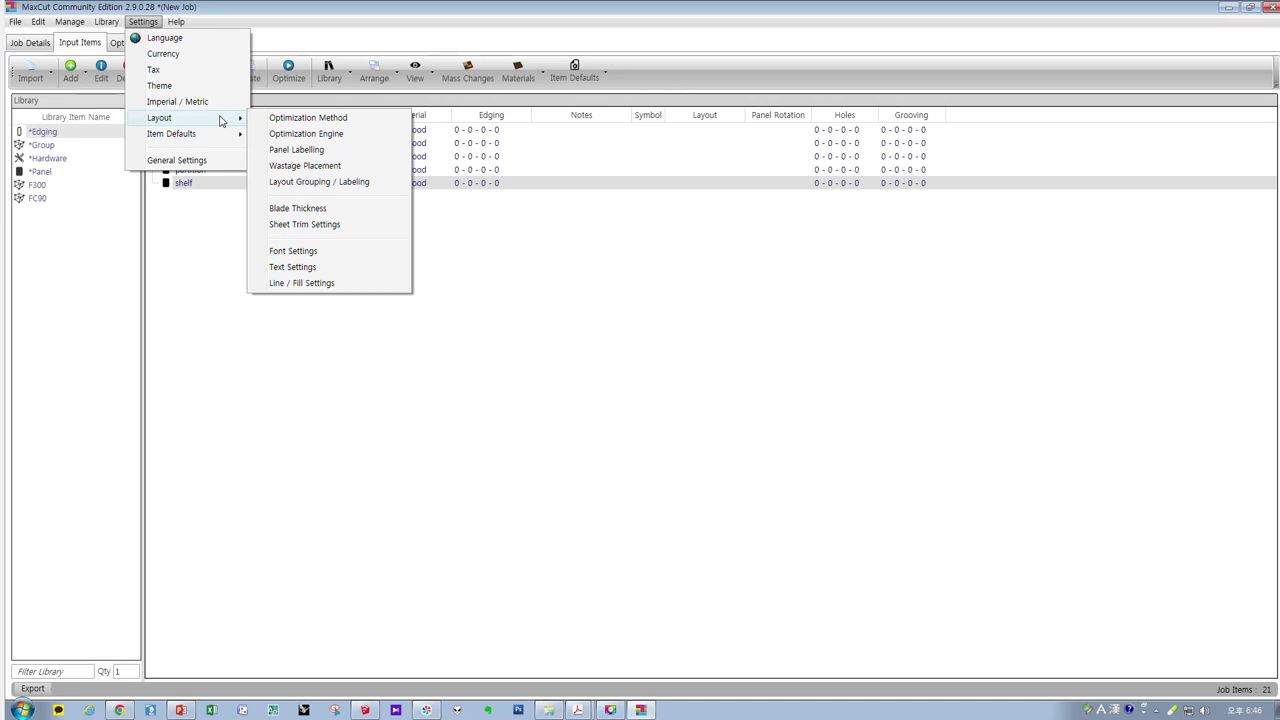
click(310, 119)
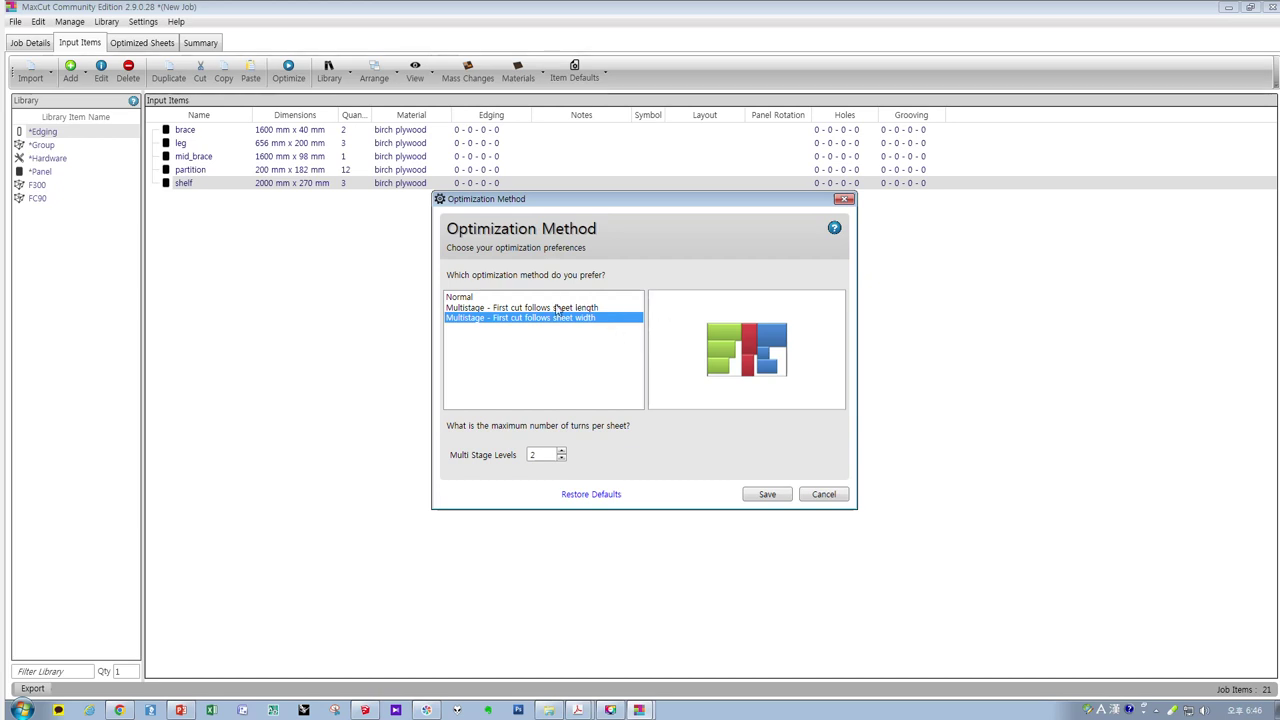
click(472, 298)
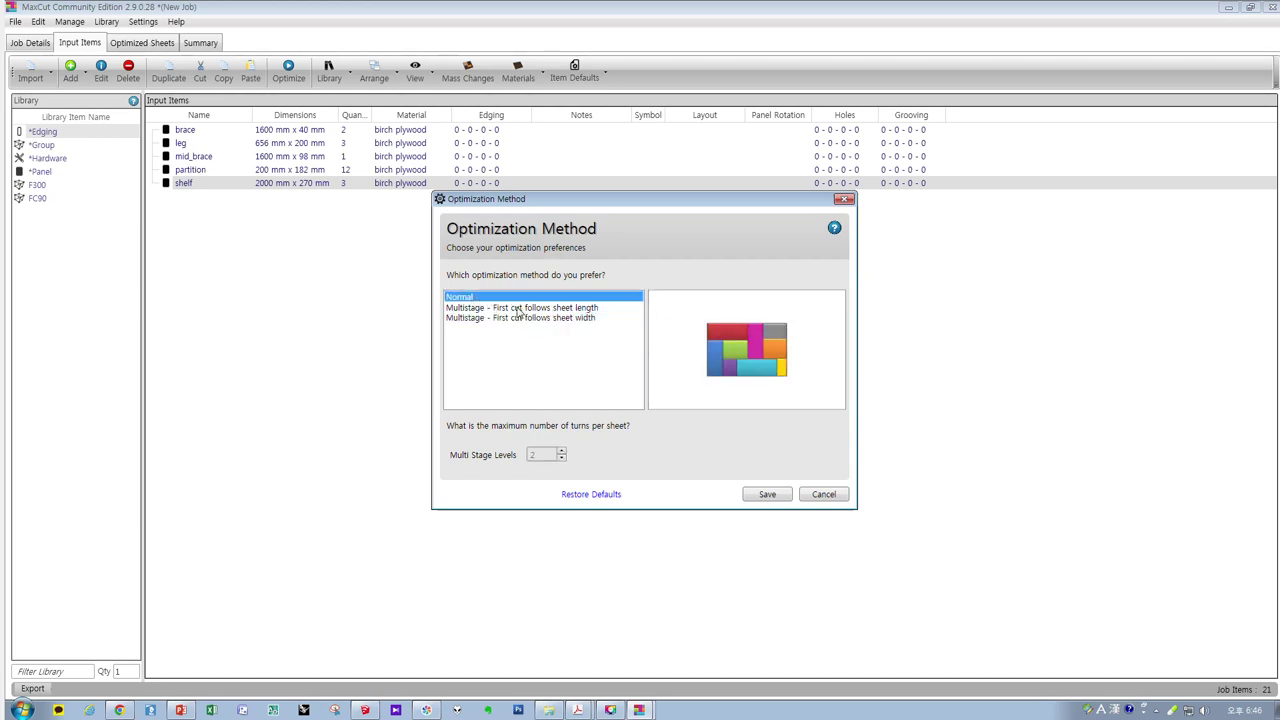
click(518, 309)
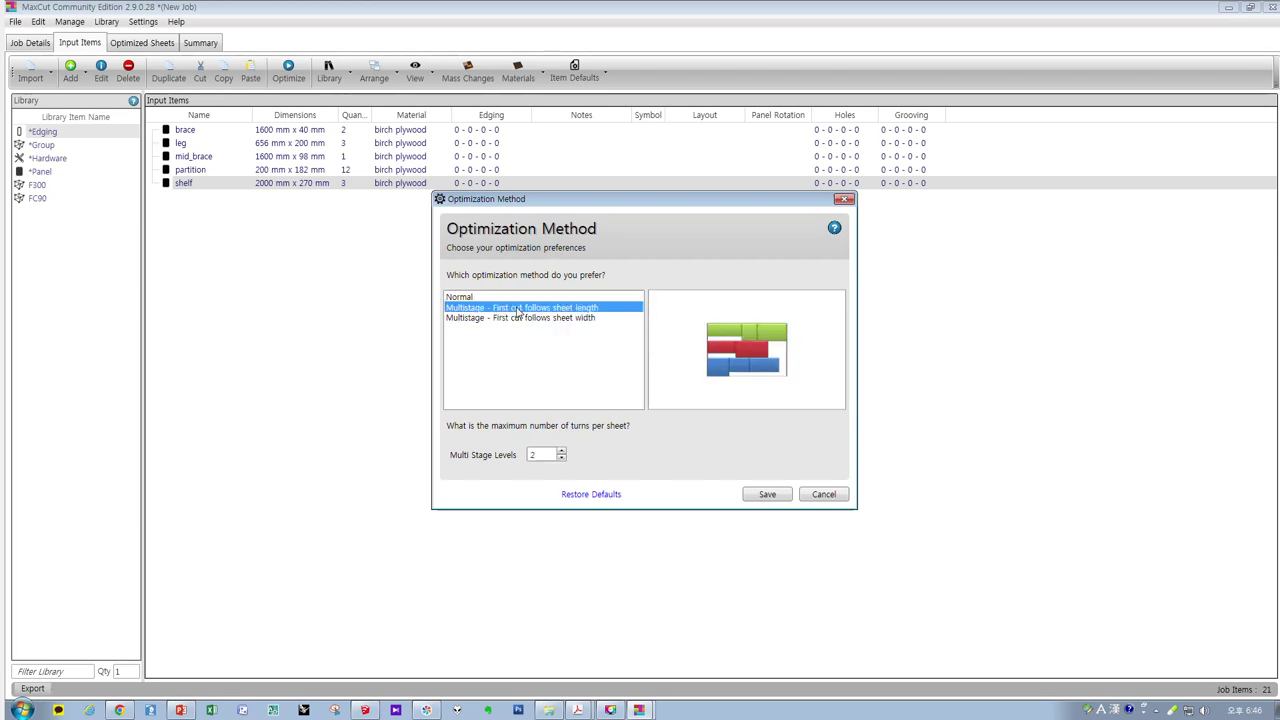
click(567, 319)
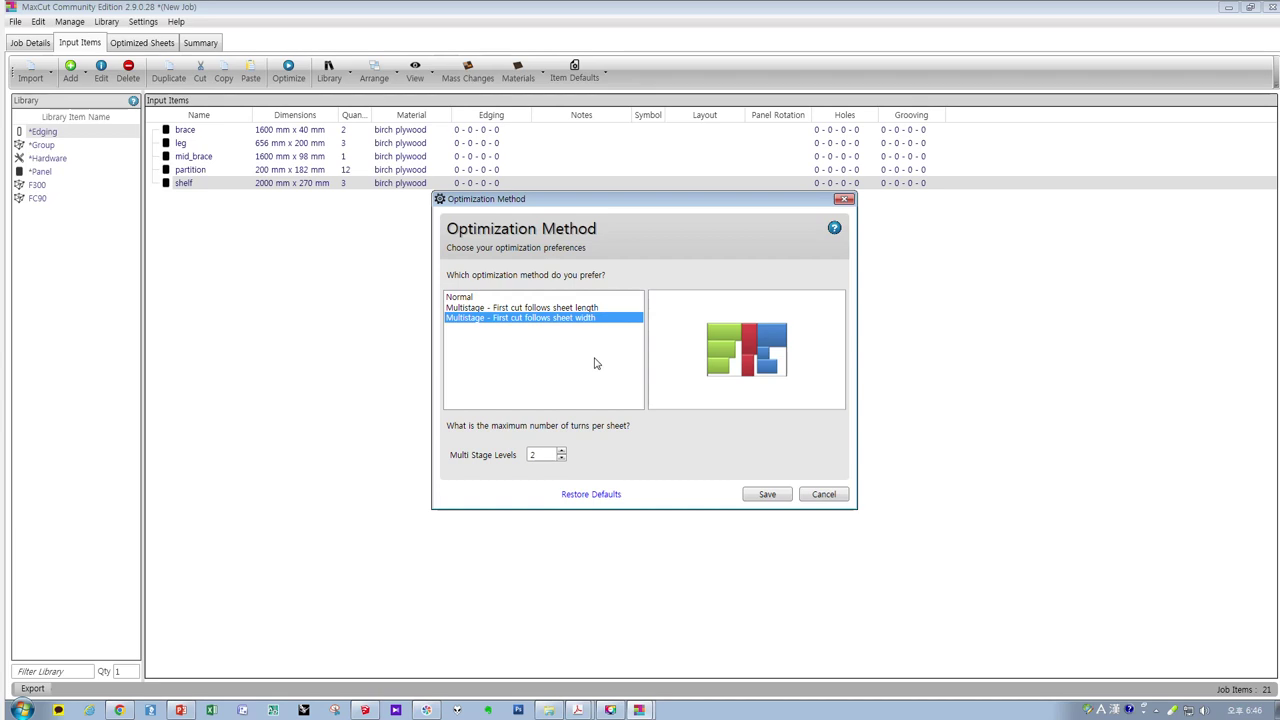
click(483, 297)
click(505, 308)
click(508, 318)
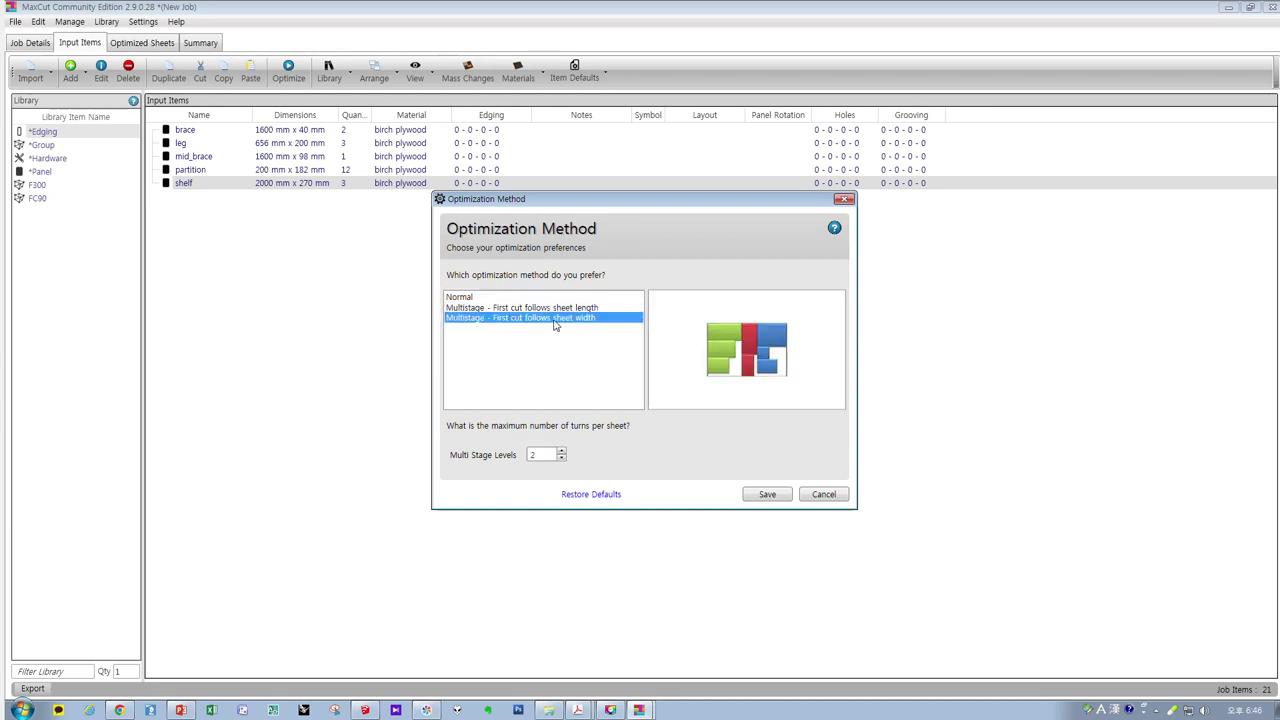
click(497, 297)
click(508, 308)
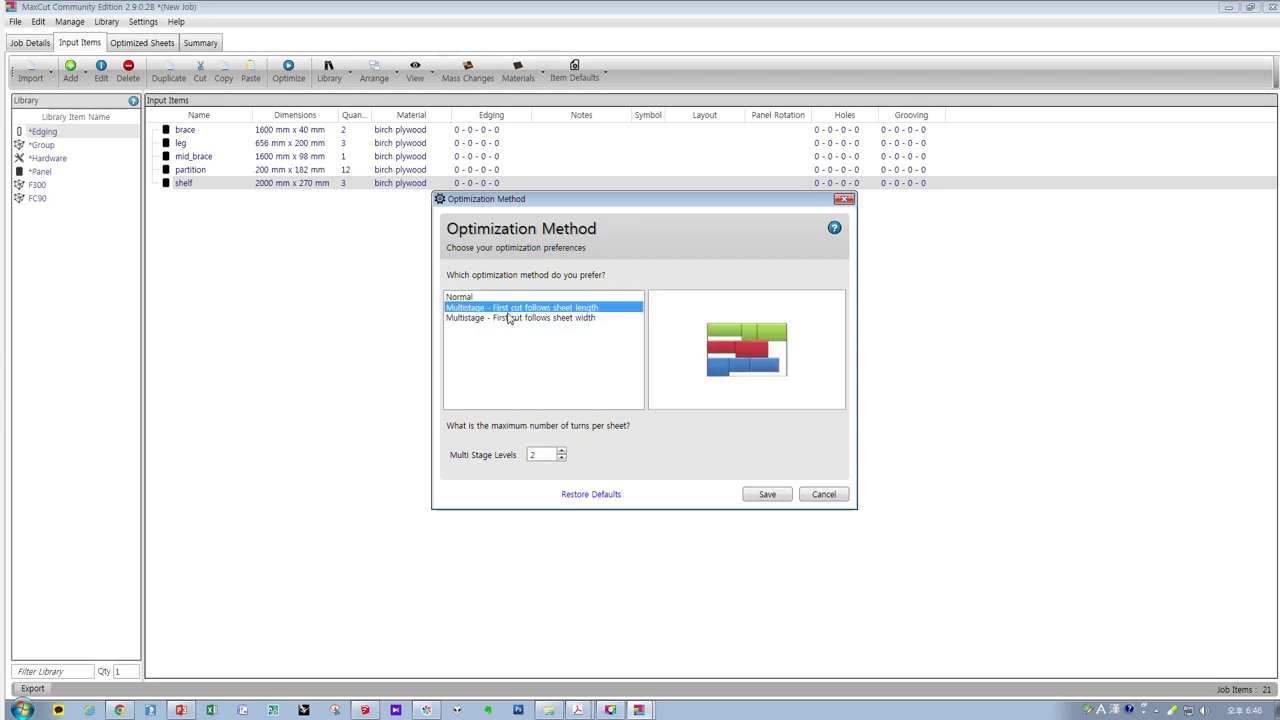
click(506, 319)
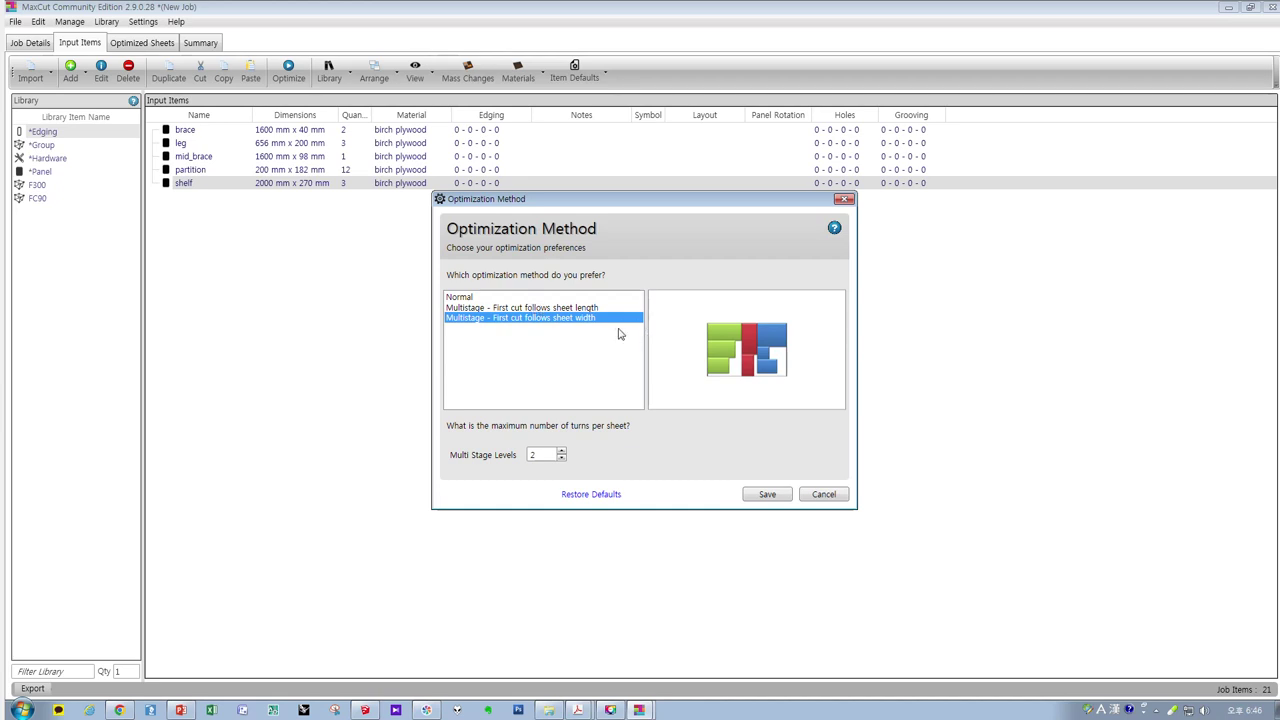
click(519, 297)
click(522, 308)
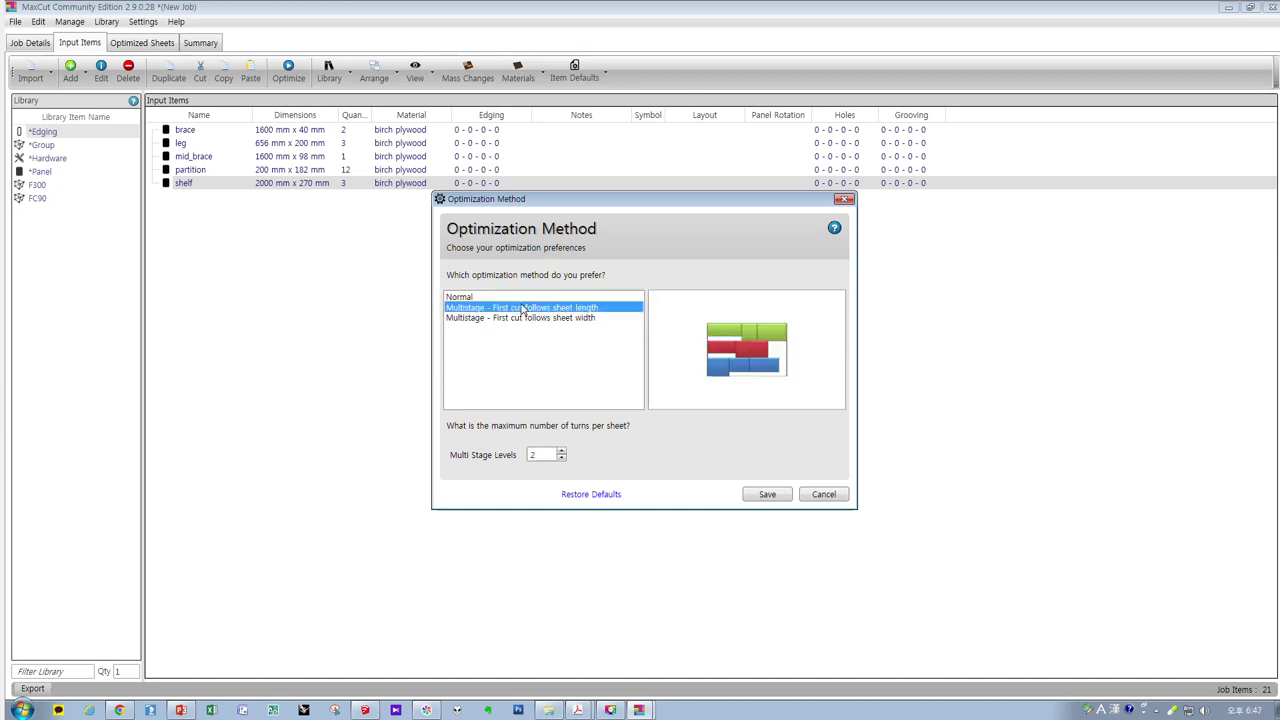
click(527, 318)
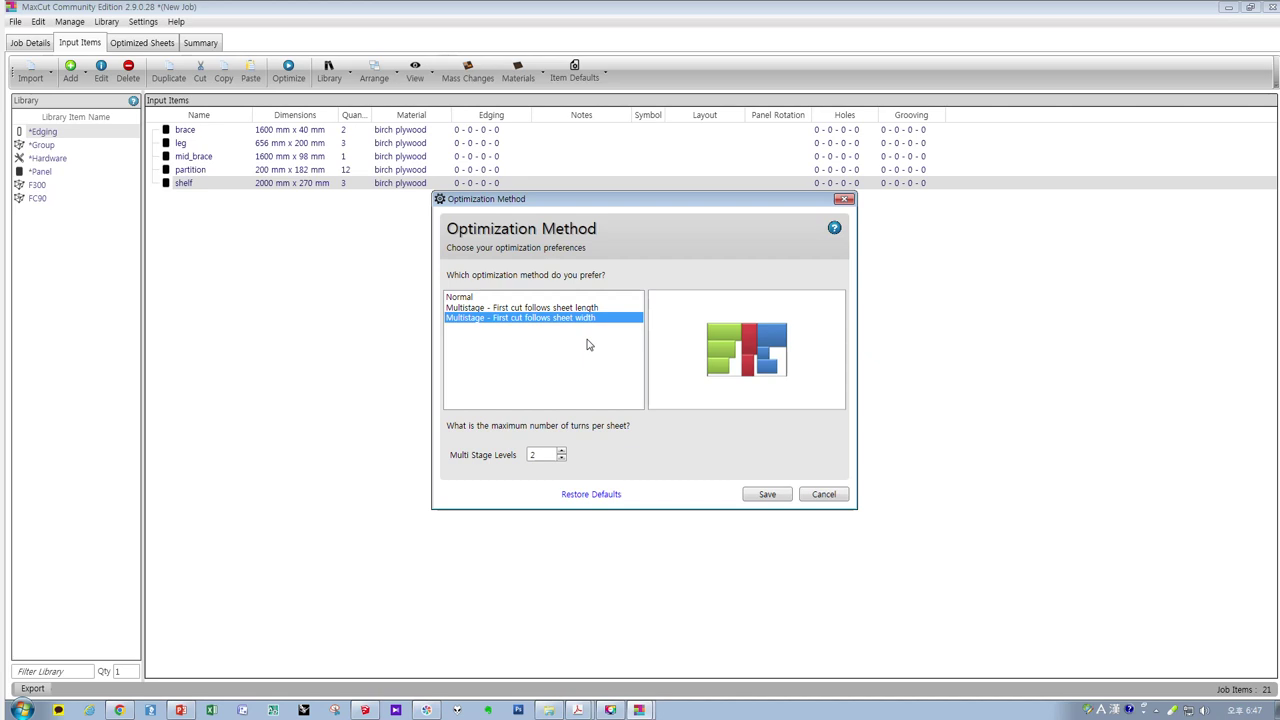
- Choose Normal as the optimization method and save the setting
click(480, 299)
click(767, 494)
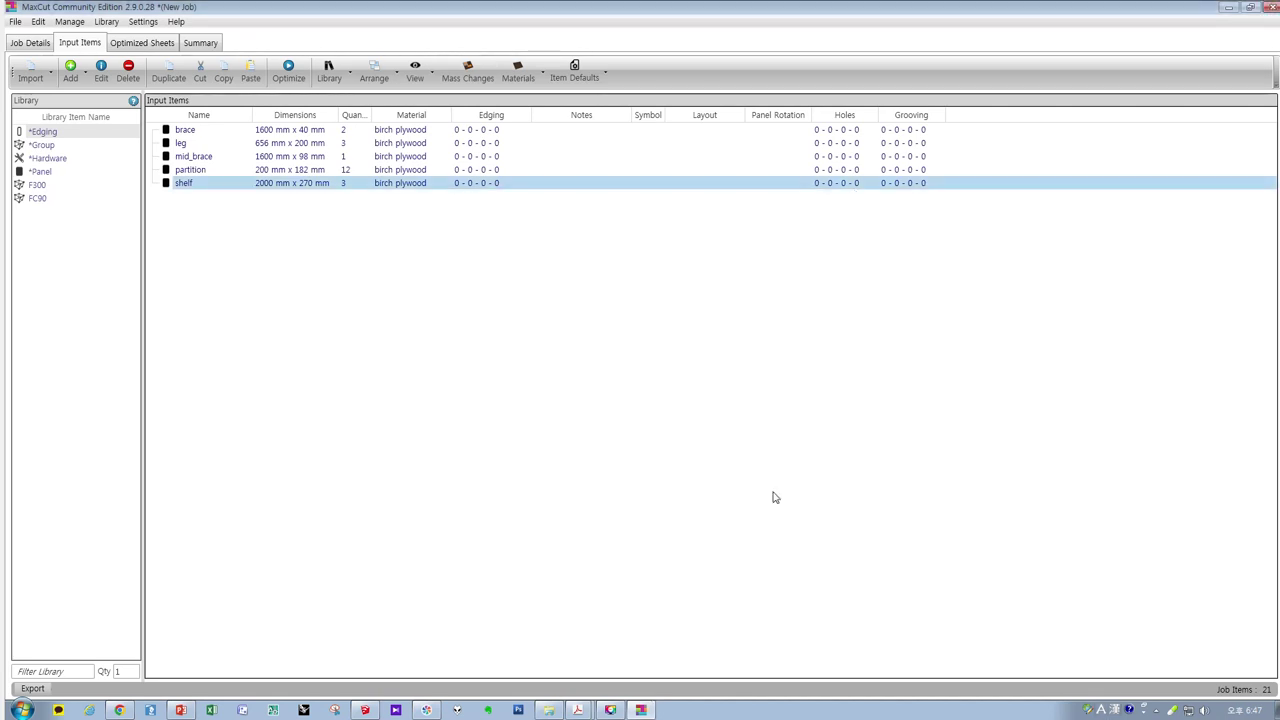
- In the layout's panel labelling settings, try the labelling options for the screen diagram, choose Panel Name and save
click(145, 22)
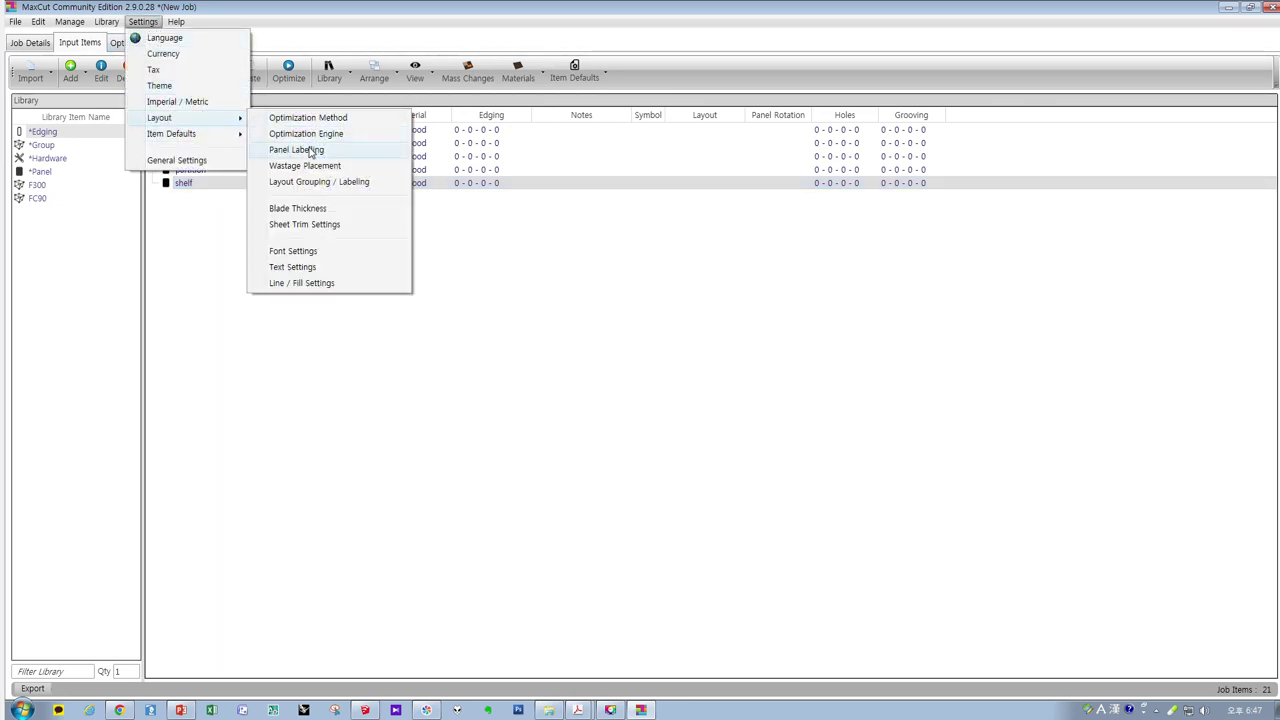
click(311, 151)
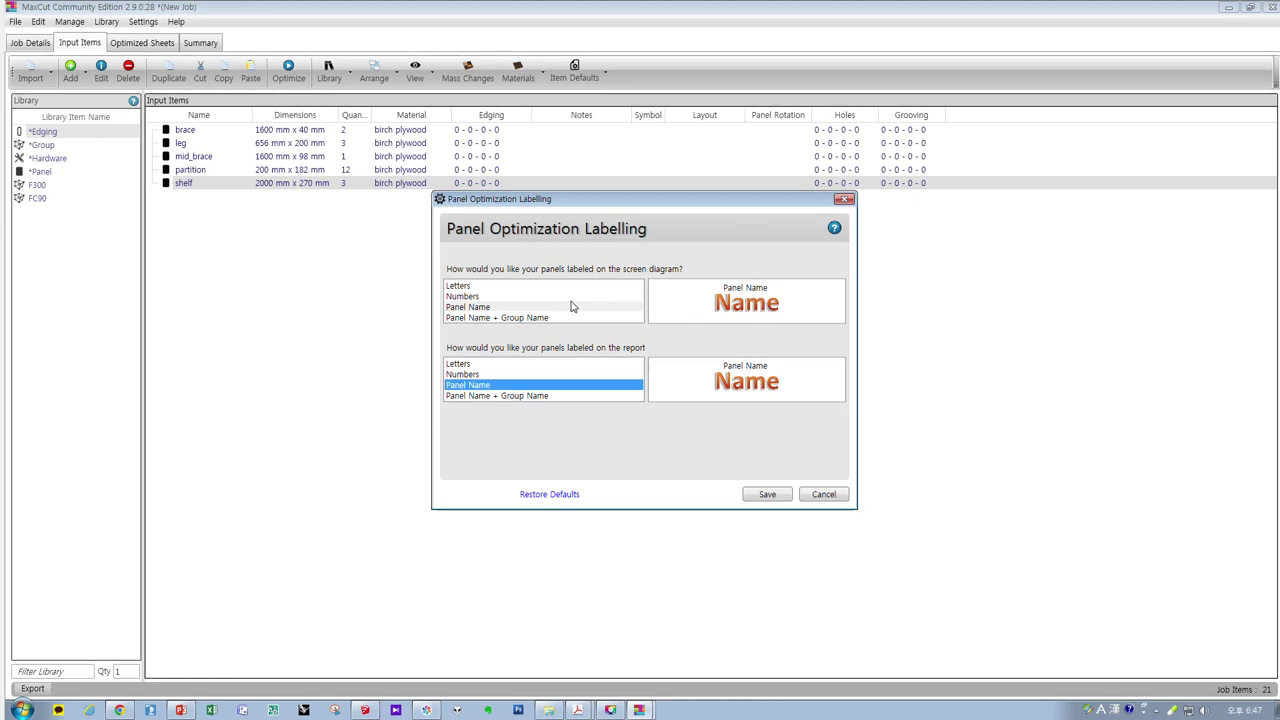
click(491, 308)
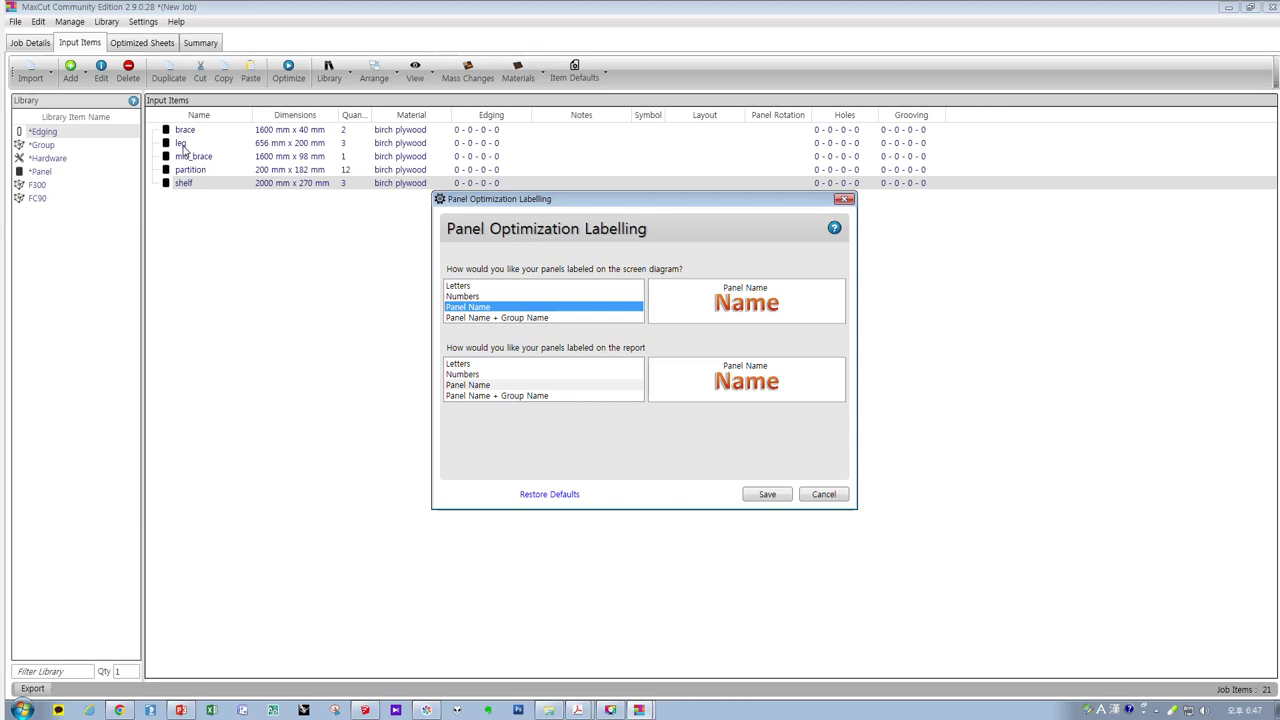
click(482, 298)
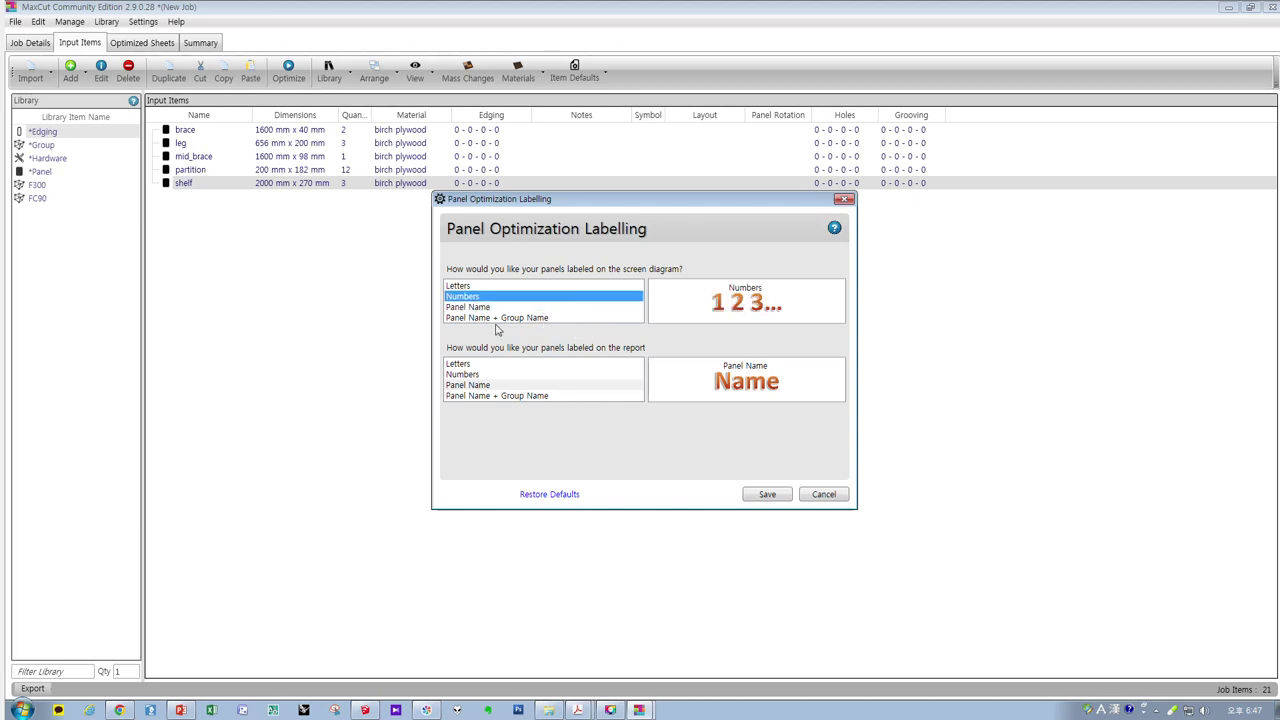
click(475, 287)
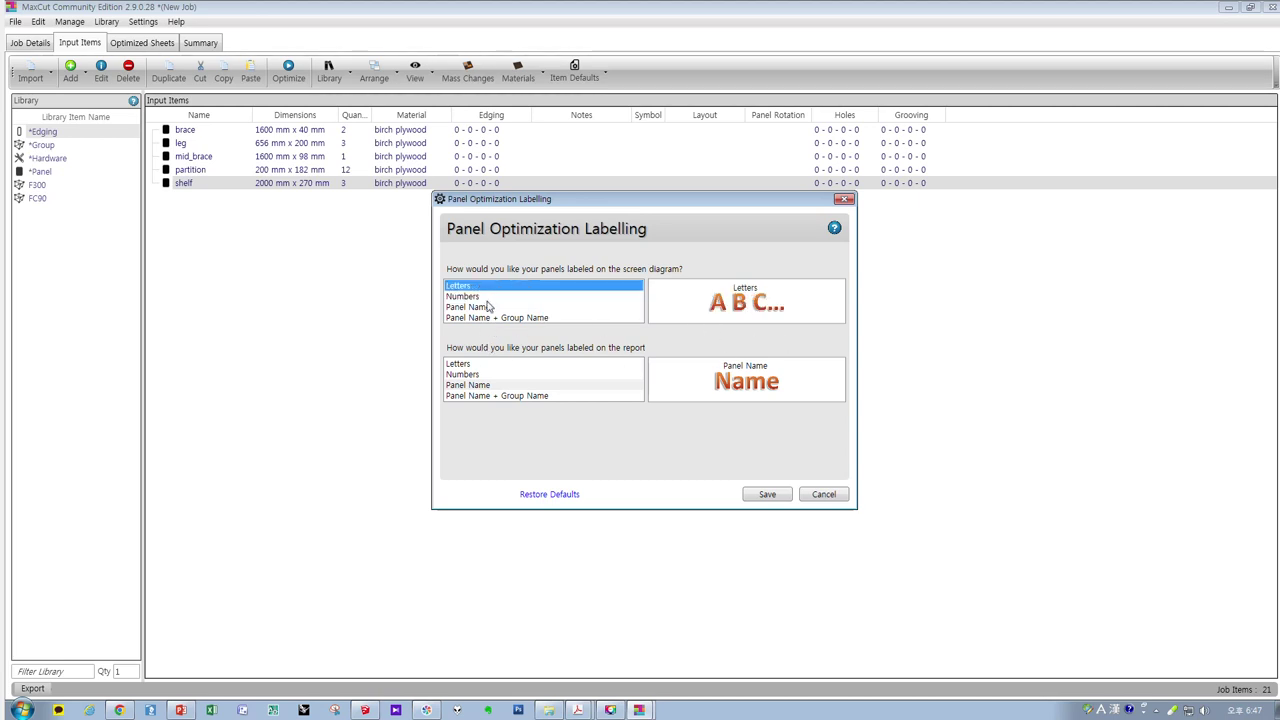
click(489, 307)
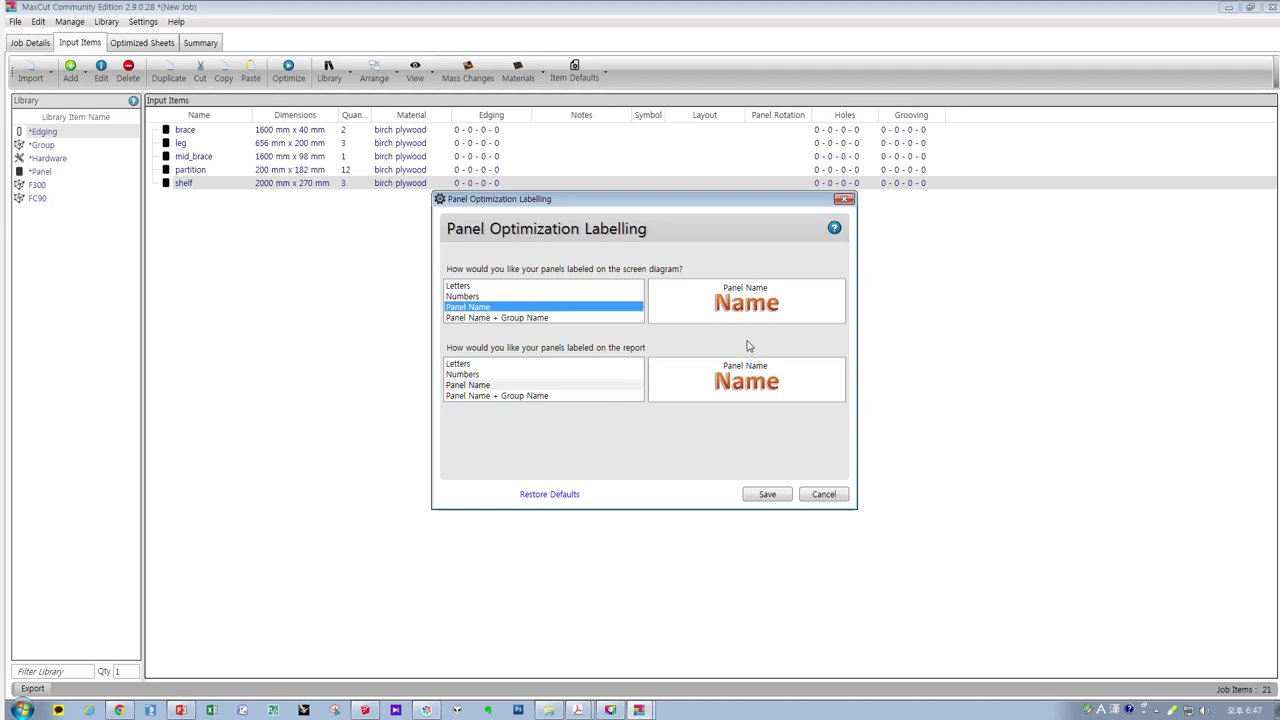
click(776, 495)
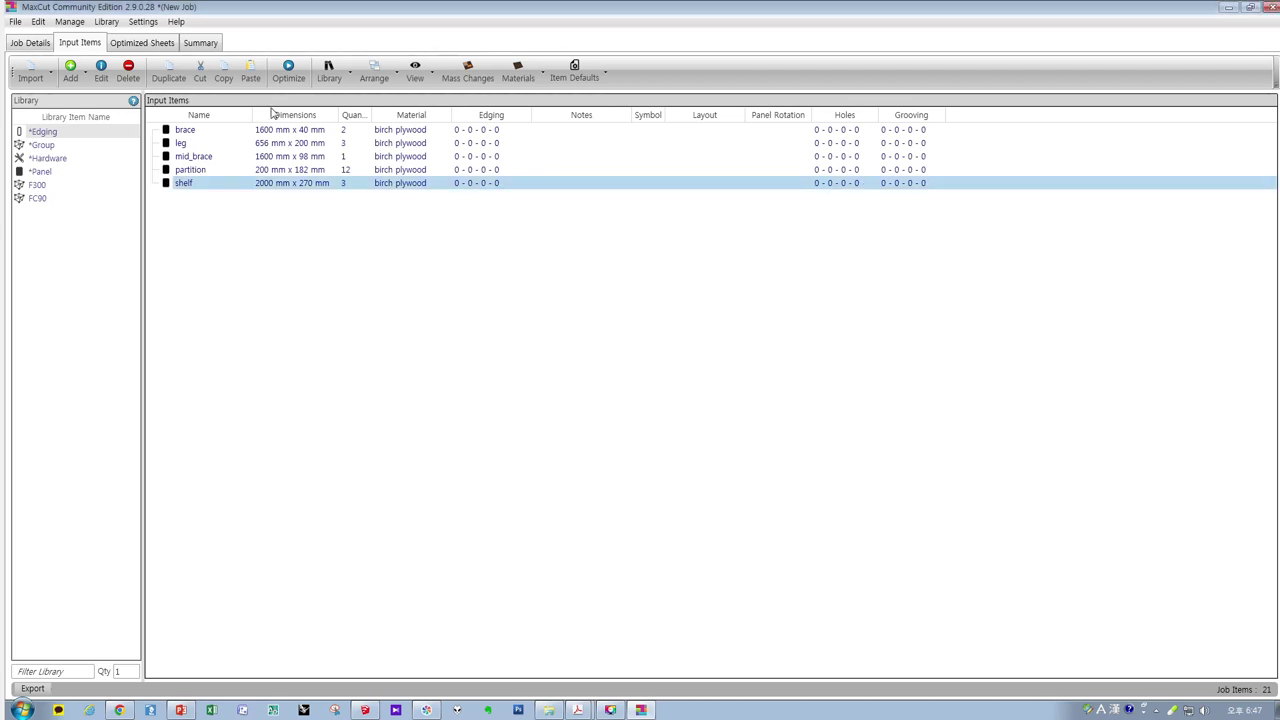
- Open the layout's blade thickness setting and save it at 3 mm
click(143, 21)
mouse_move(232, 119)
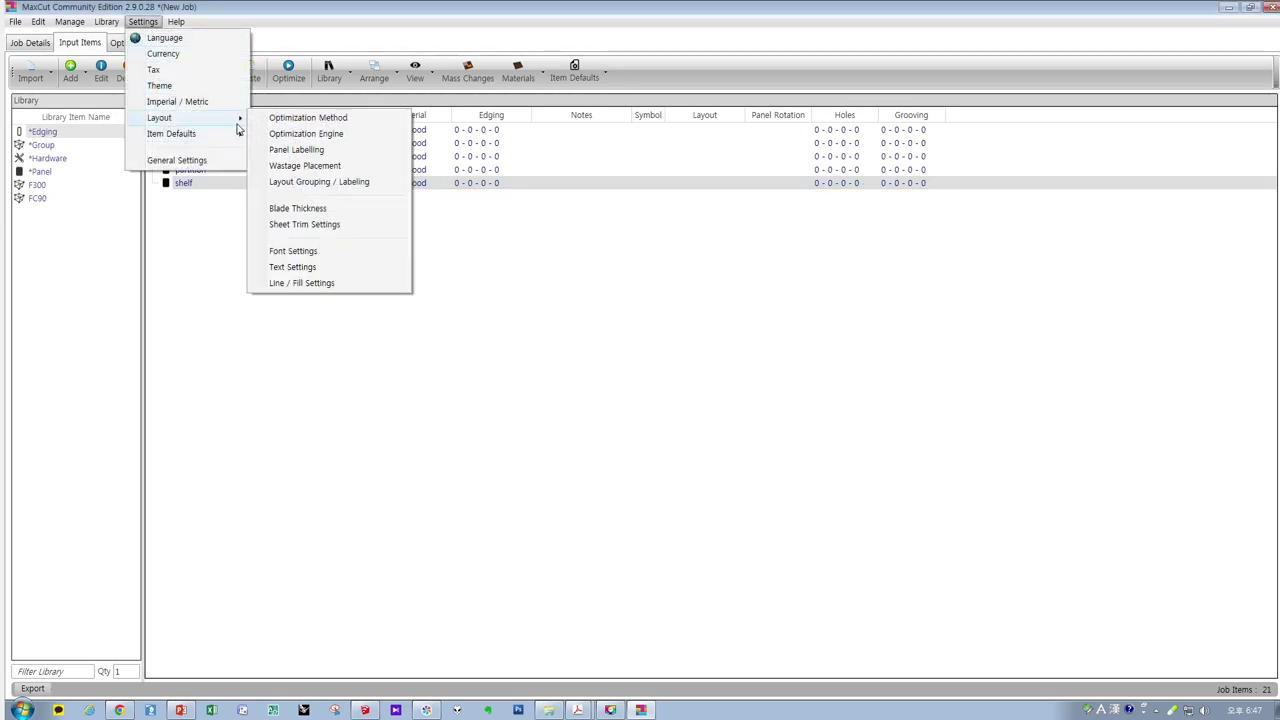
click(319, 211)
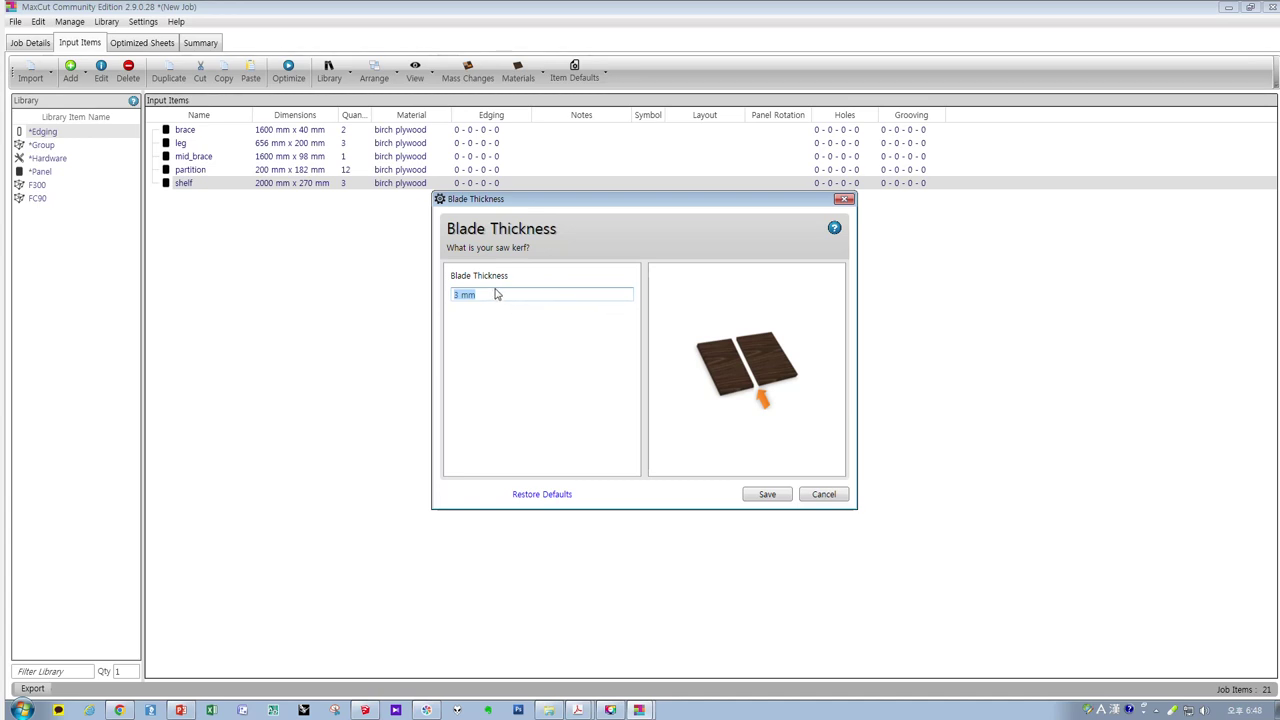
click(763, 494)
- Examine the layout's sheet trim settings and close them without saving
click(141, 22)
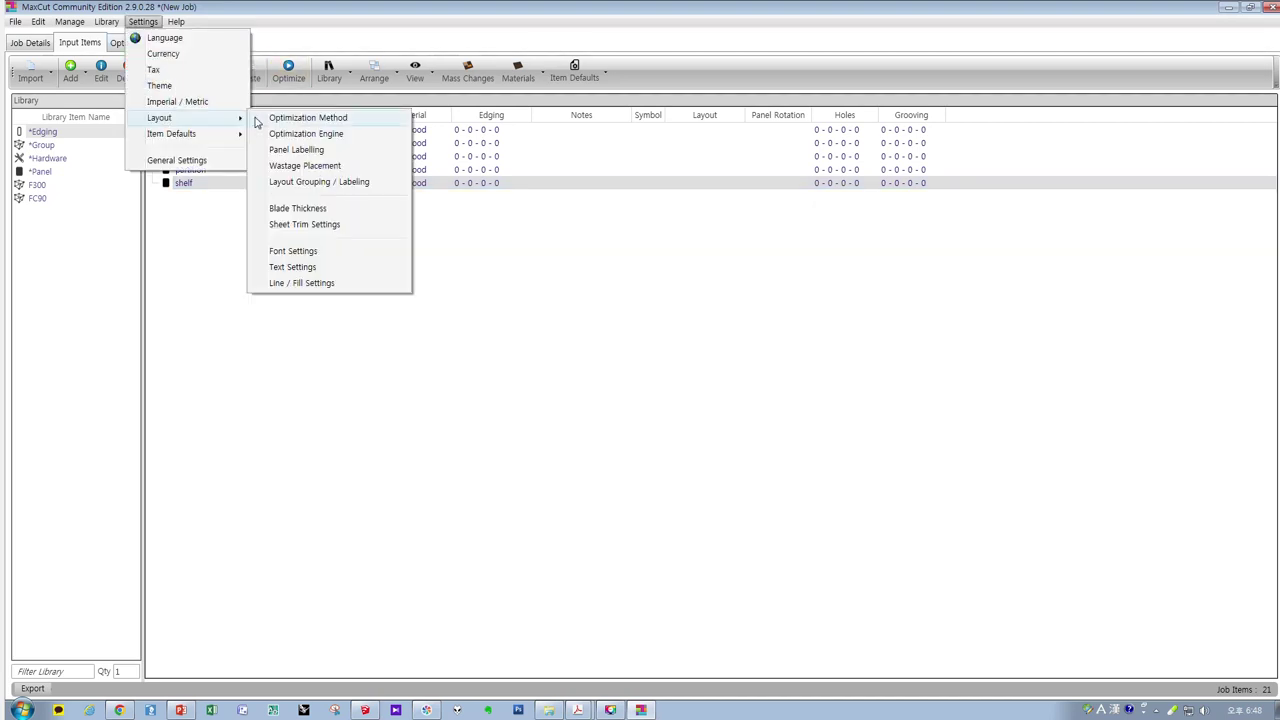
click(316, 225)
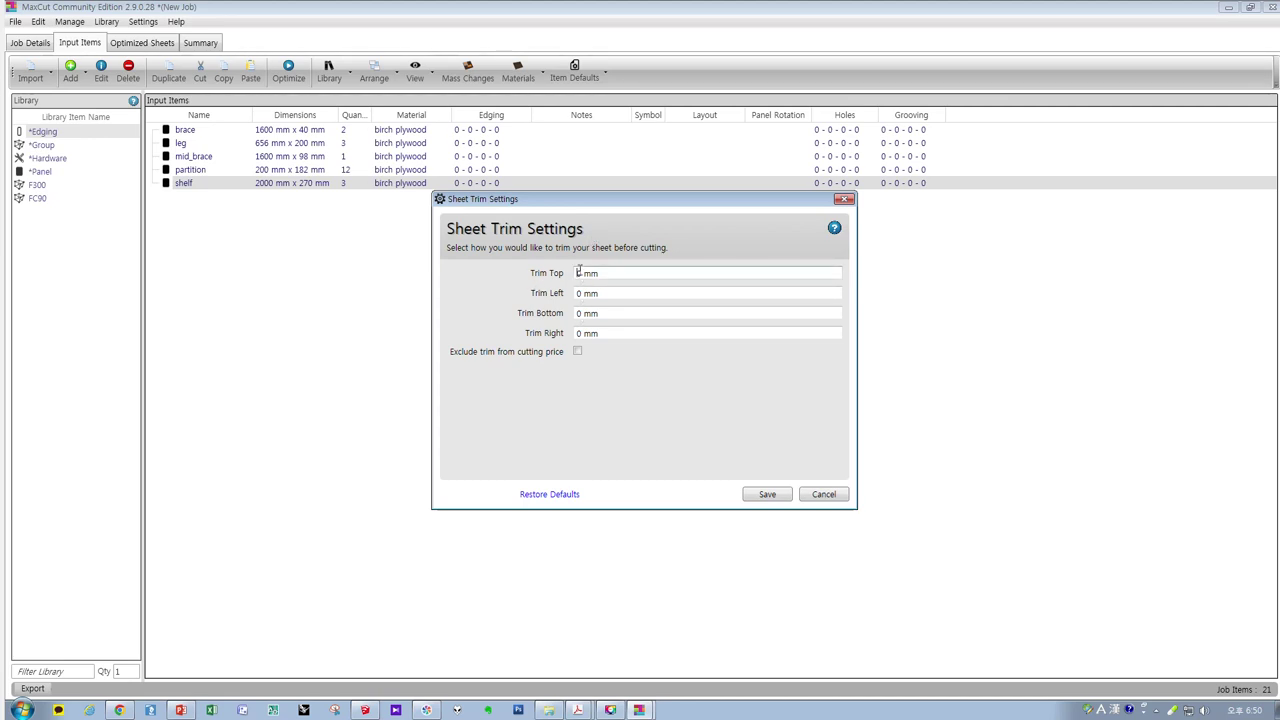
click(824, 496)
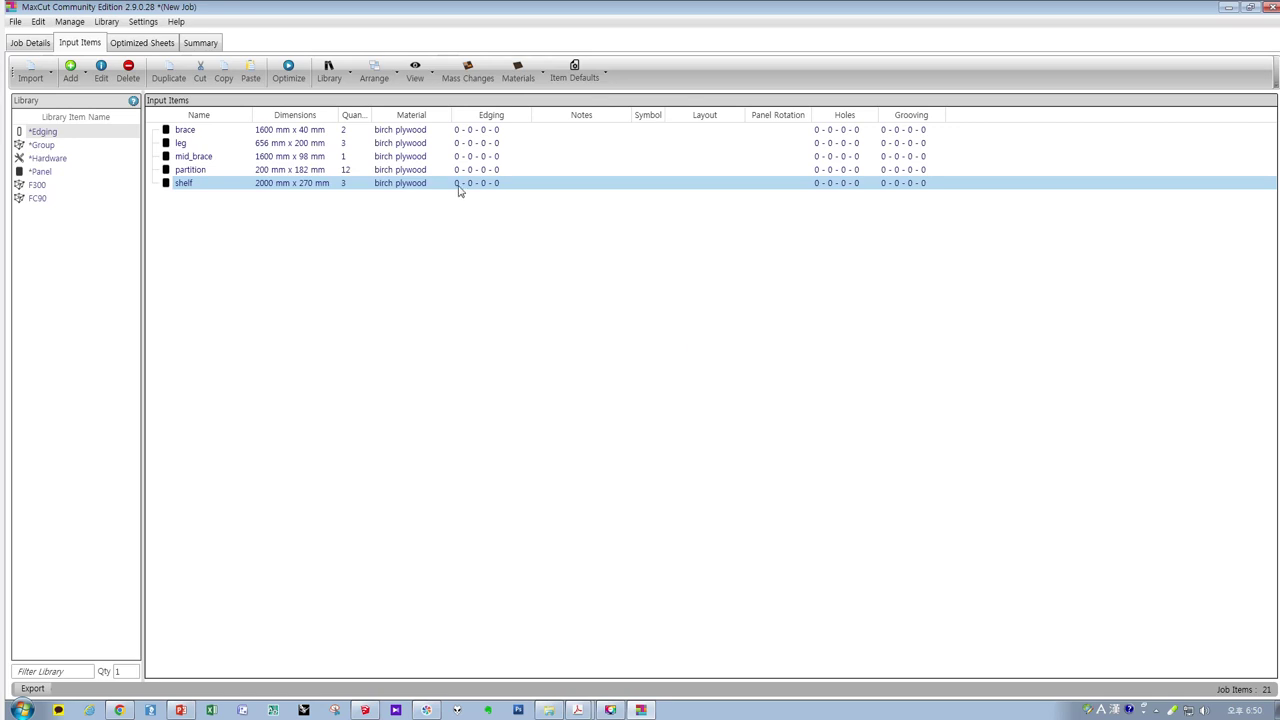
- Optimize the input items into a cutting layout on the birch plywood sheet
click(288, 76)
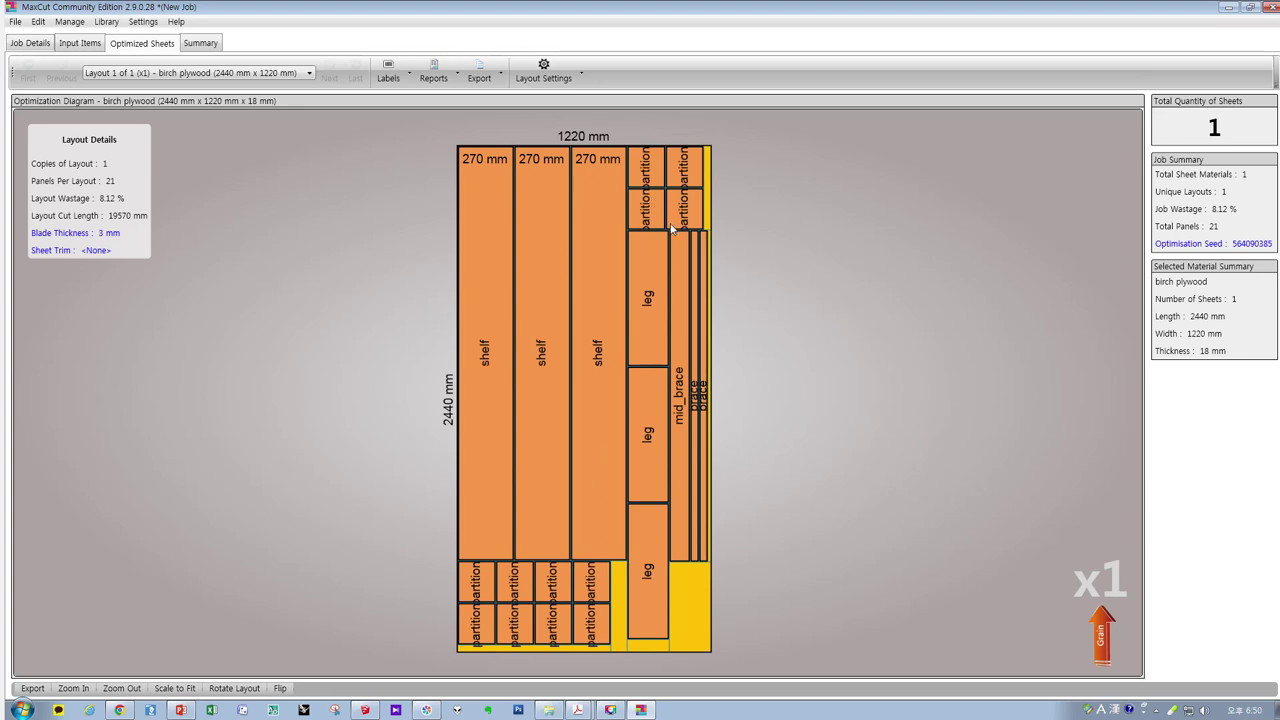
- Set the layout's optimization method to Multistage - First cut follows sheet length and save it
click(106, 21)
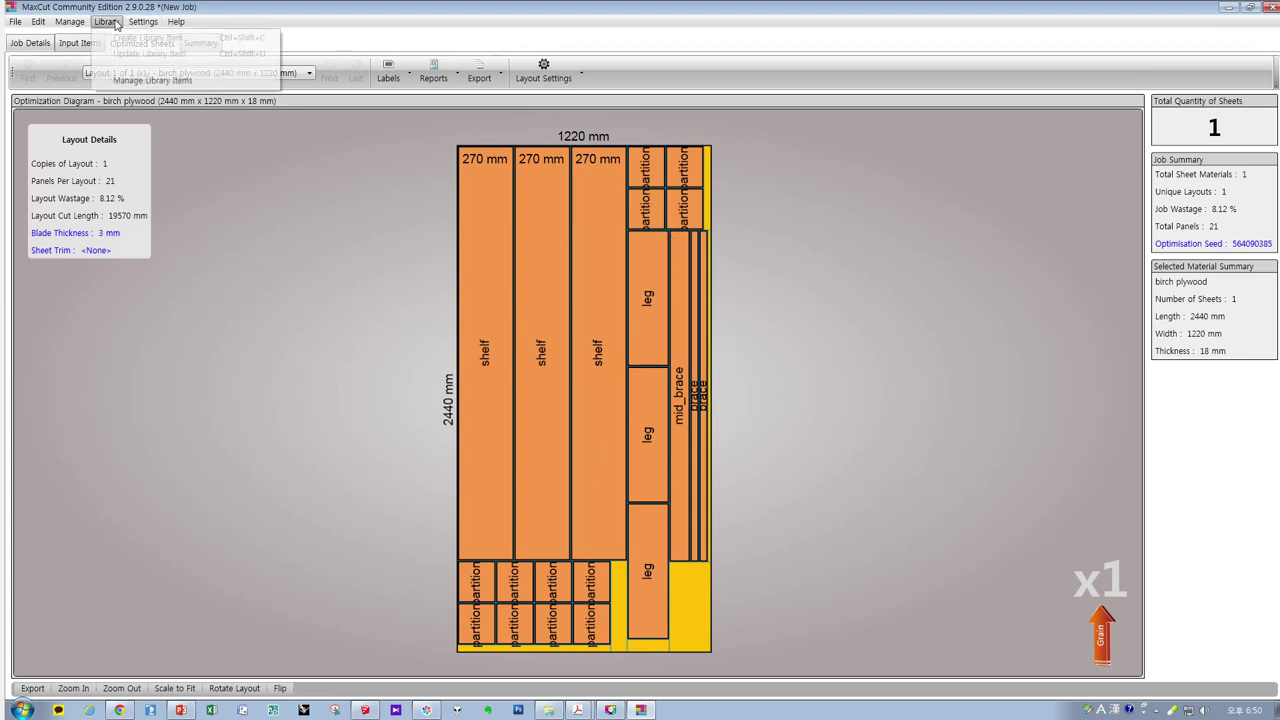
mouse_move(142, 21)
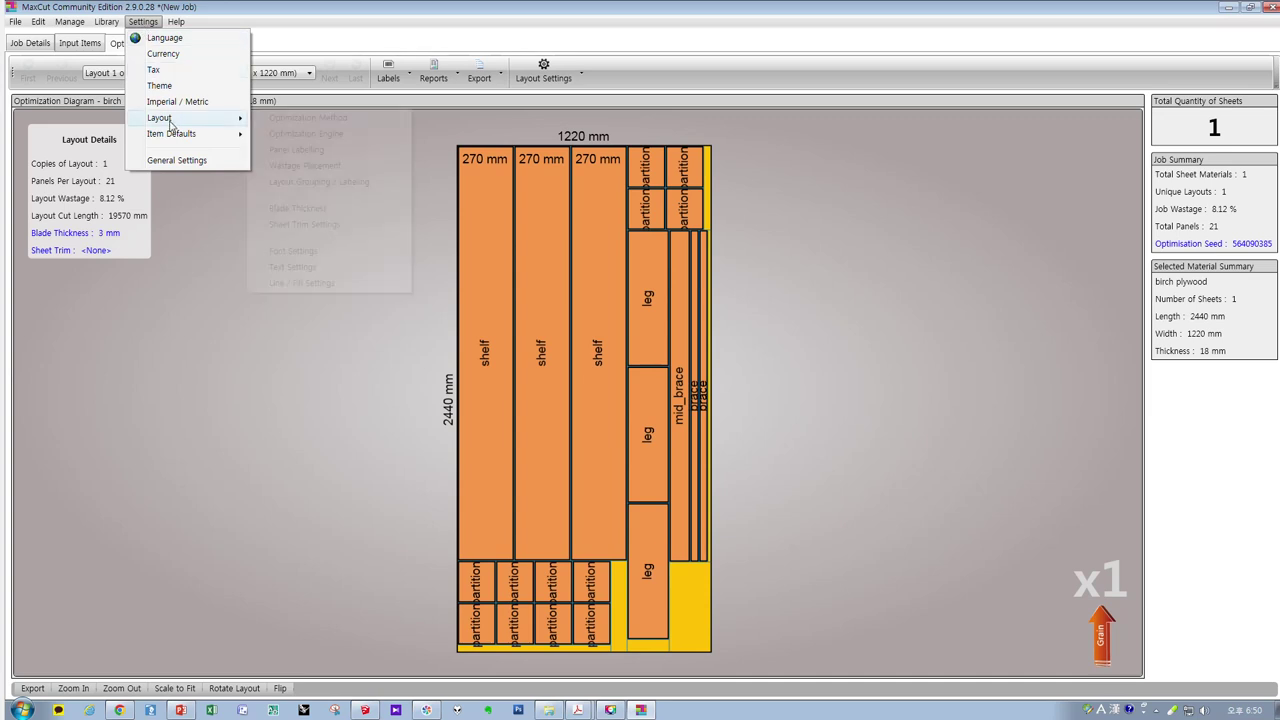
mouse_move(160, 117)
click(300, 118)
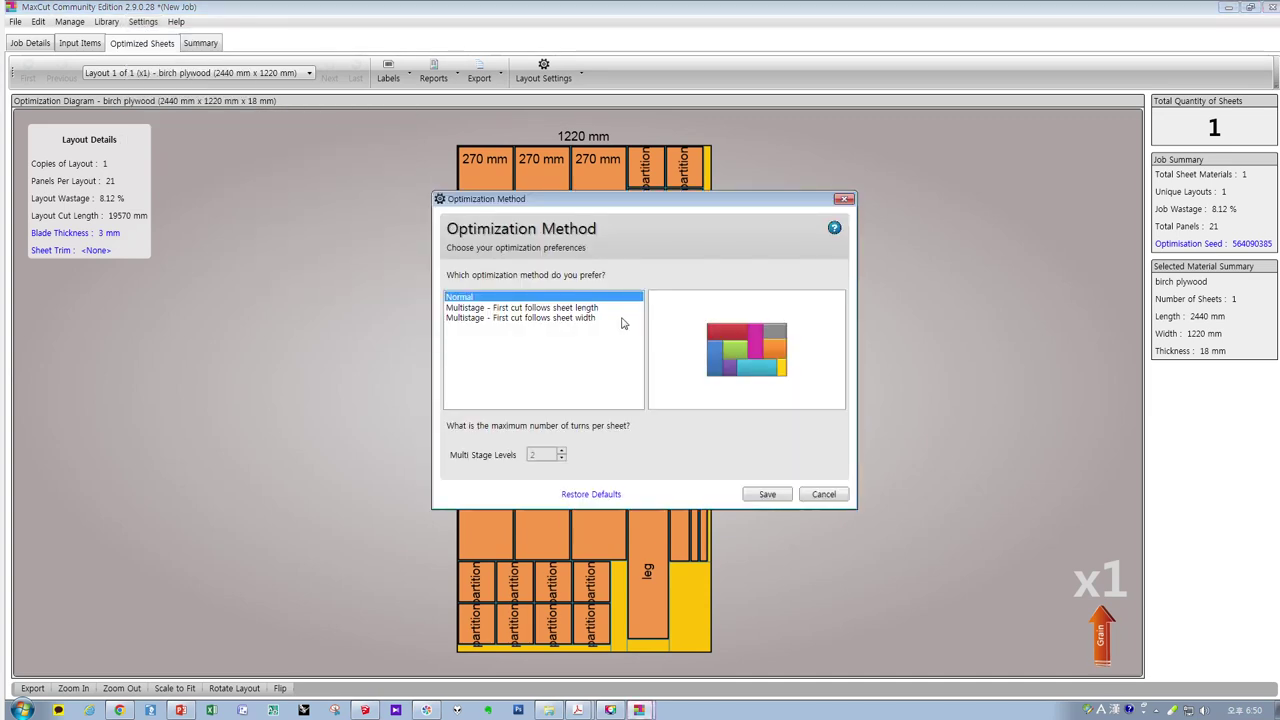
click(581, 308)
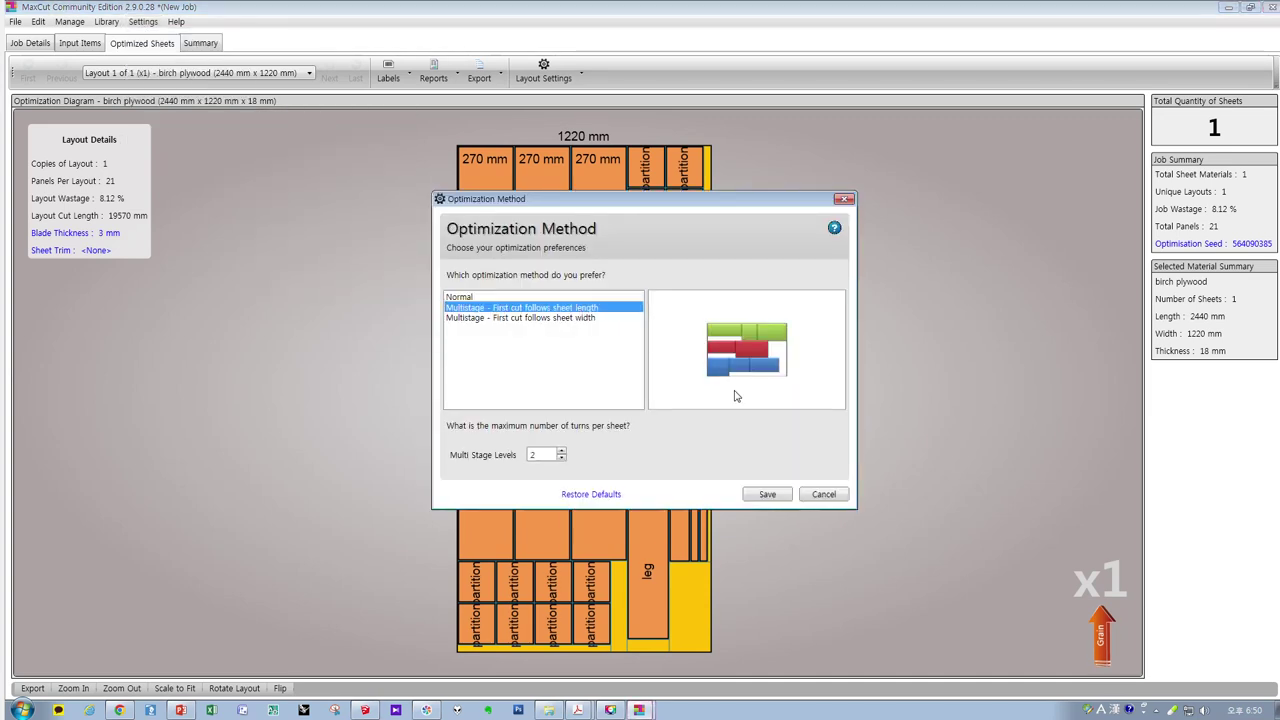
click(767, 493)
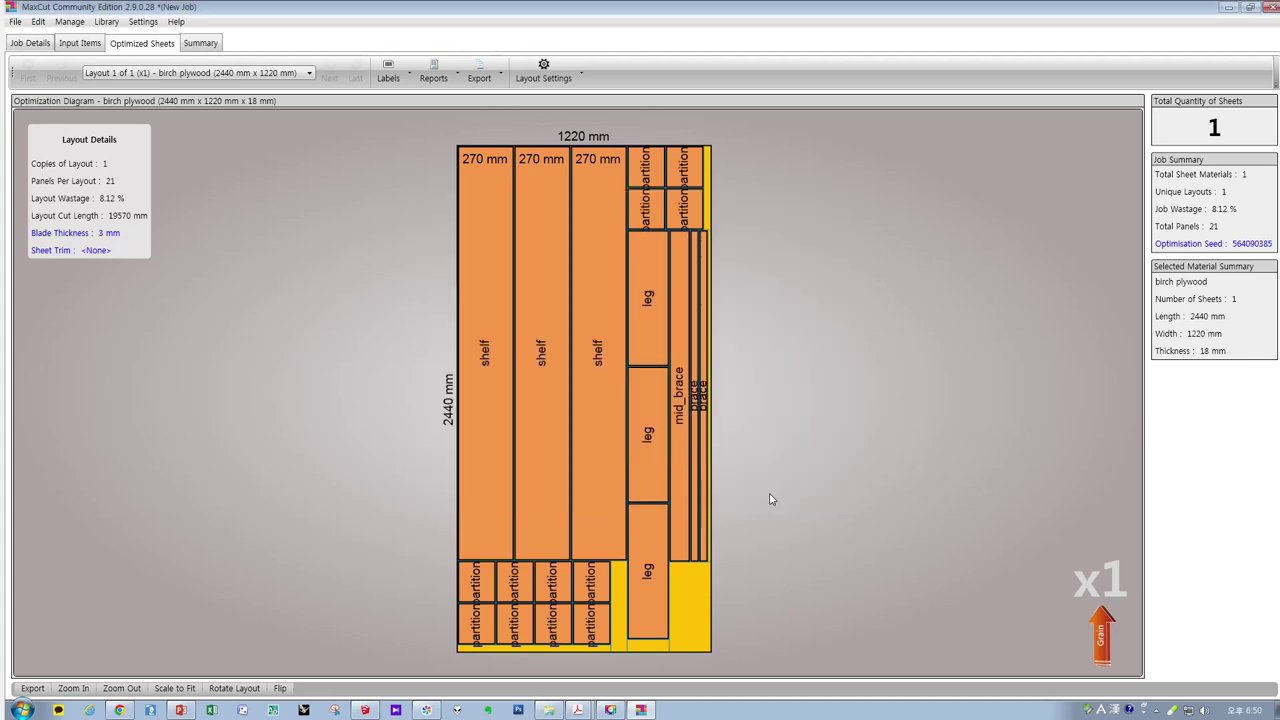
- Re-optimize the layout with the saved method, and again with the method set to Multistage - First cut follows sheet width
click(662, 397)
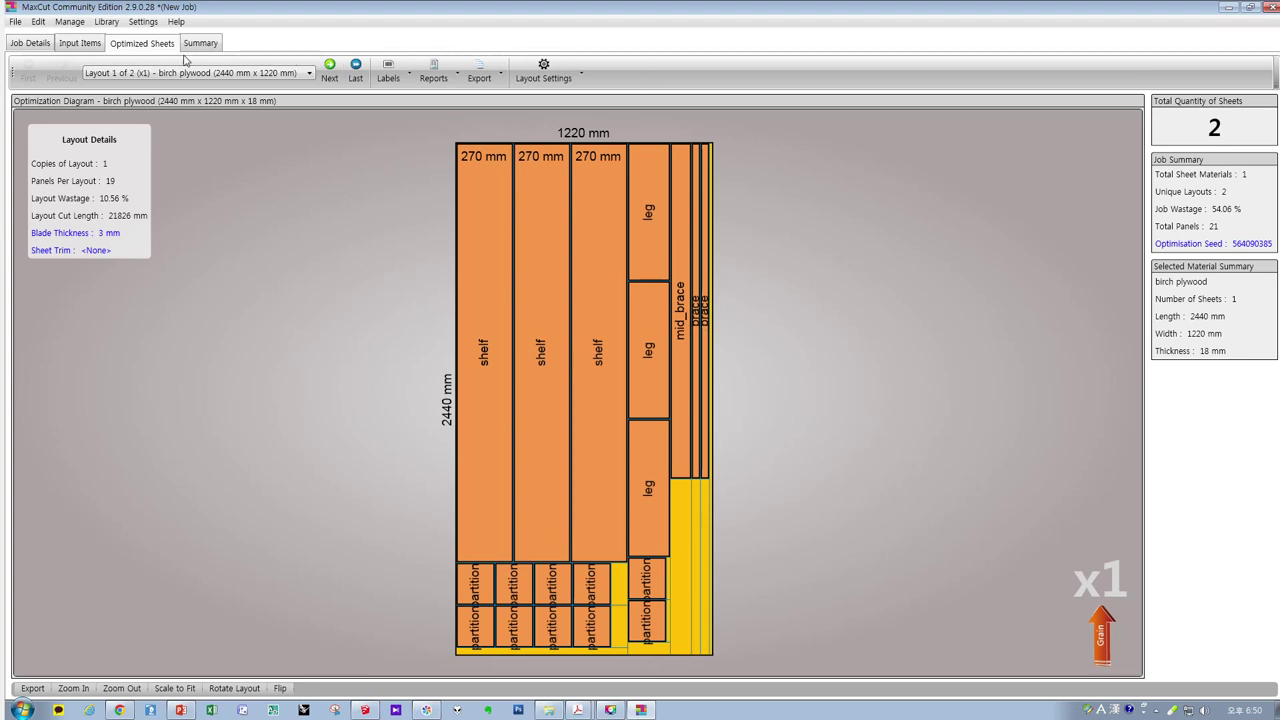
click(143, 21)
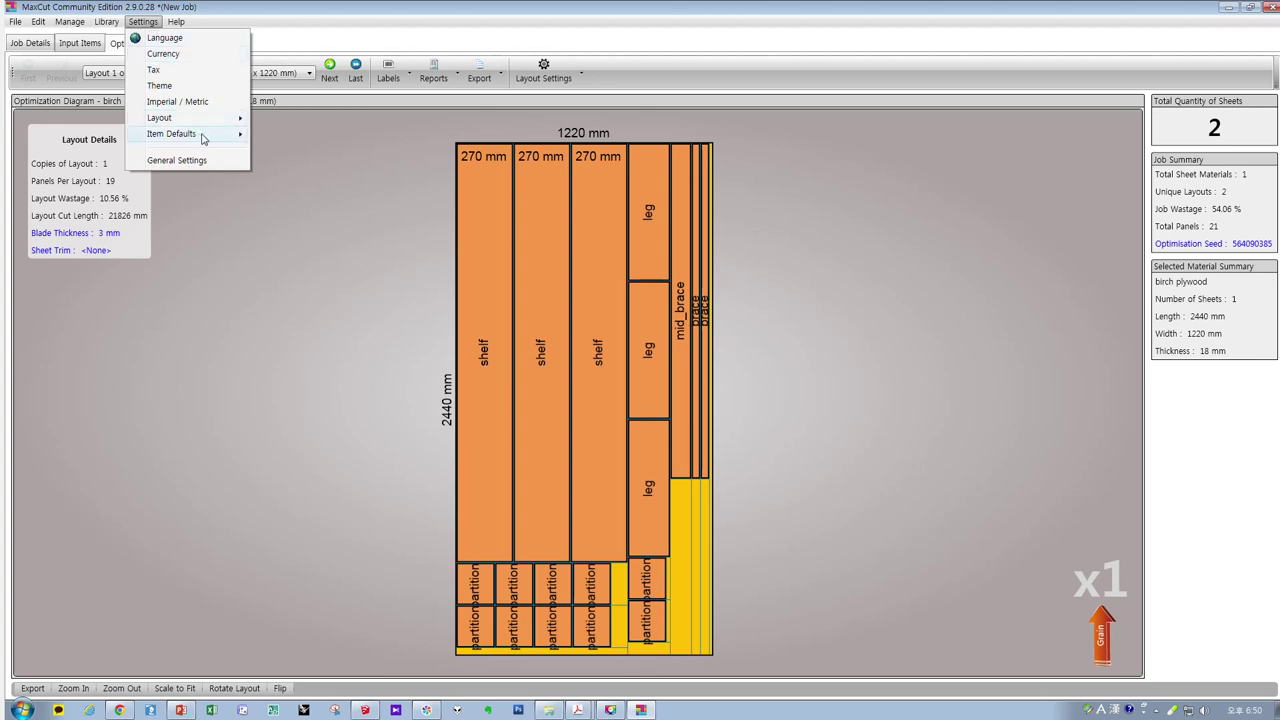
mouse_move(200, 118)
click(318, 119)
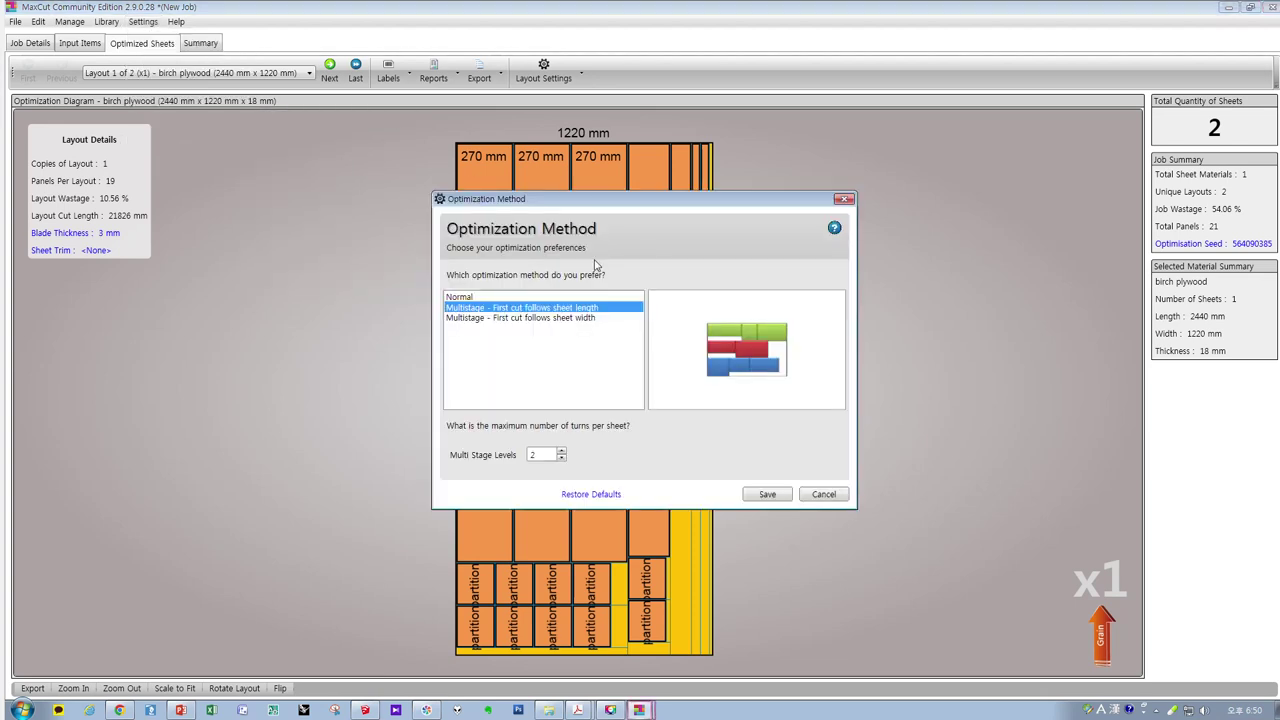
click(584, 318)
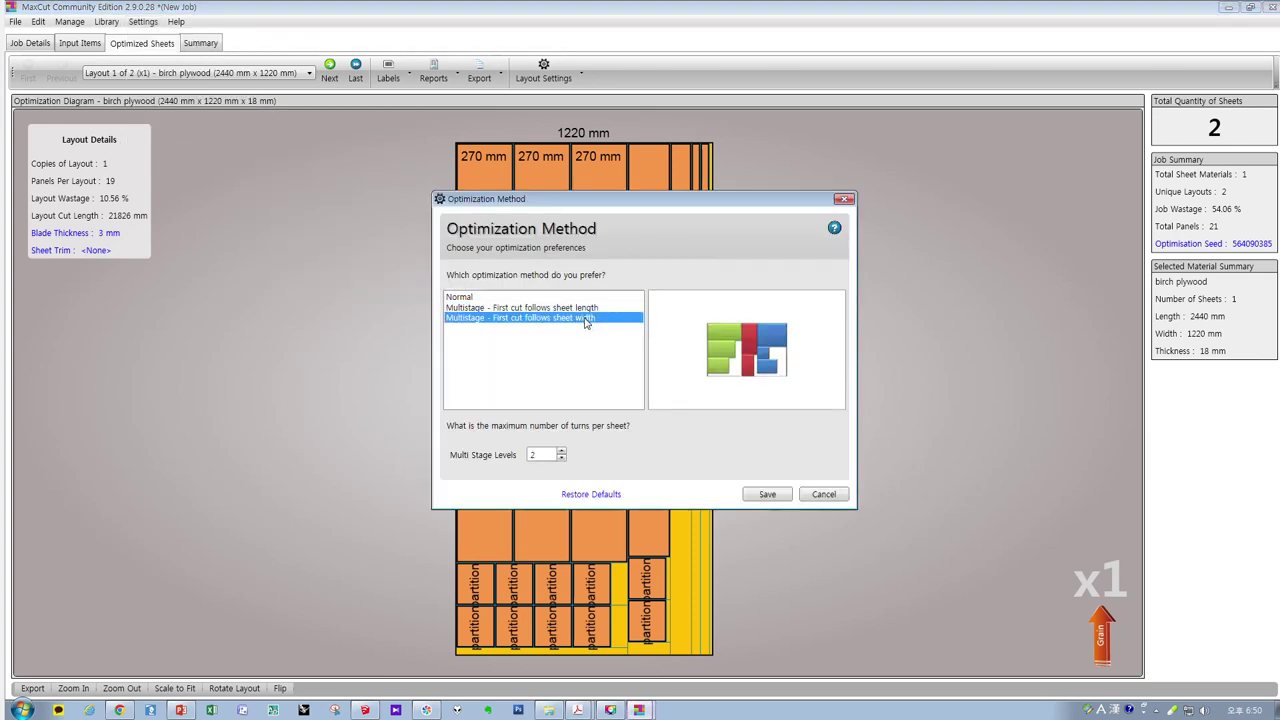
click(762, 496)
click(651, 397)
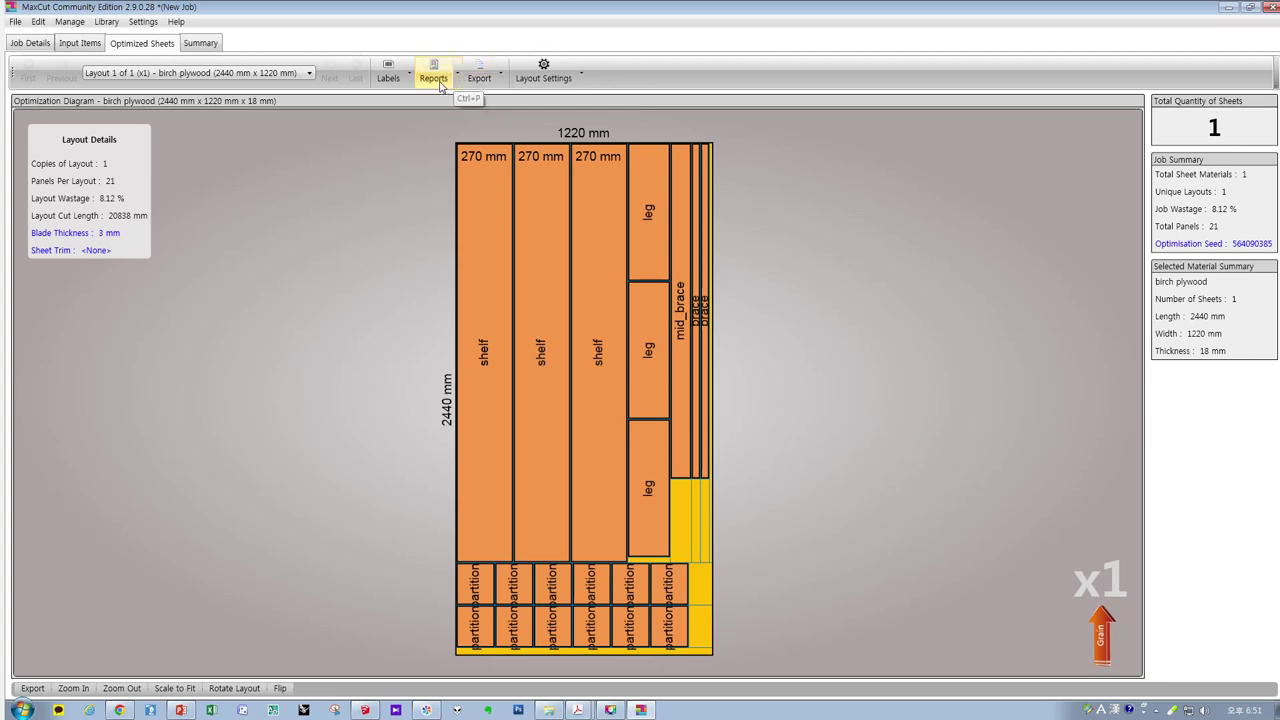
- Open the export options for the optimization layouts
click(502, 79)
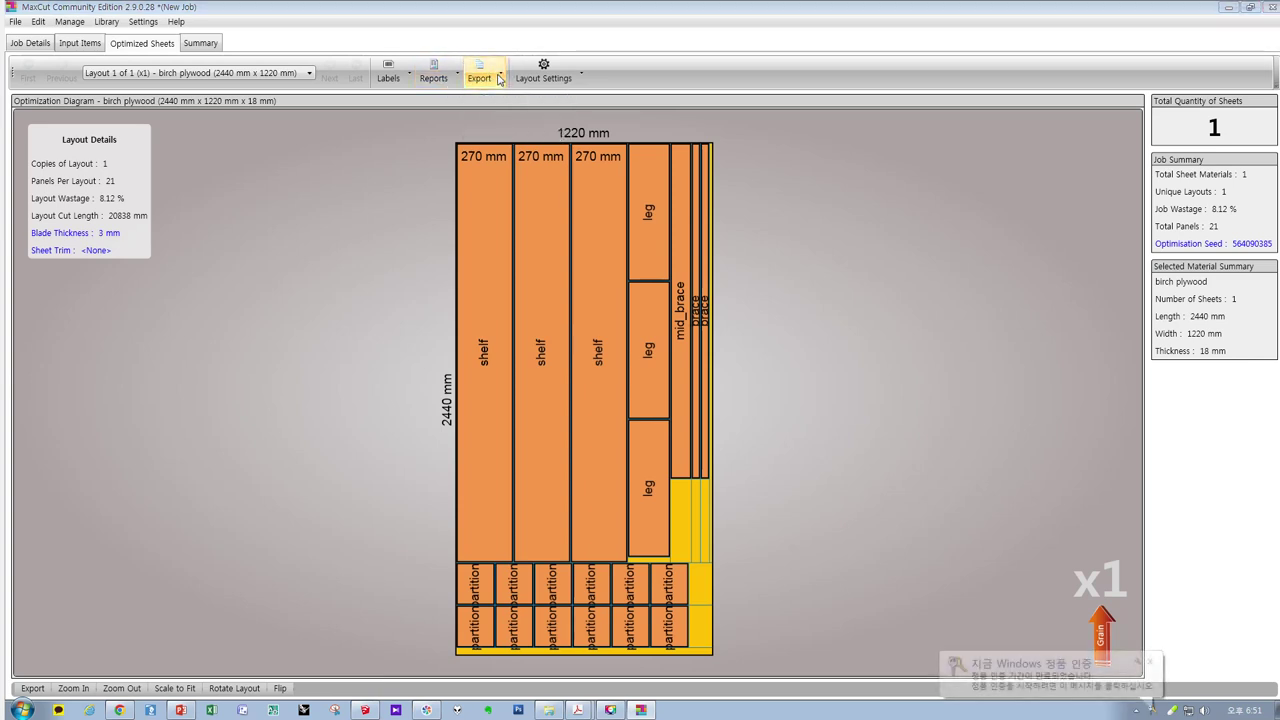
click(502, 79)
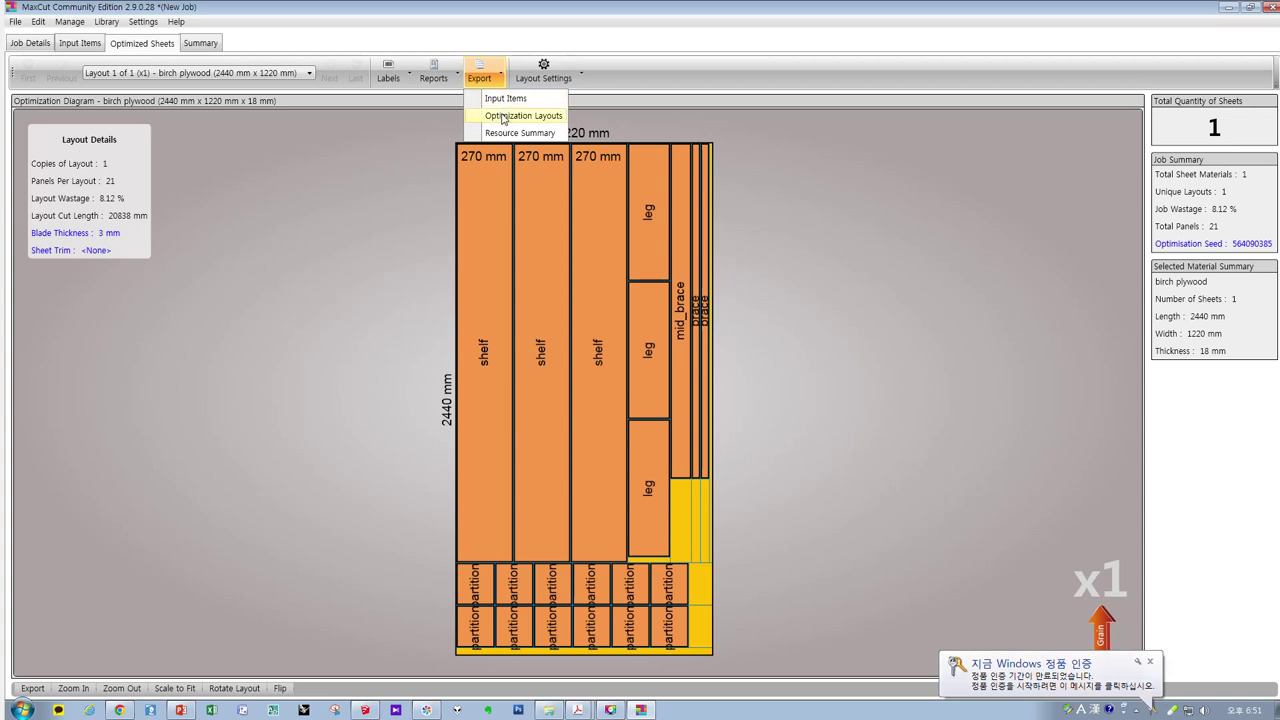
click(503, 116)
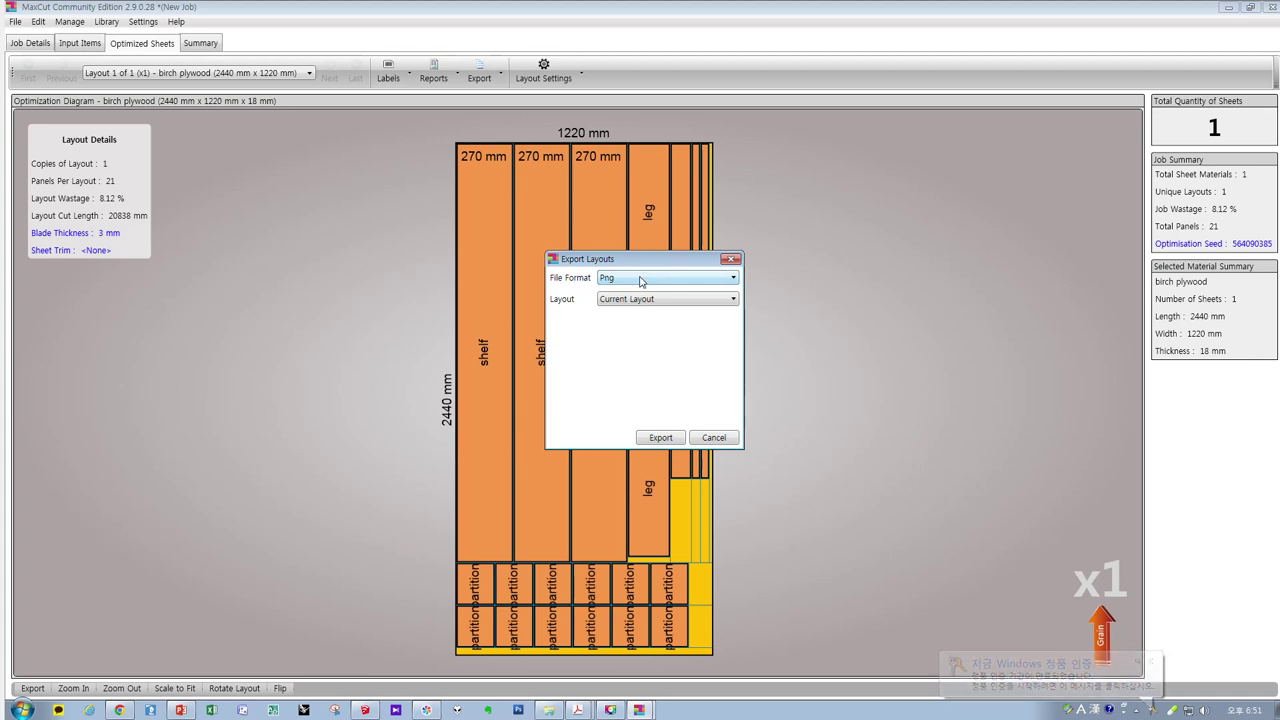
- View the exported MaxCut Image.png in the plan folder, and close it and the export options without exporting
click(577, 709)
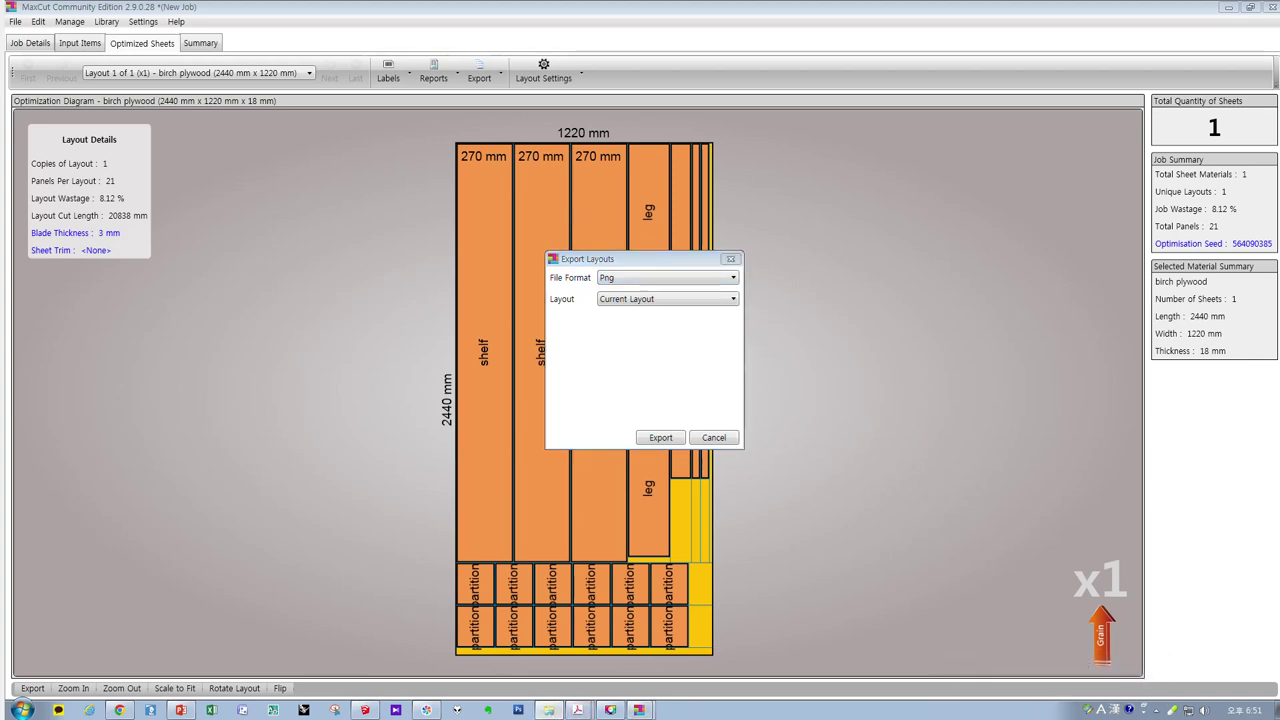
click(760, 432)
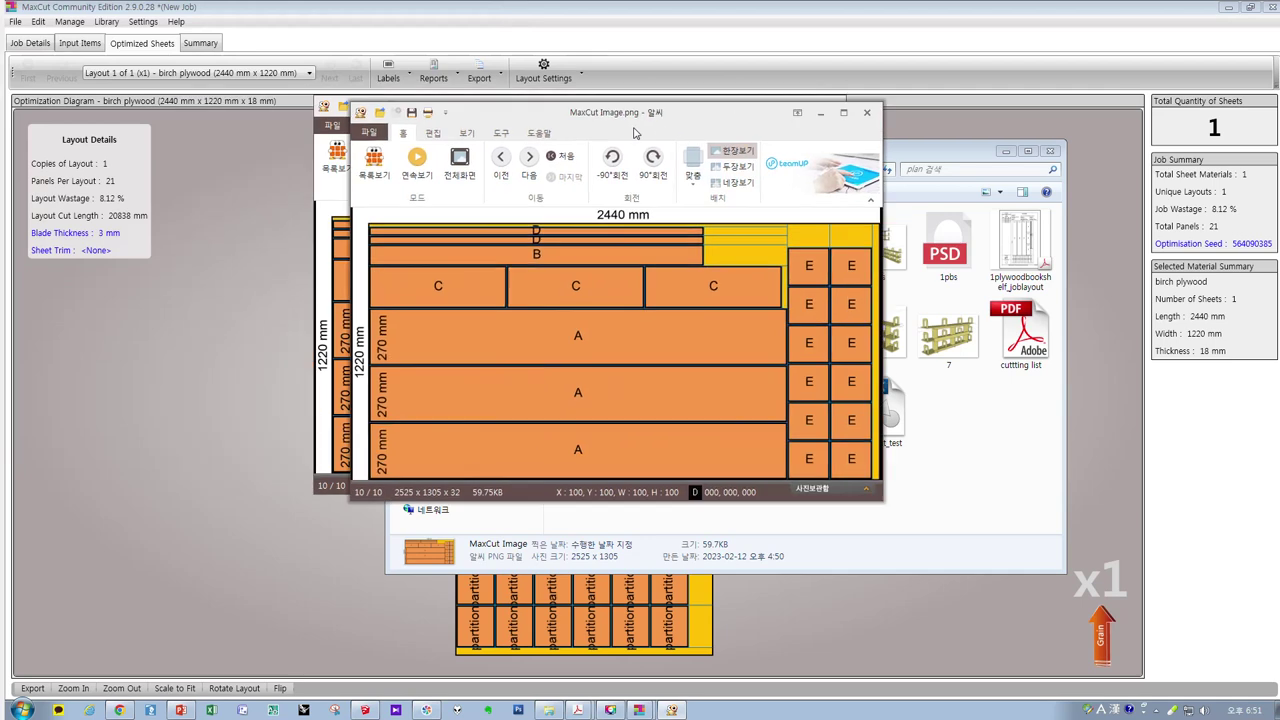
drag(633, 132, 700, 176)
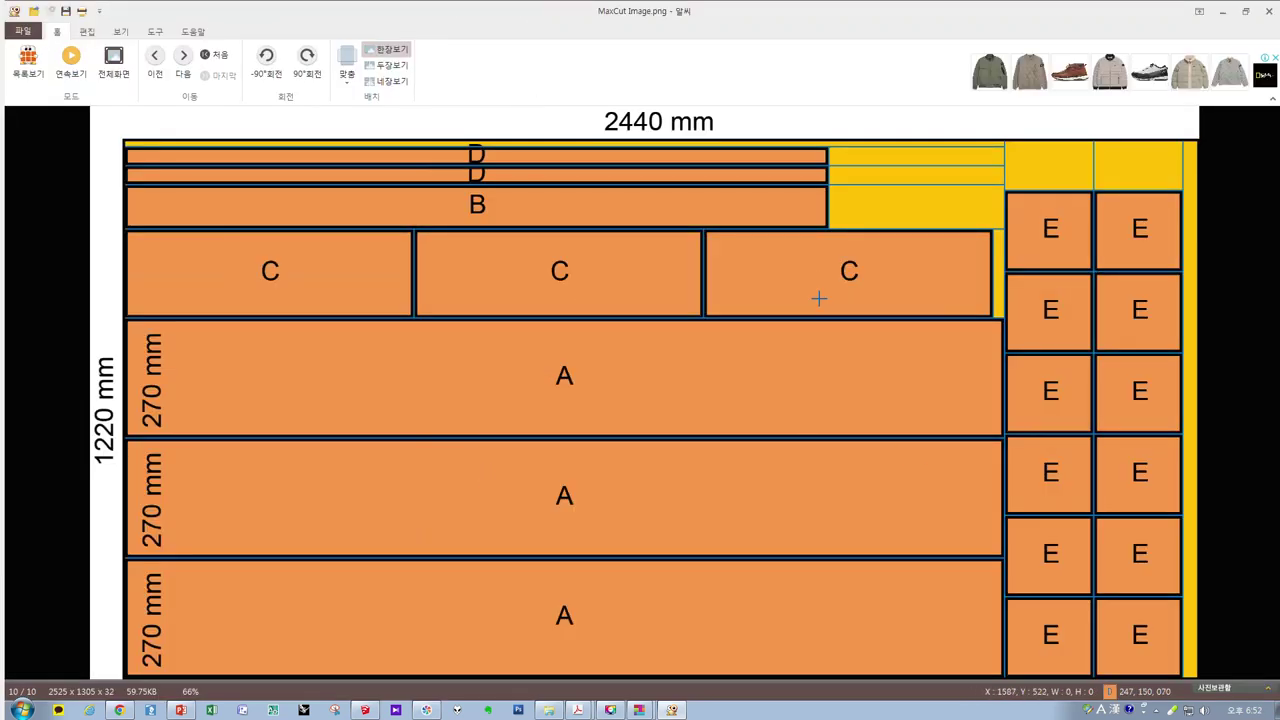
click(1266, 13)
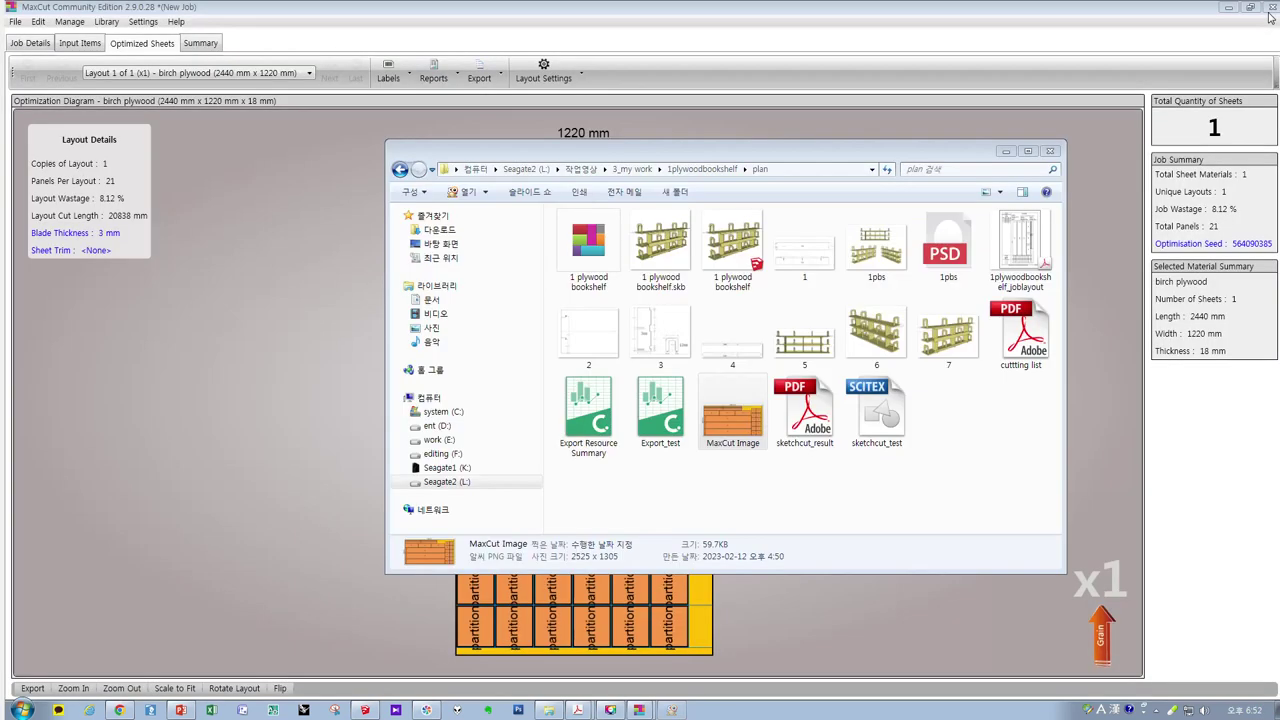
click(1047, 152)
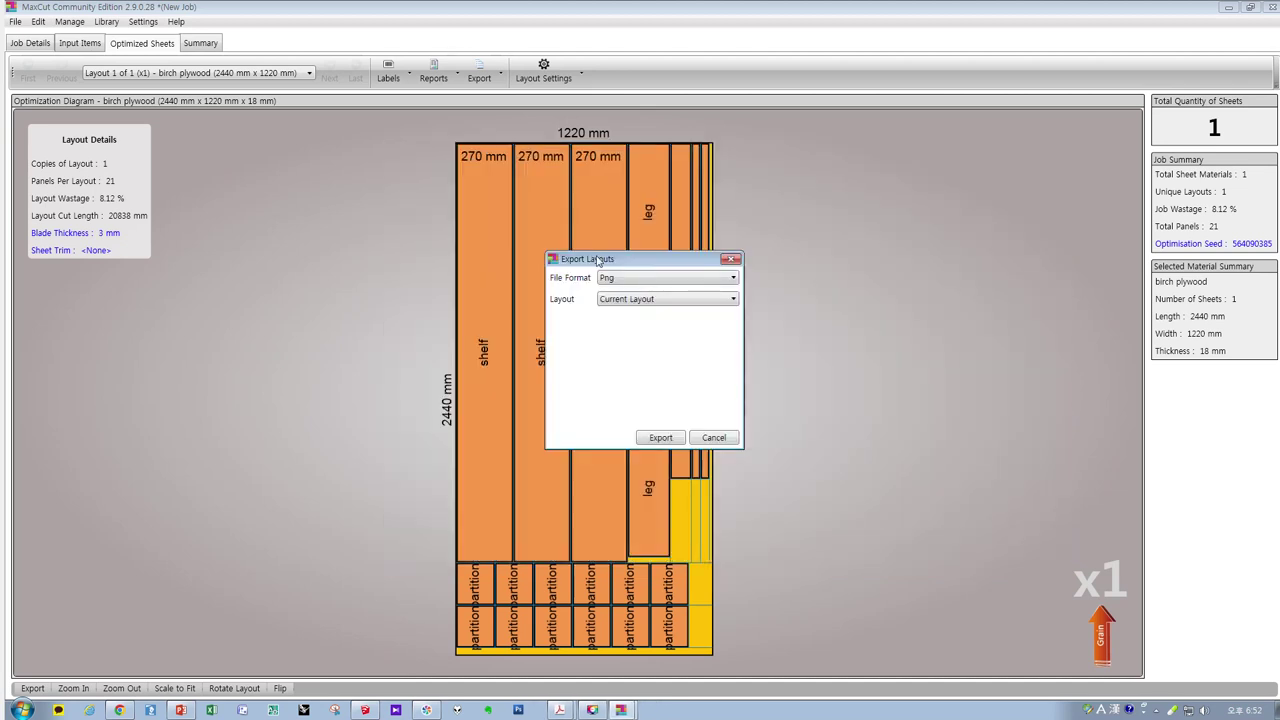
click(731, 443)
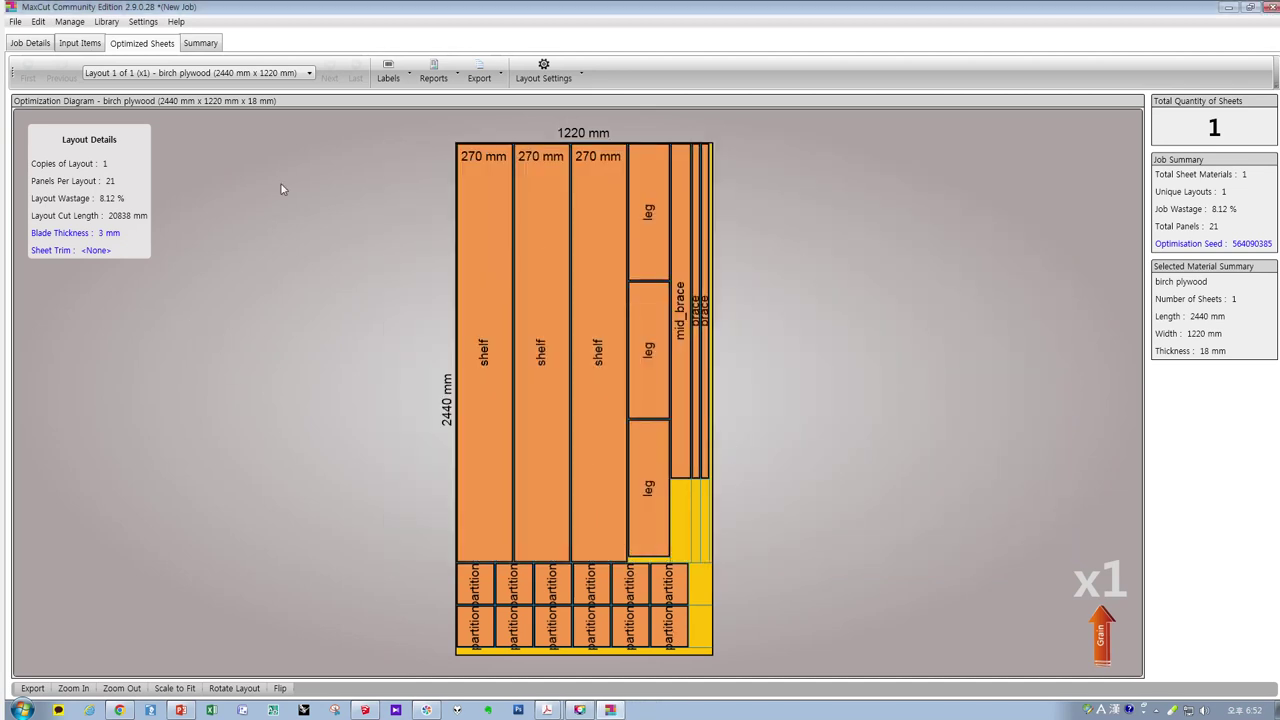
- Generate the printable Job Layout report for the birch plywood cutting layout
click(444, 84)
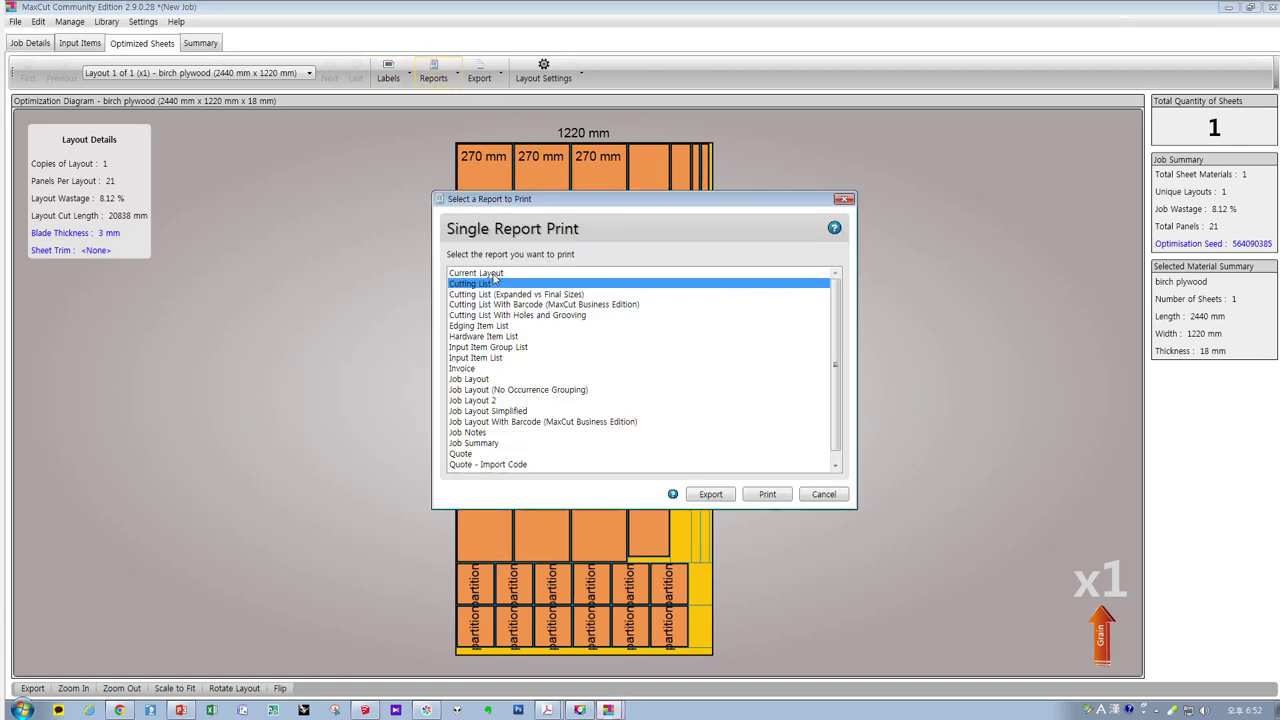
click(492, 381)
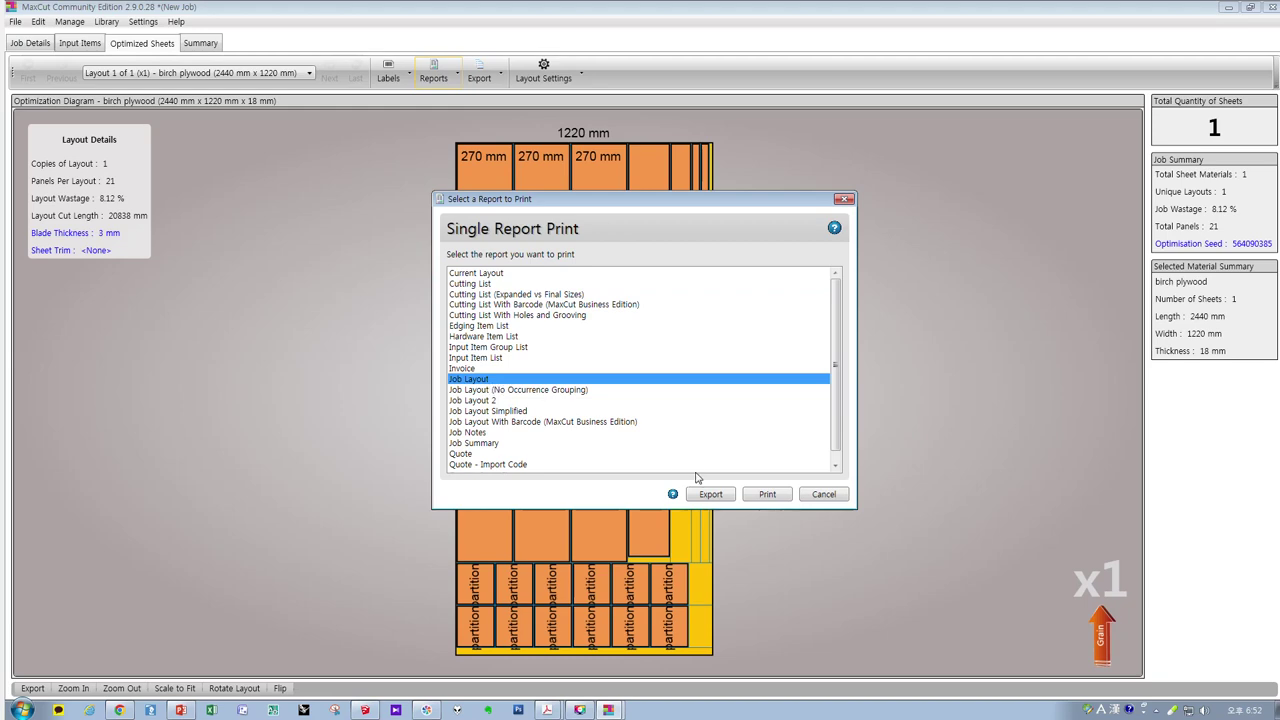
click(767, 494)
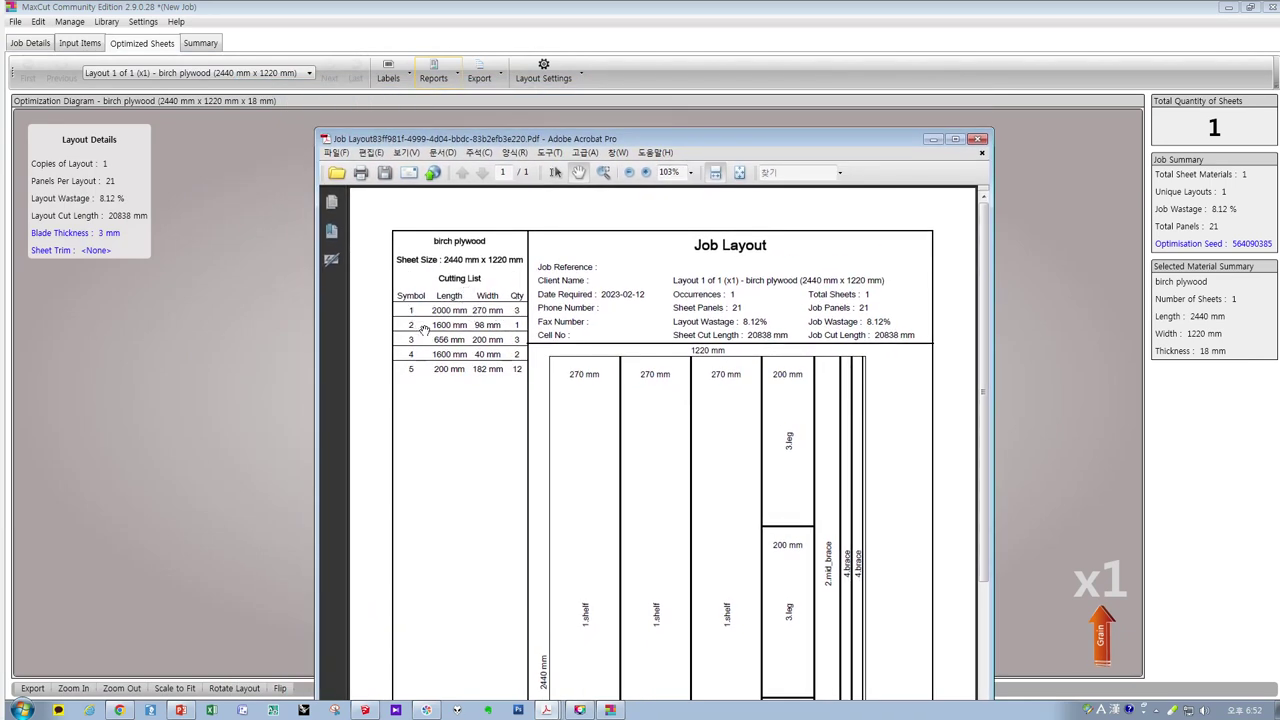
- Examine the cutting list and sheet diagram in the Job Layout PDF and close the report
scroll(730, 374, down, 5)
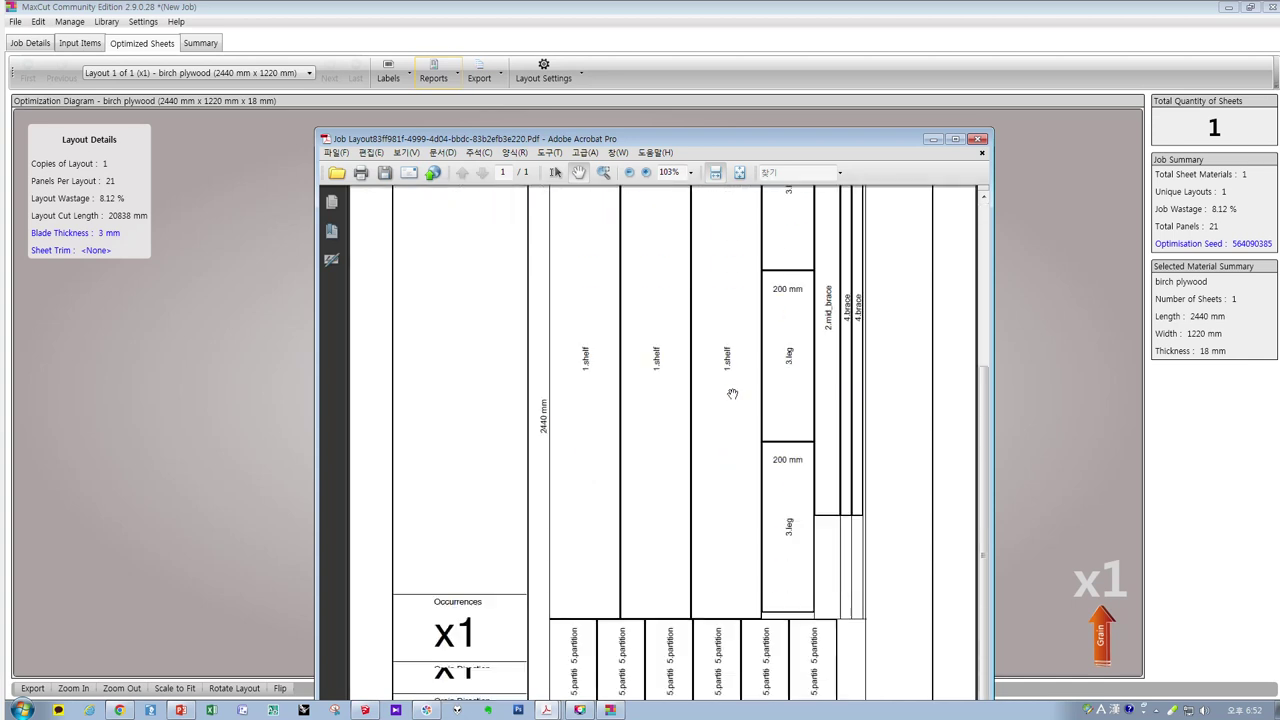
scroll(698, 302, up, 5)
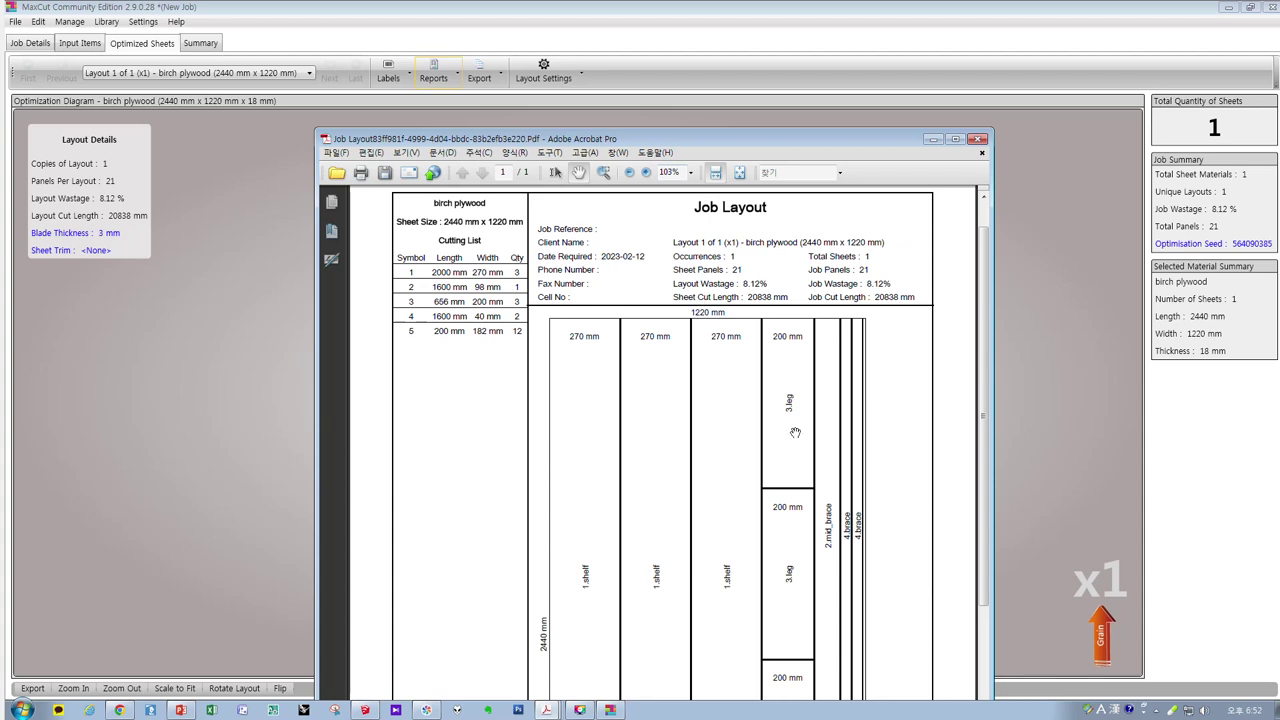
scroll(792, 430, down, 4)
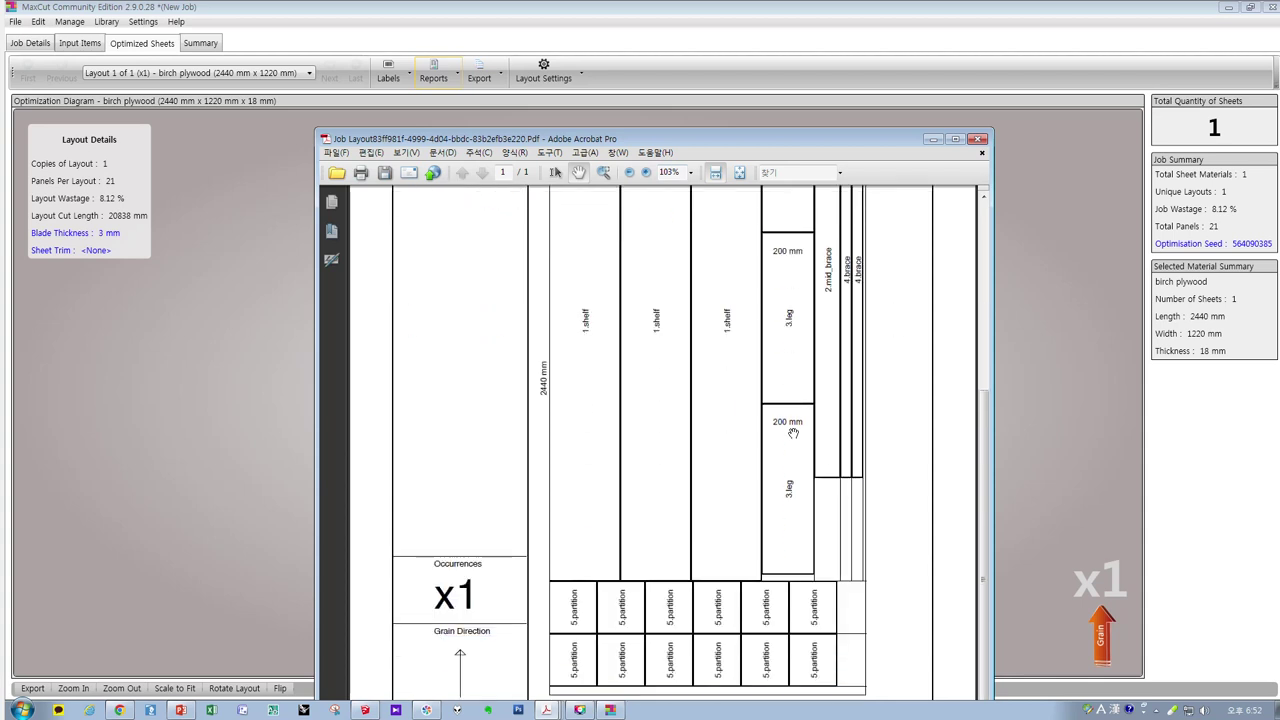
click(982, 152)
click(725, 499)
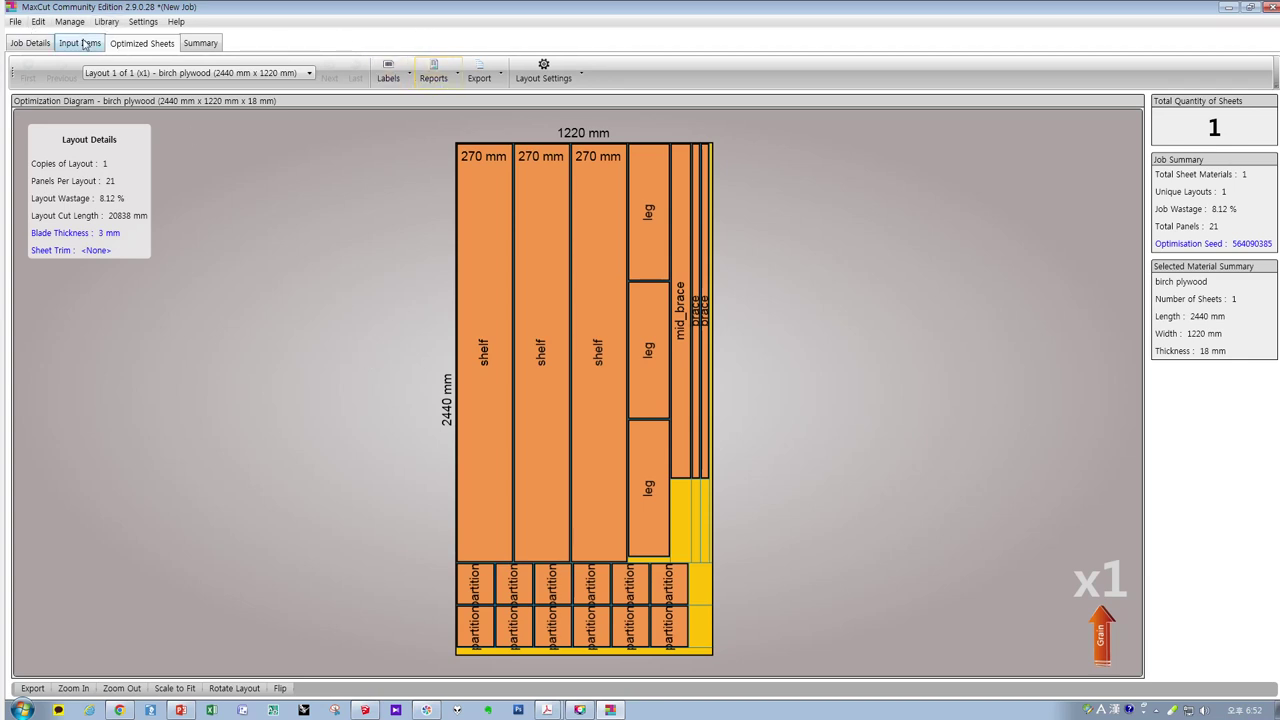
- Look at the CSV files available for importing input items, and close the file selection without importing any
click(75, 45)
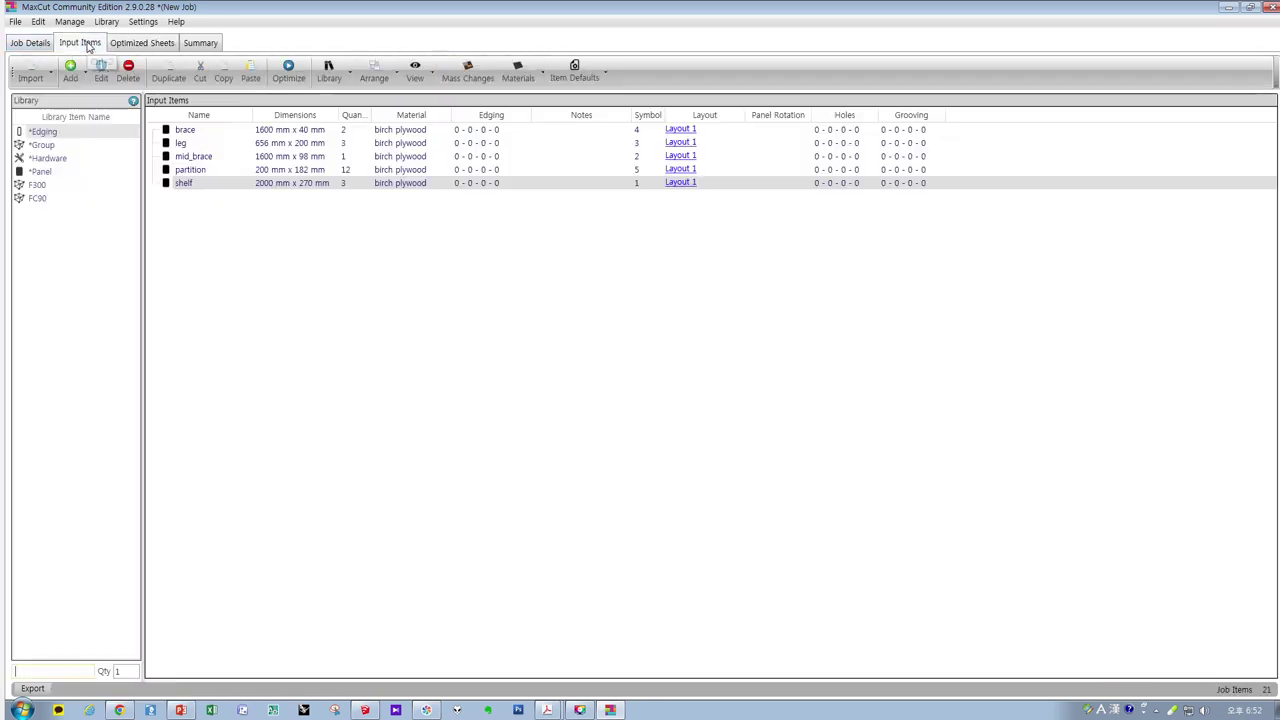
click(32, 74)
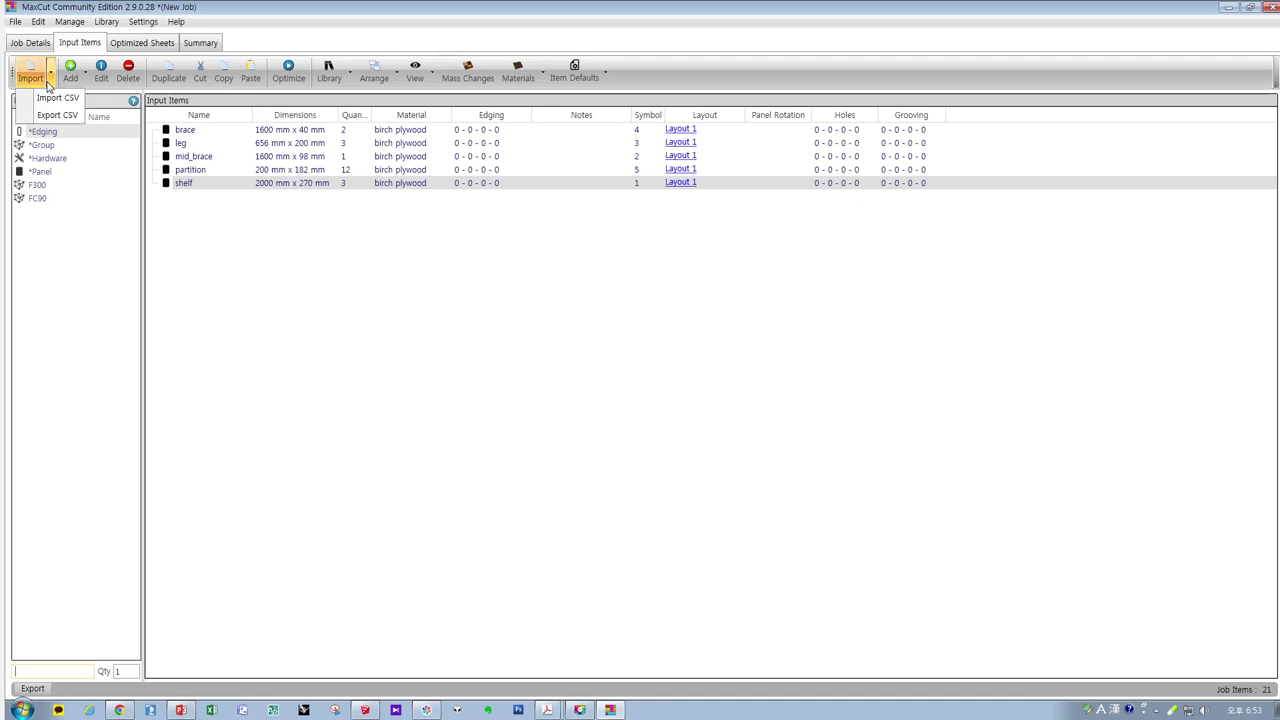
click(57, 100)
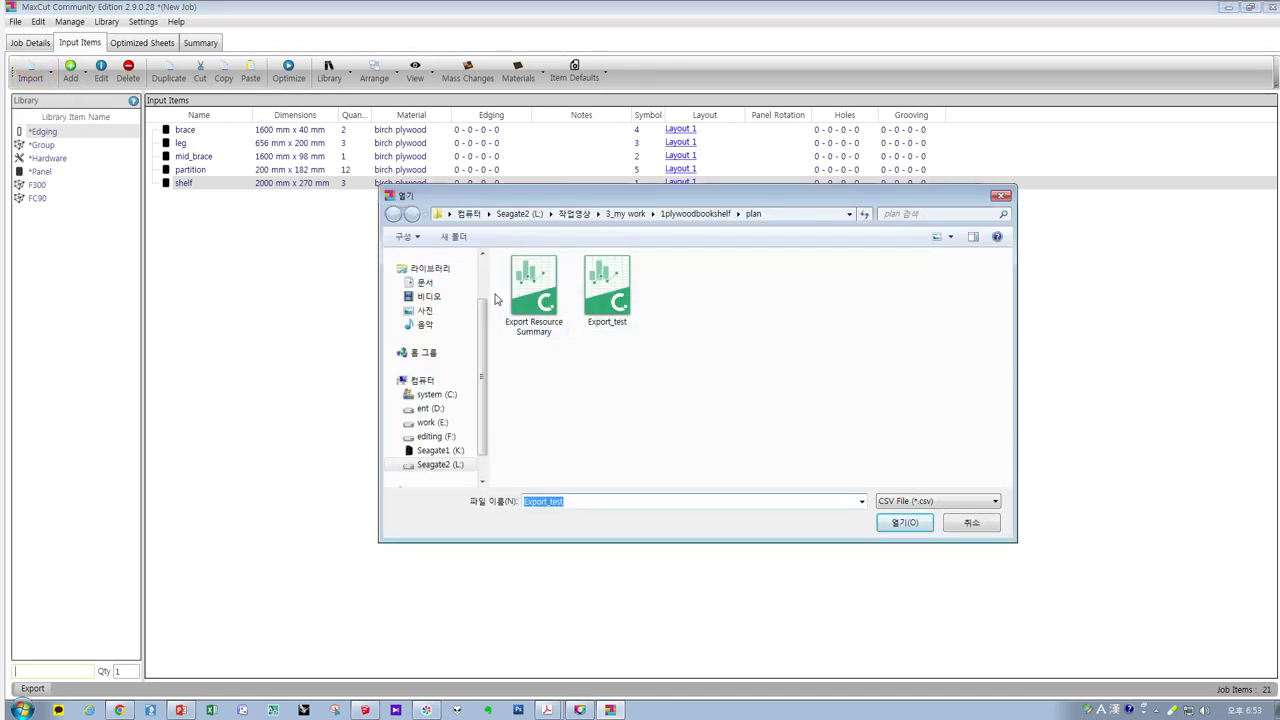
click(970, 522)
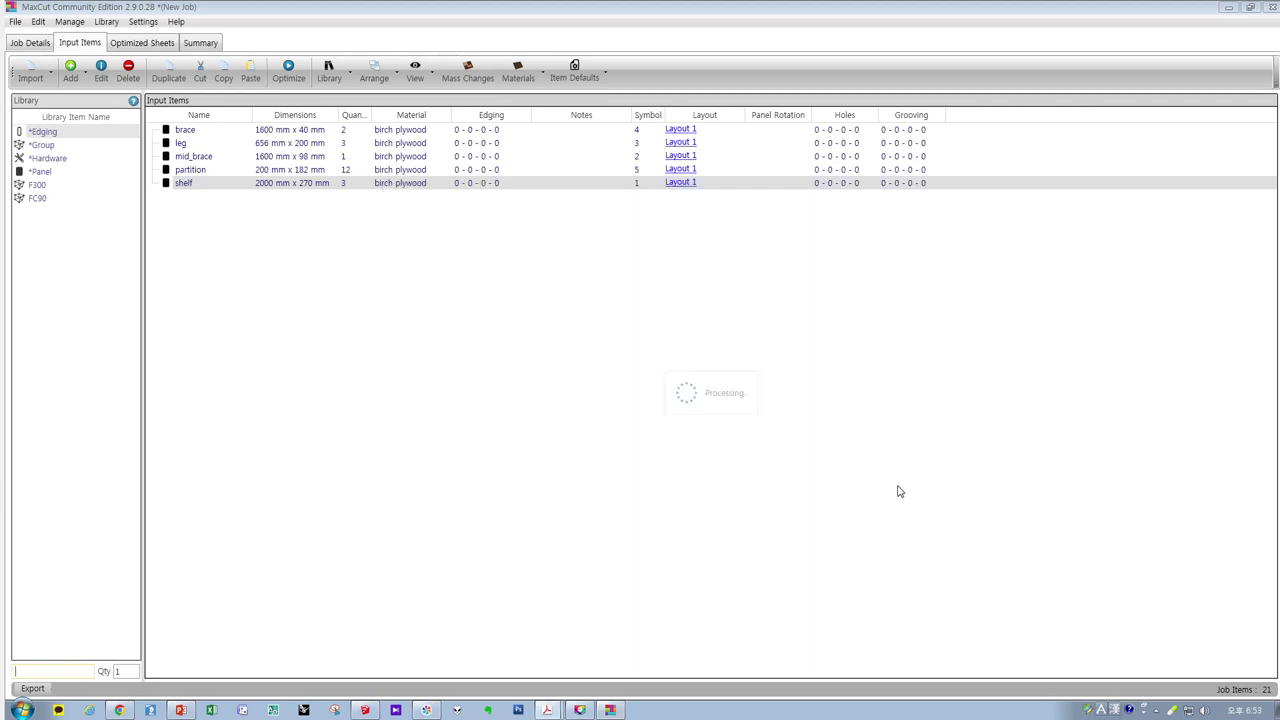
click(589, 246)
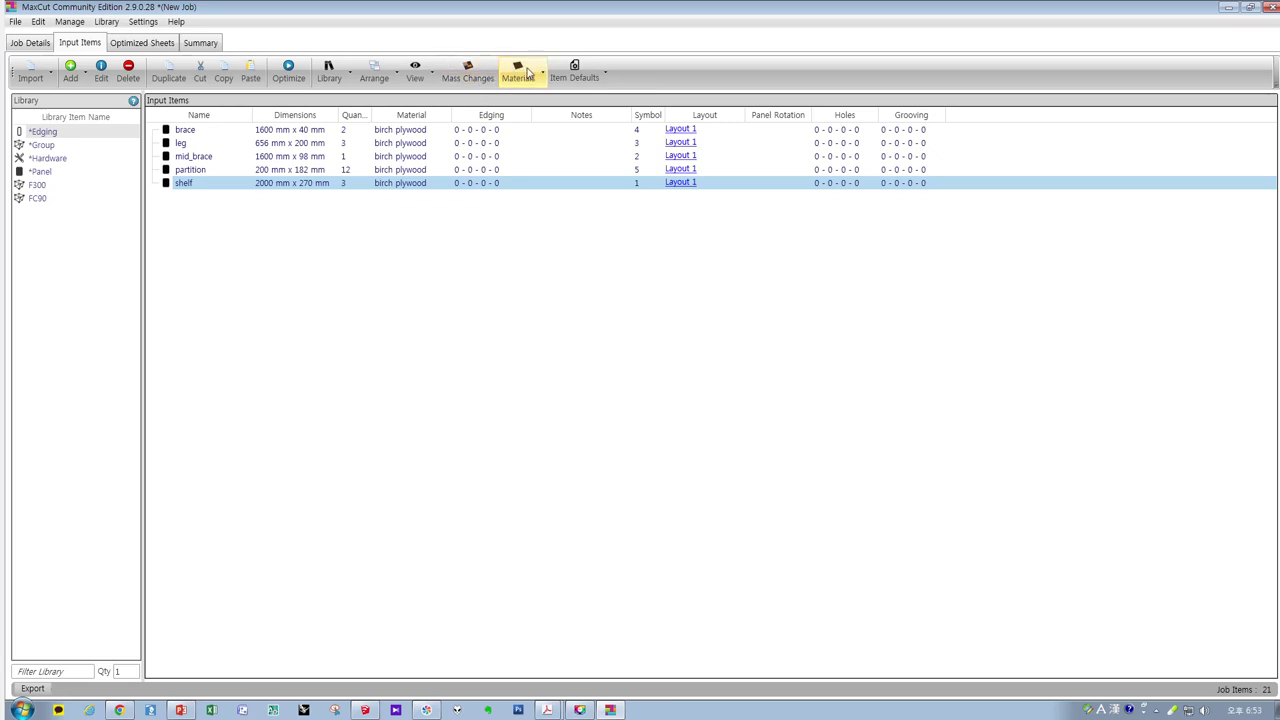
- Optimize the input items again and print a new Job Layout report
click(288, 72)
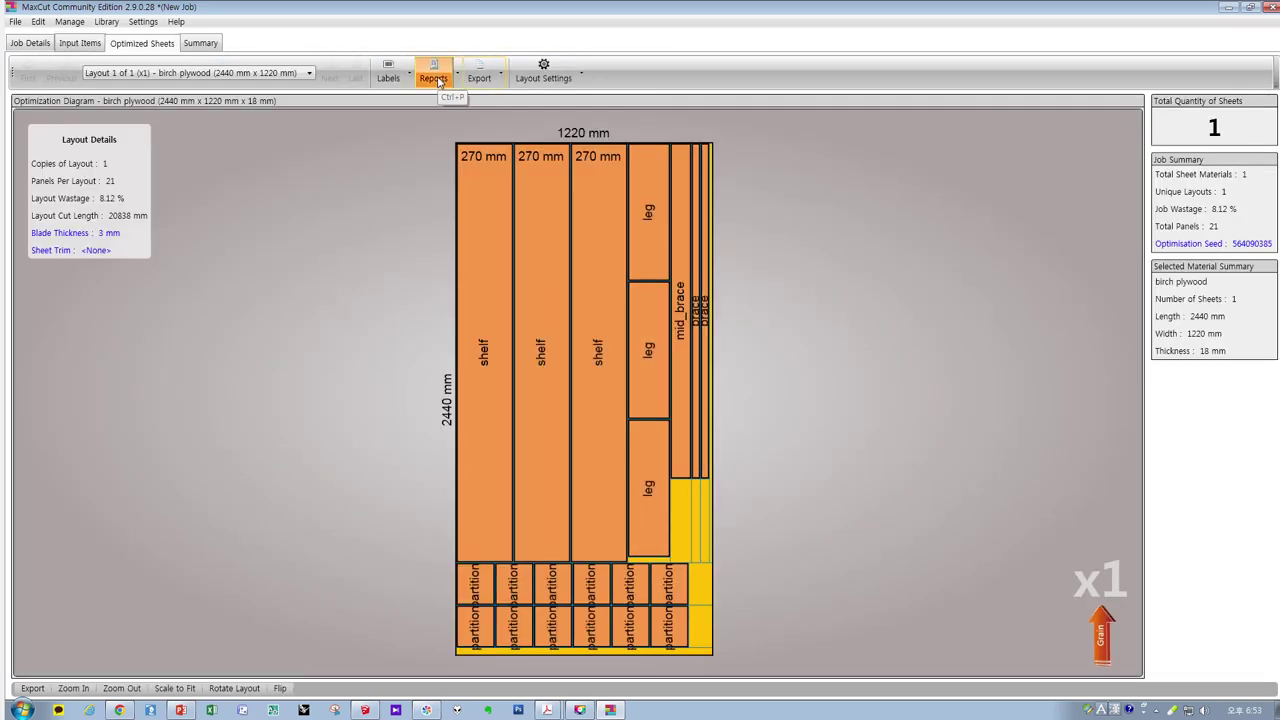
click(433, 70)
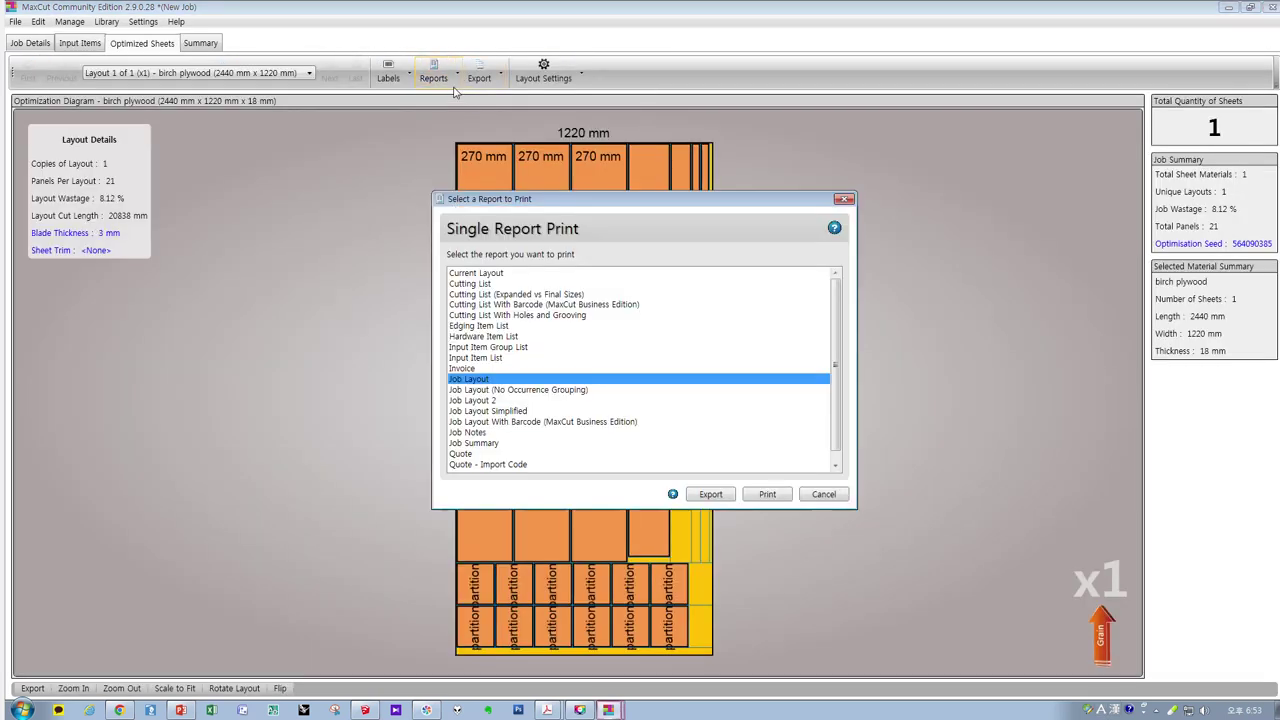
click(767, 494)
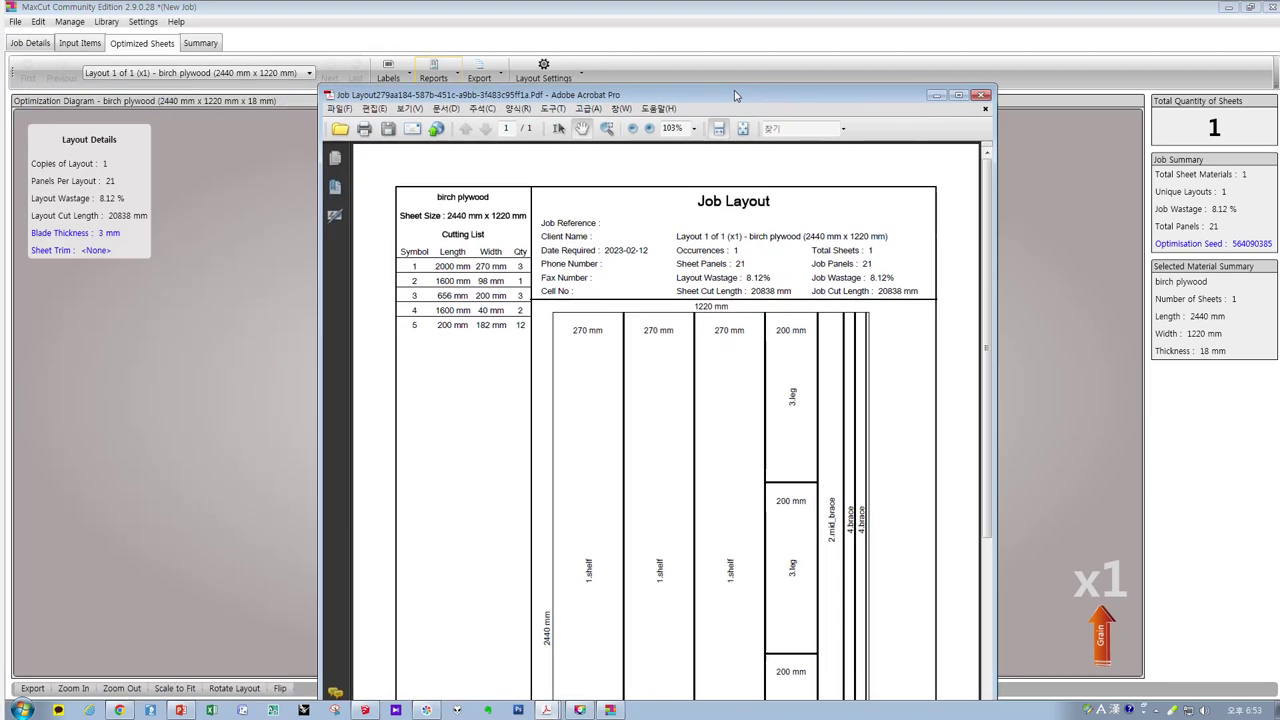
- Review the whole newly generated Job Layout PDF from the cutting list to the partition panels, and close it
drag(735, 95, 753, 94)
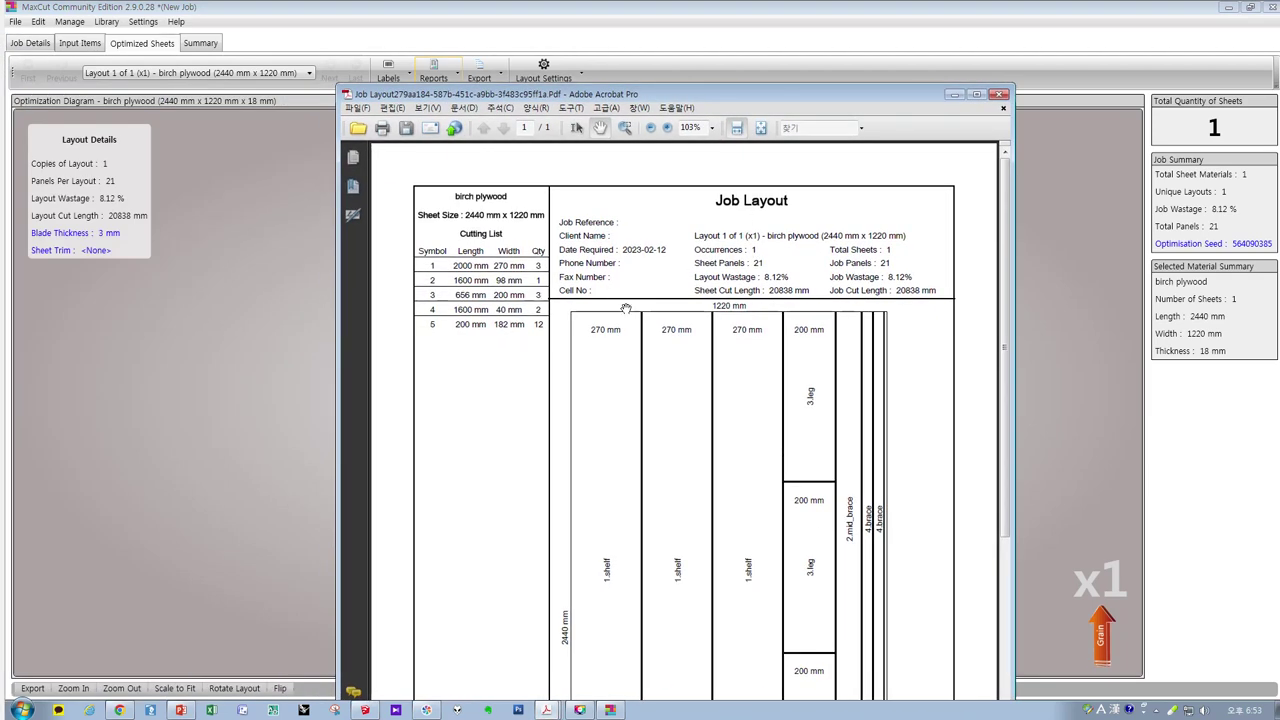
scroll(676, 357, down, 2)
scroll(670, 356, down, 4)
scroll(626, 448, up, 6)
scroll(742, 368, down, 3)
scroll(769, 427, down, 4)
scroll(775, 435, up, 7)
click(1000, 96)
click(752, 447)
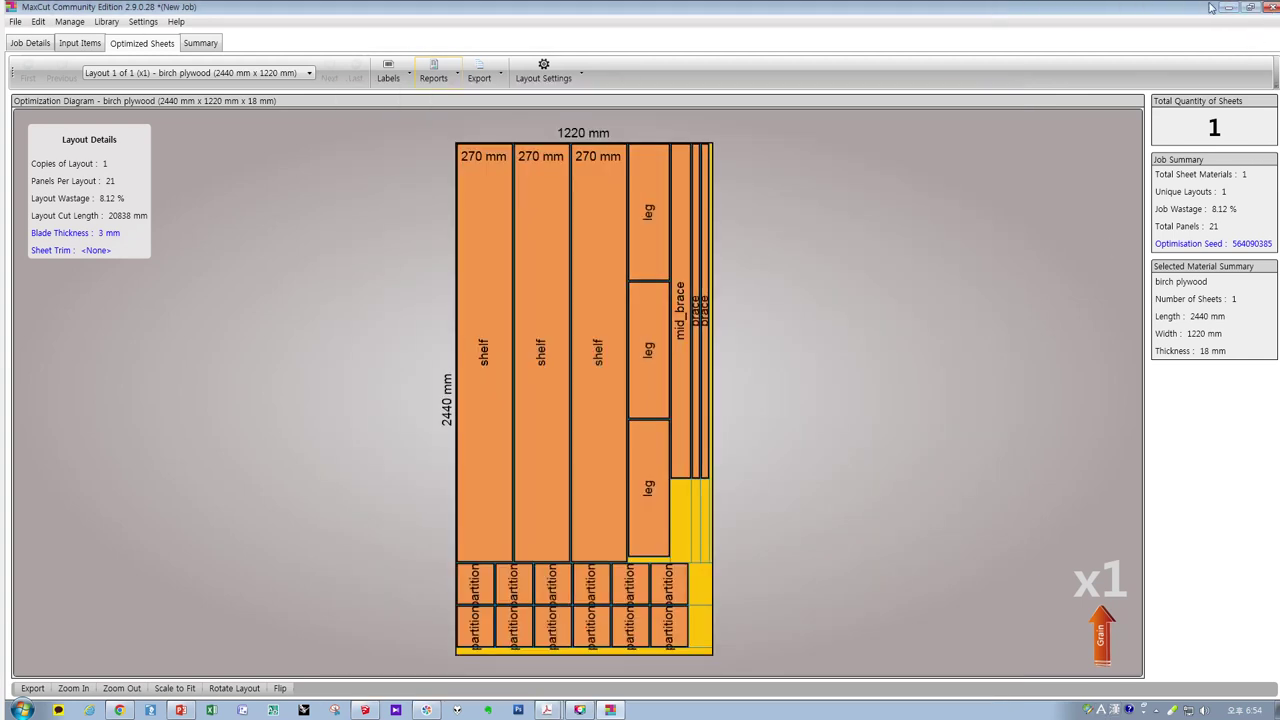
- Switch to Chrome, close the MaxCut download page, search Google for sketchcut in a new tab, and open the SketchCut - Fast cutting site
click(1228, 7)
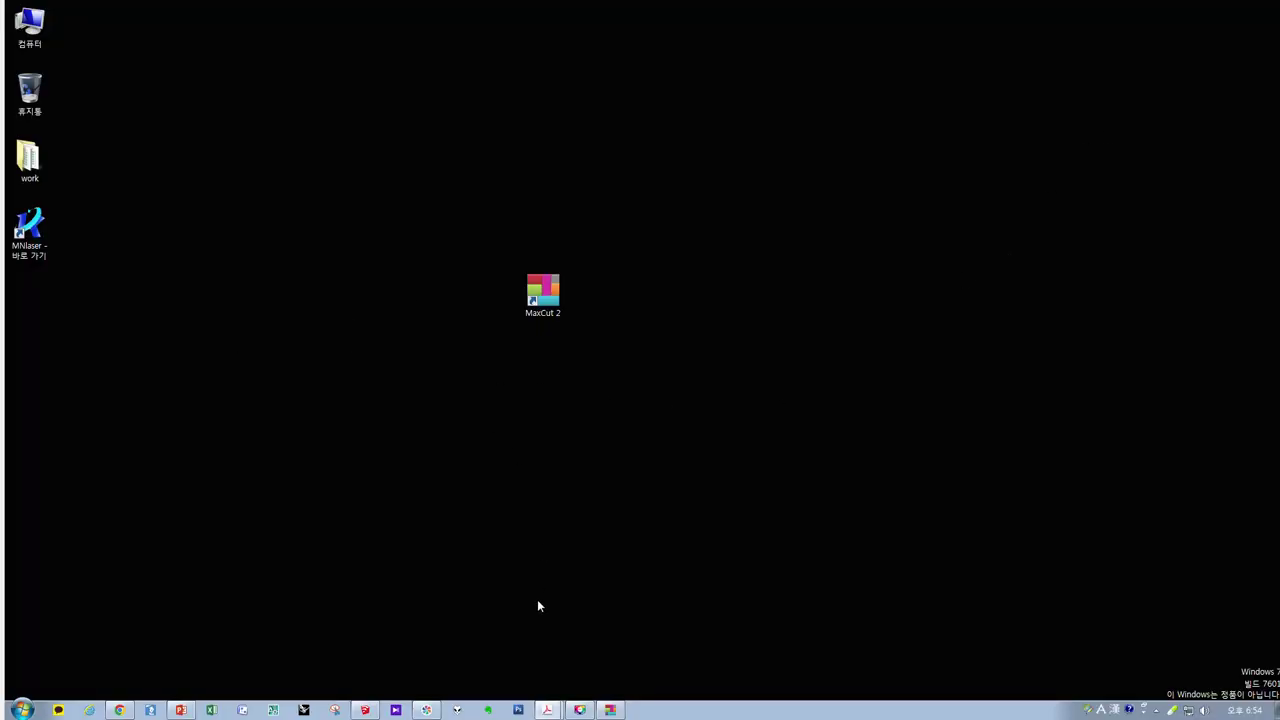
click(120, 710)
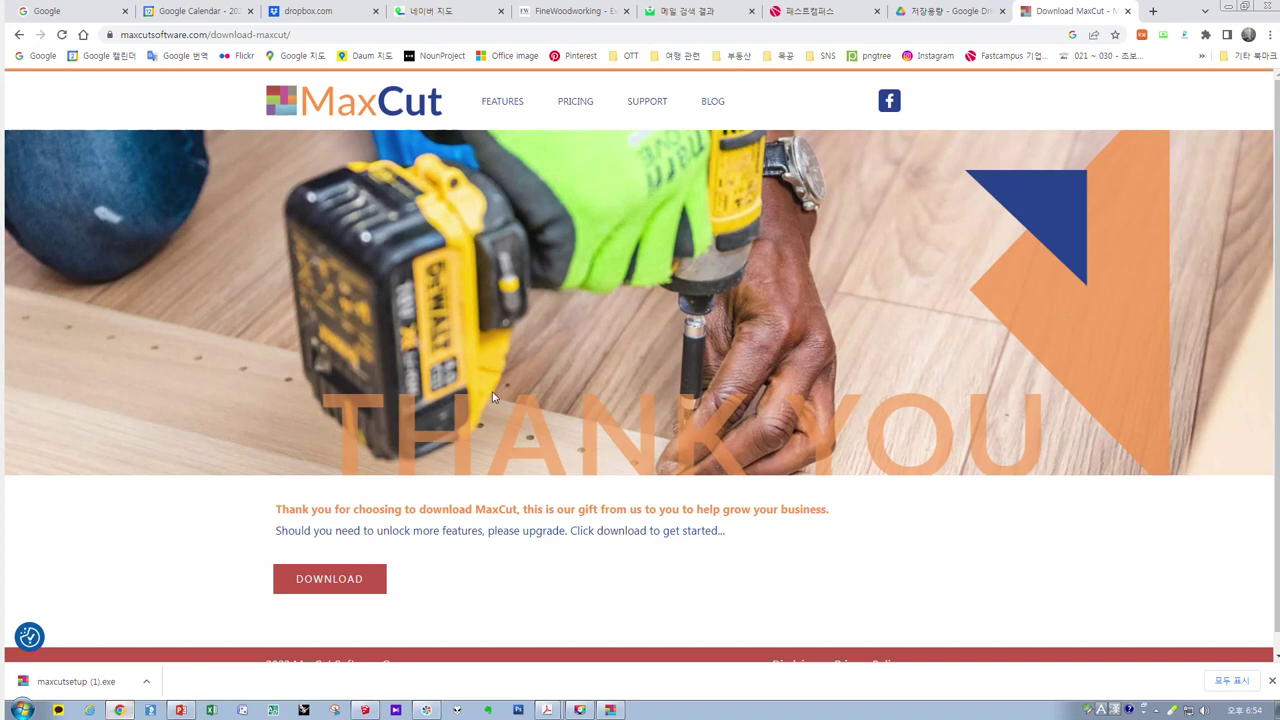
click(1128, 11)
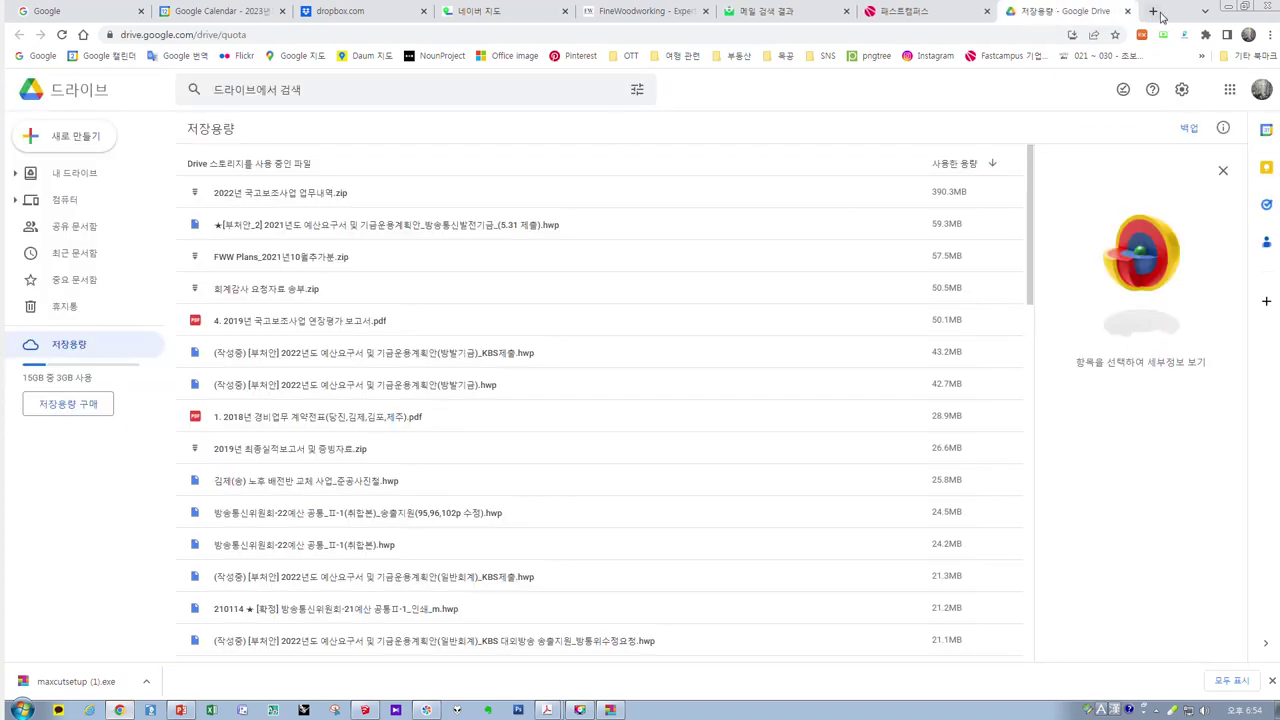
click(1153, 11)
click(593, 284)
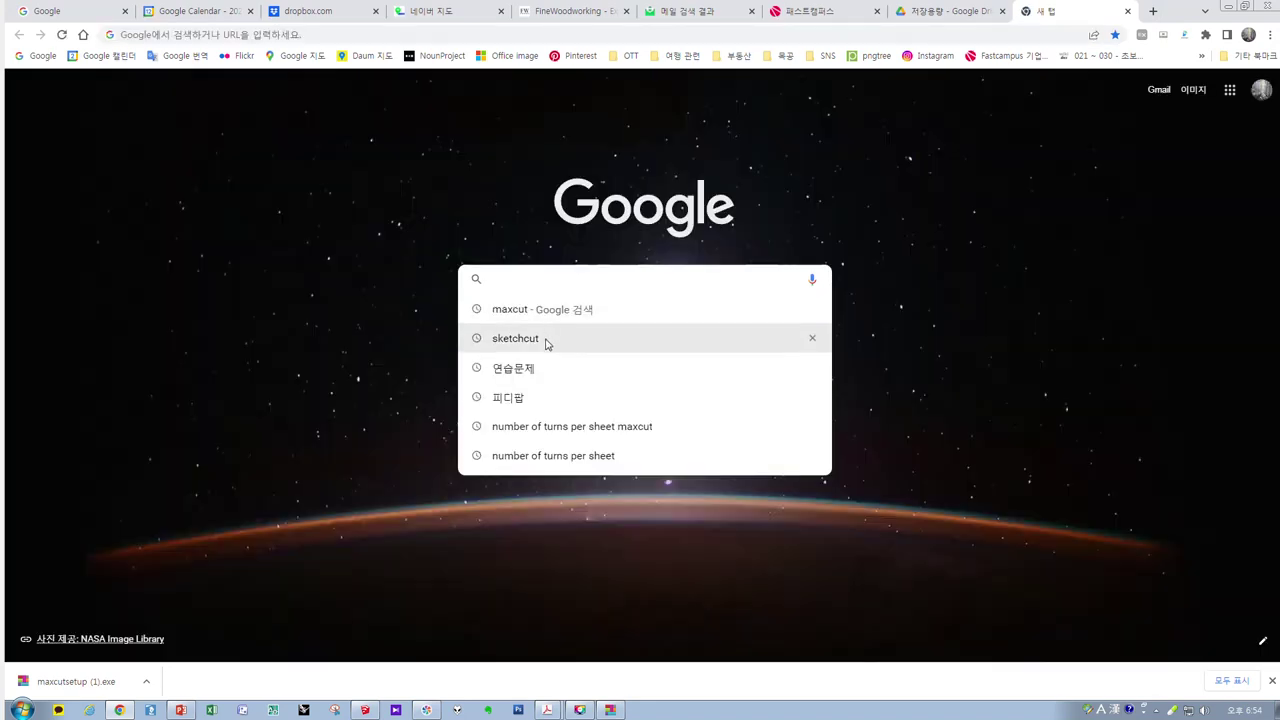
click(547, 339)
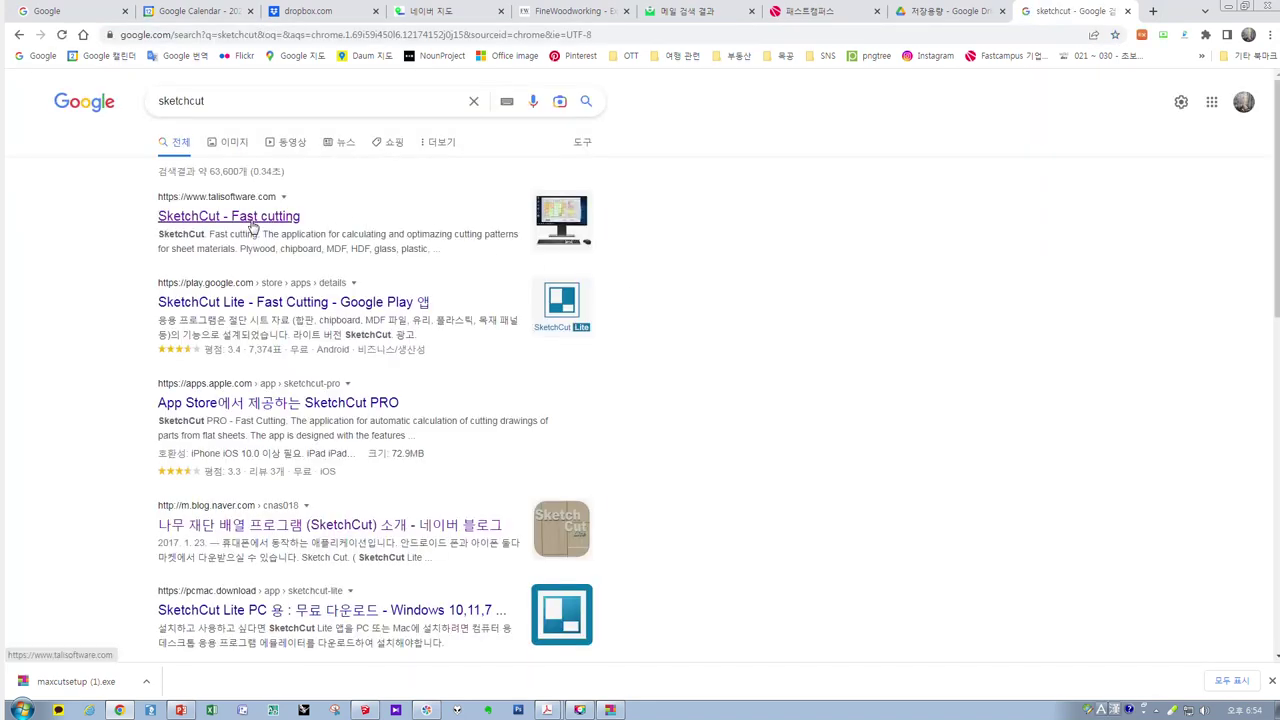
click(255, 218)
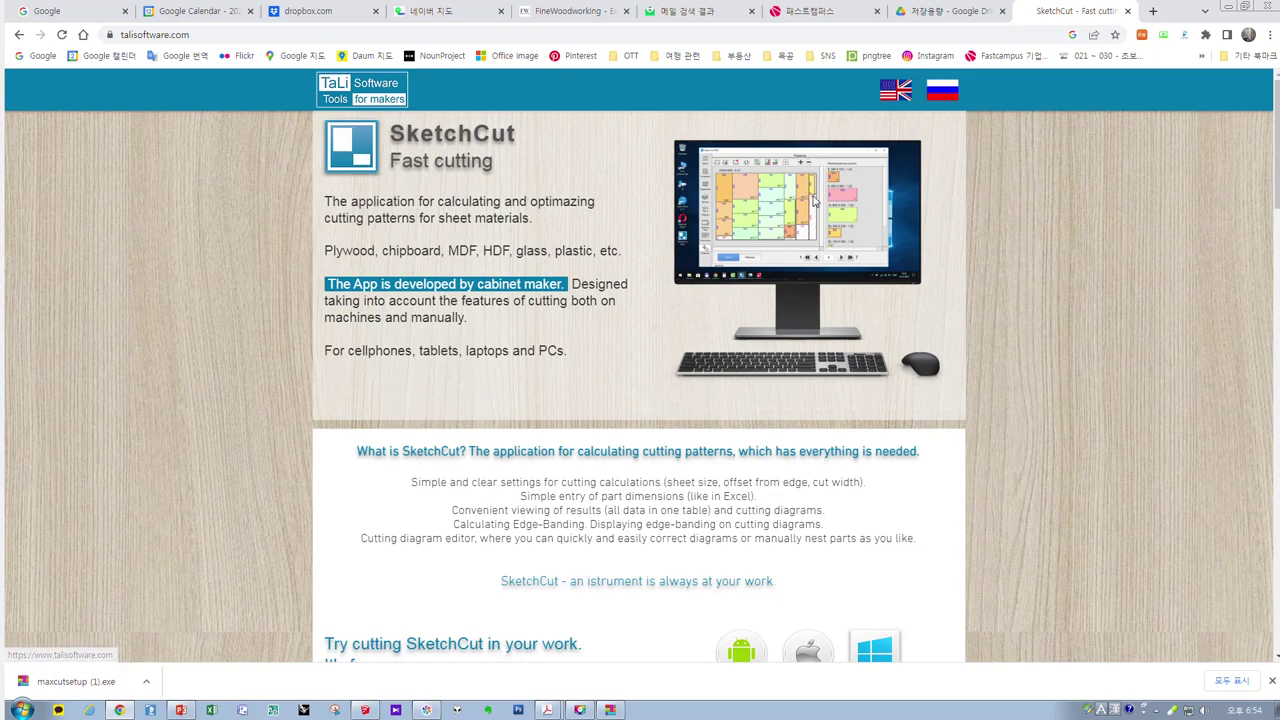
- Look through the available SketchCut versions and download SketchCut Lite 3.8 for Windows
scroll(567, 487, down, 3)
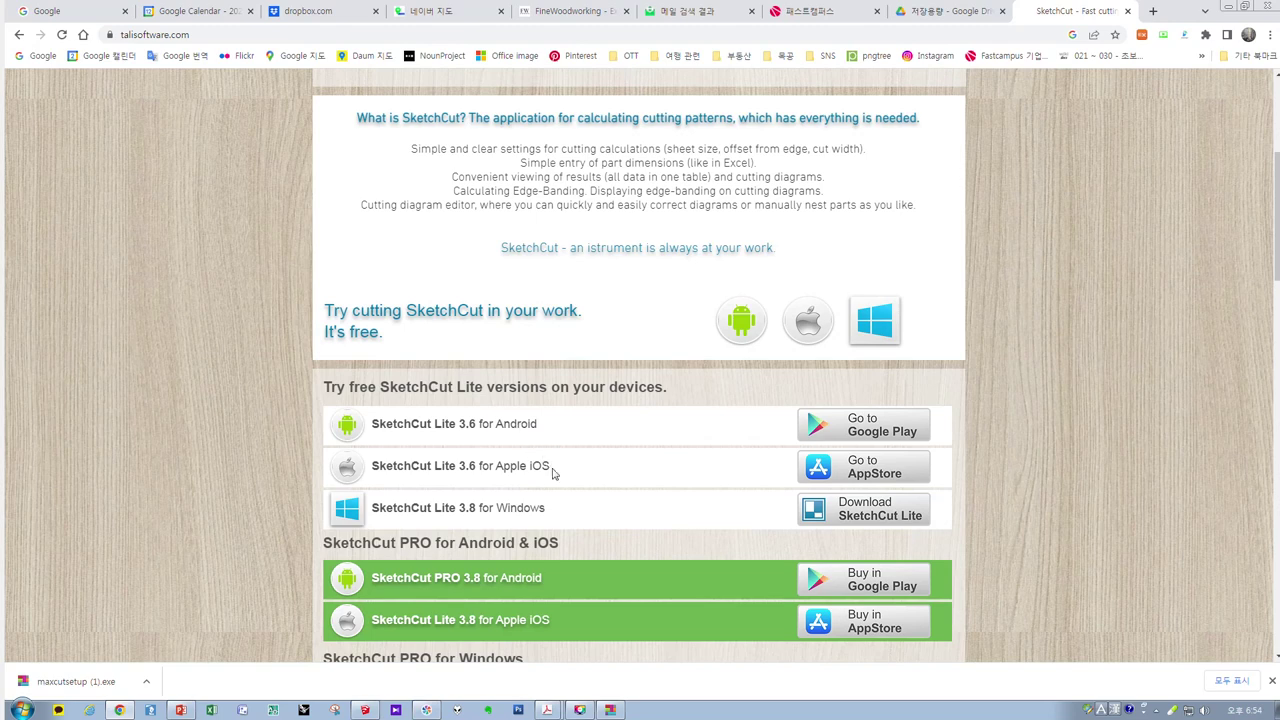
scroll(923, 553, down, 1)
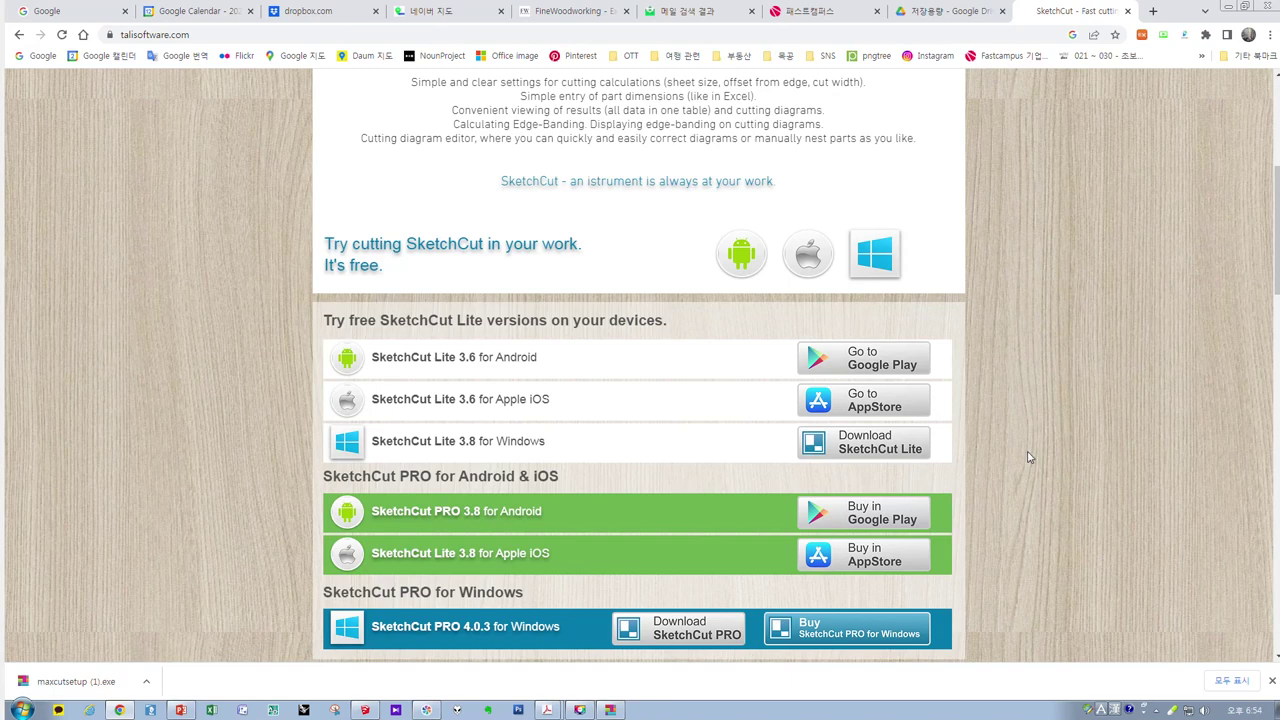
click(1272, 681)
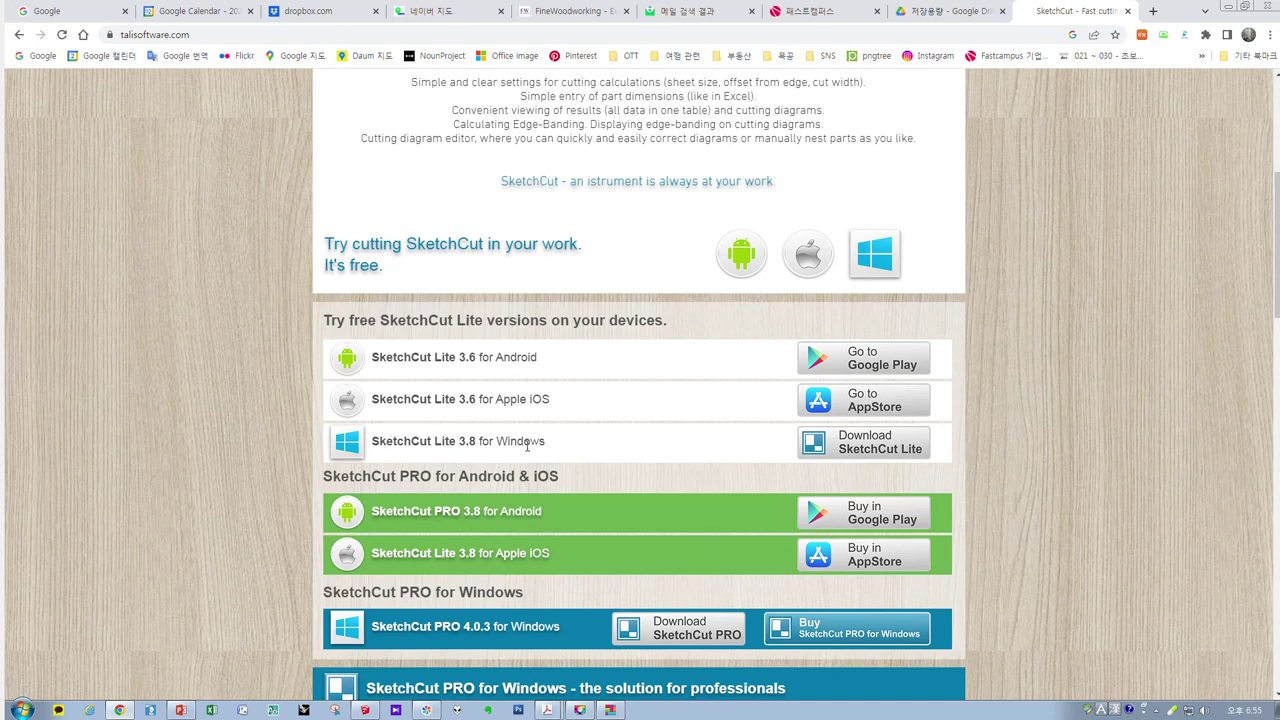
click(903, 451)
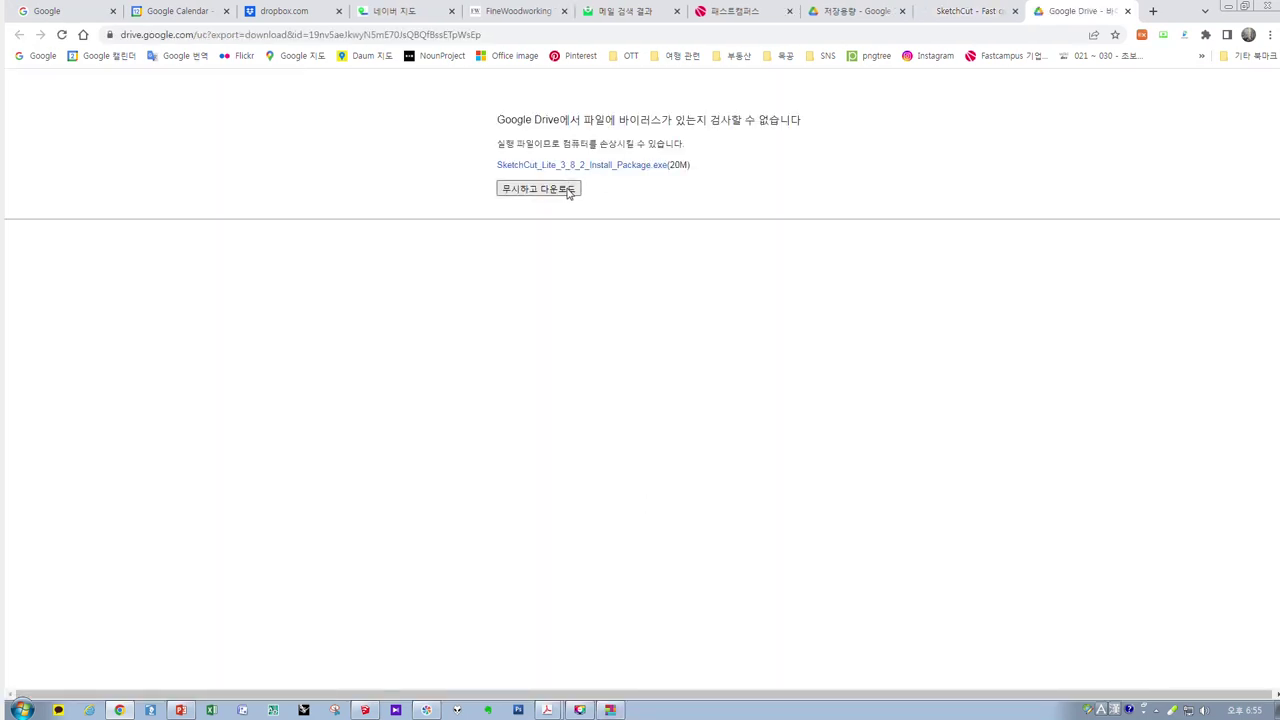
- Install SketchCut Lite from the downloaded package with a desktop shortcut, and start it in demo mode
click(120, 683)
click(690, 367)
click(655, 385)
click(720, 462)
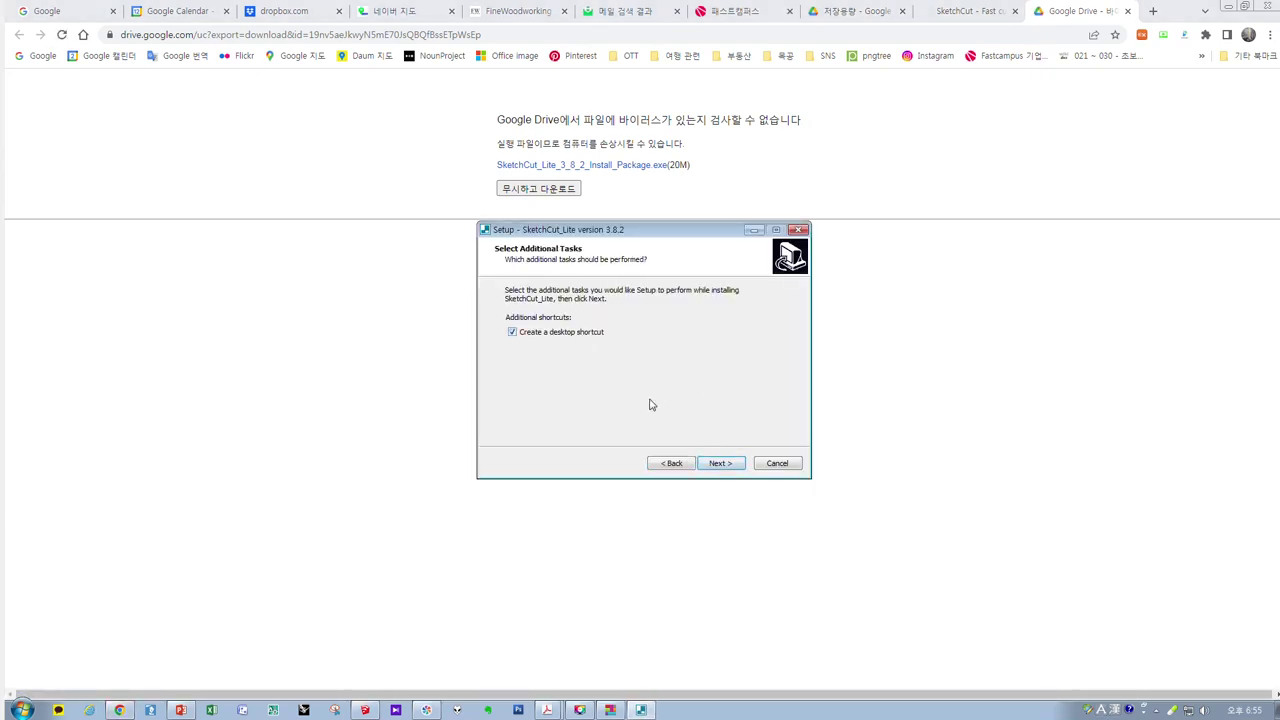
click(716, 463)
click(716, 463)
click(721, 462)
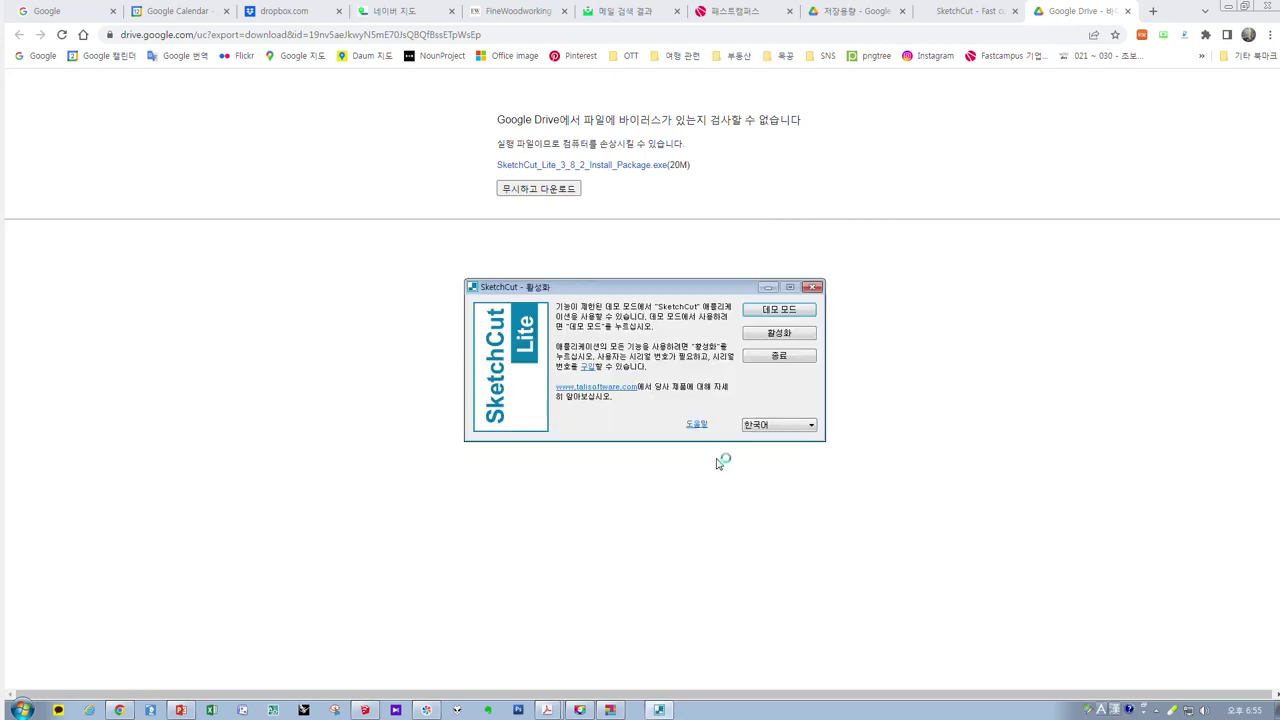
click(777, 310)
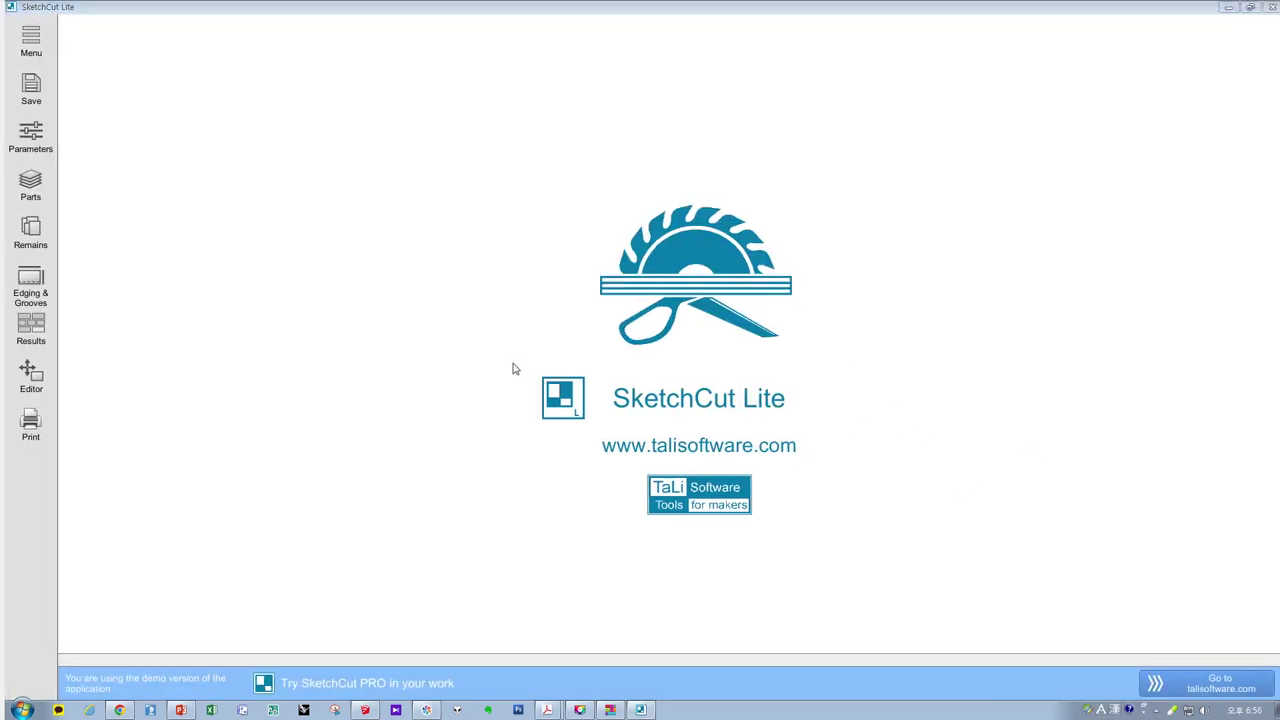
- Confirm Millimeters as the measurement units in SketchCut Lite
click(38, 44)
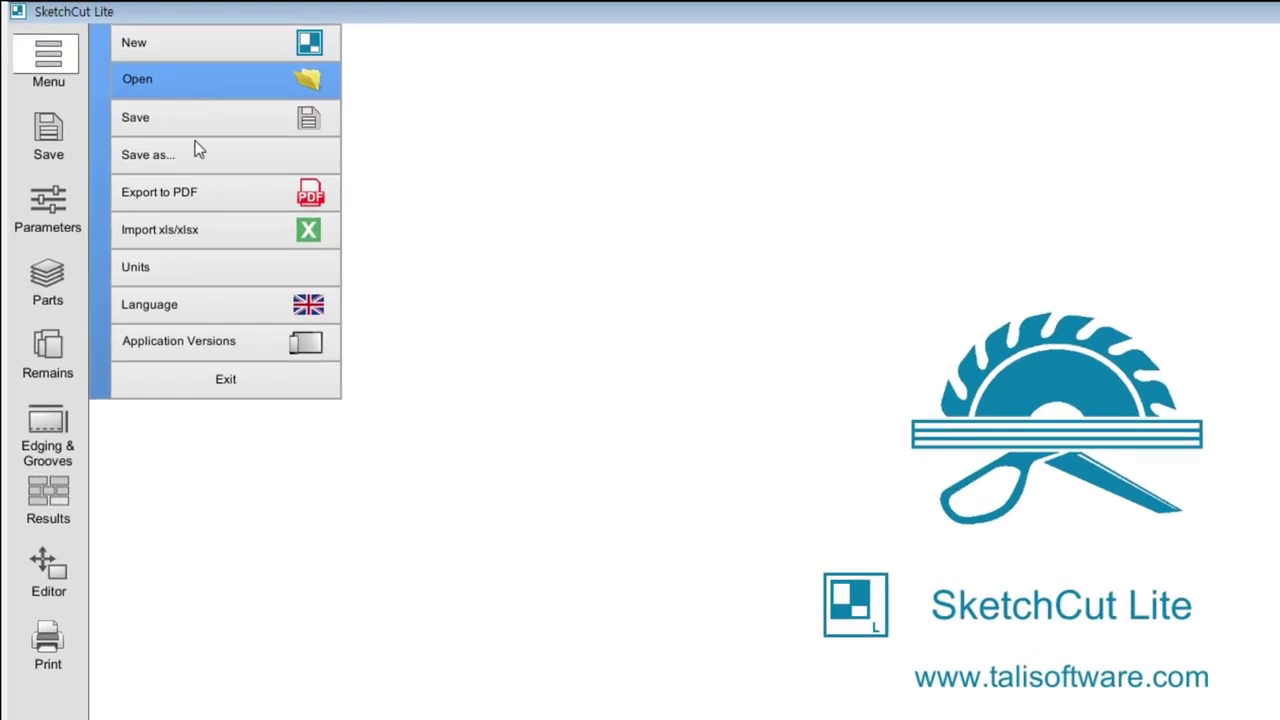
click(243, 270)
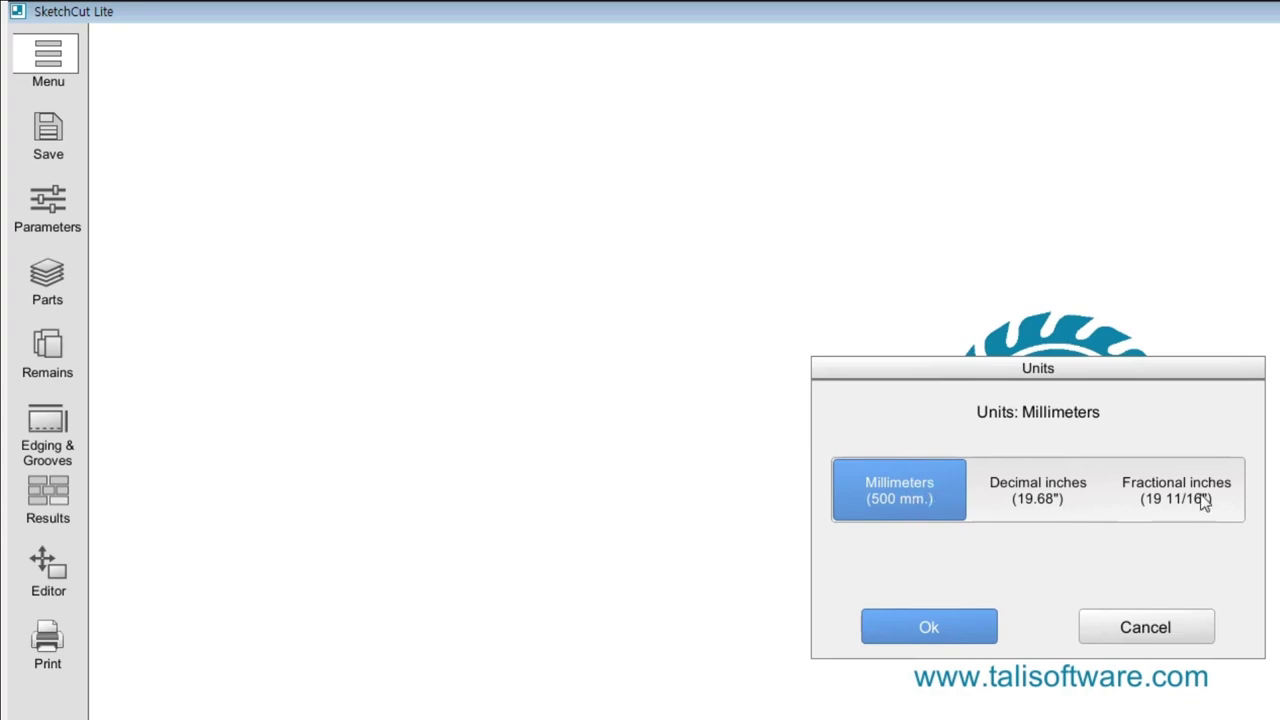
click(936, 628)
click(57, 47)
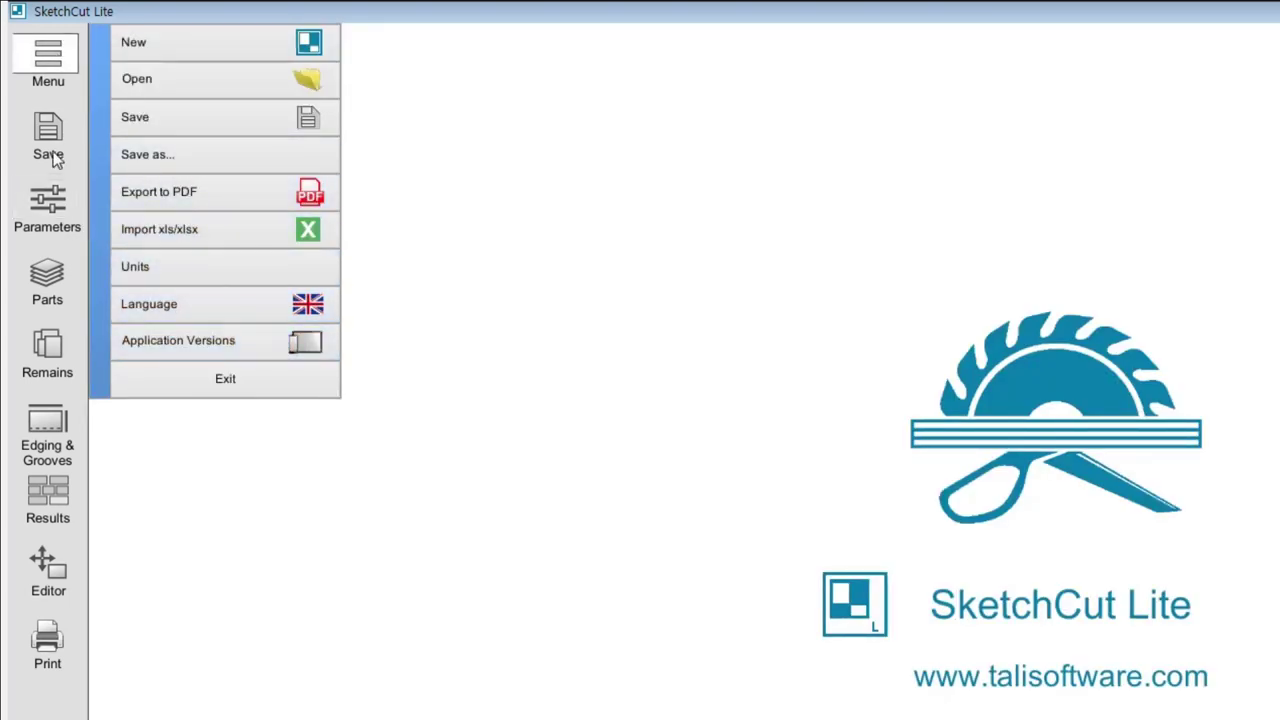
- Set the sheet's offset from the edge to 0 and the cutting method to By Width in the parameters
click(61, 214)
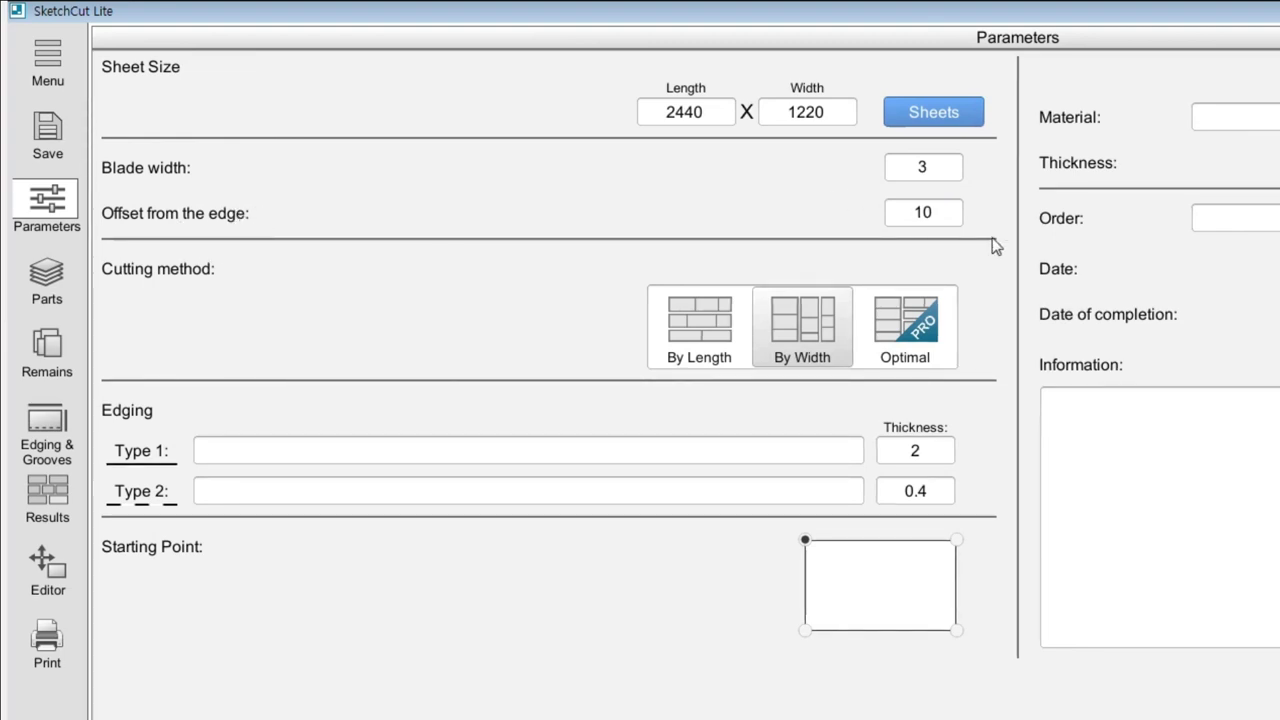
click(940, 215)
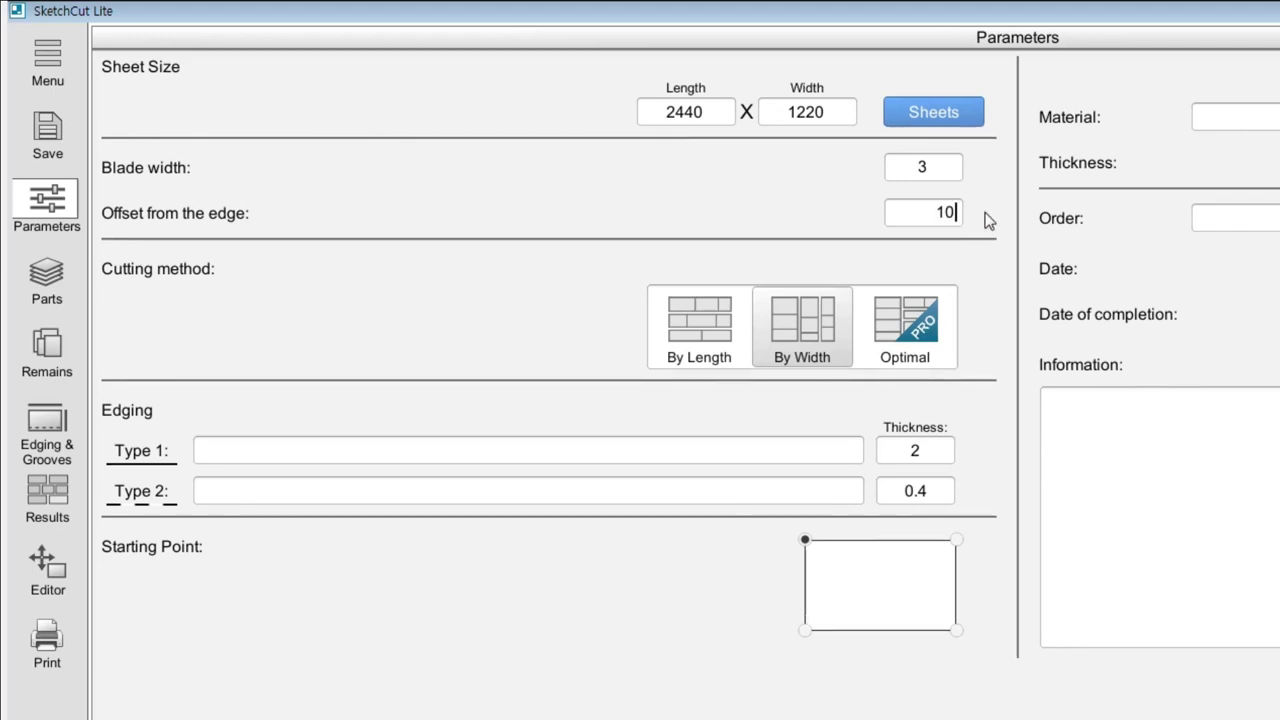
key(BackSpace)
key(BackSpace)
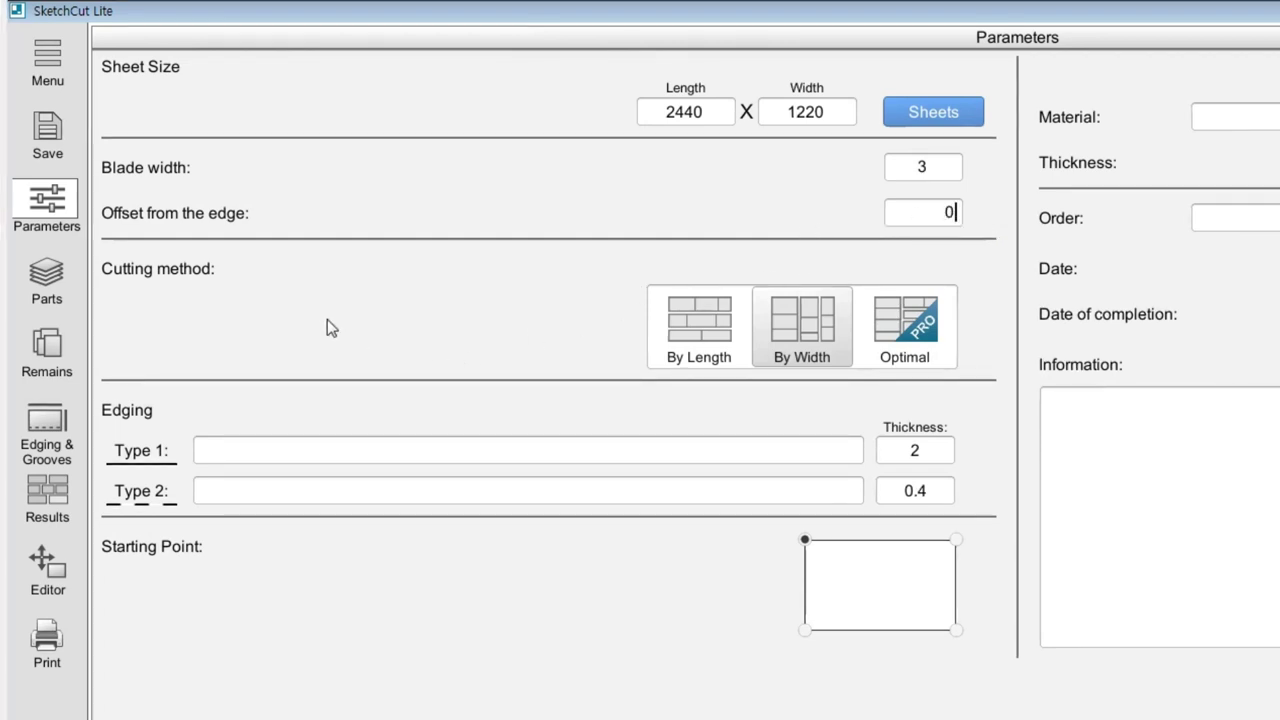
click(724, 342)
click(832, 346)
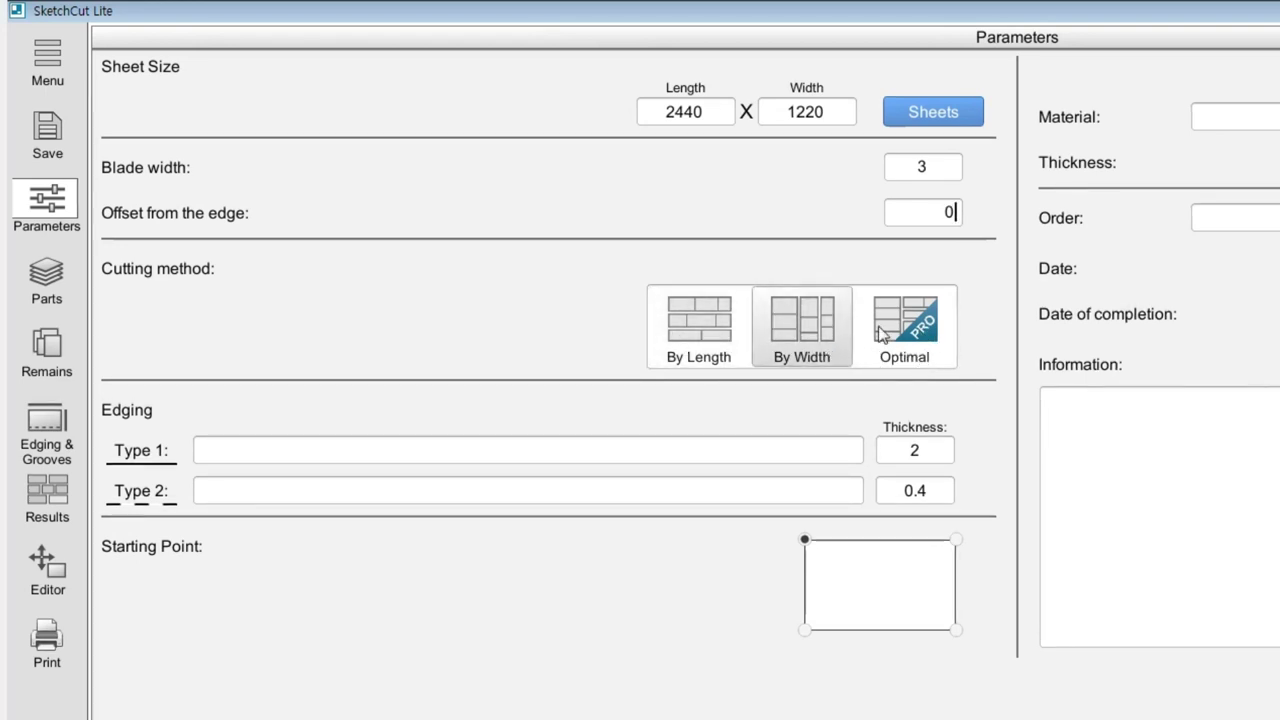
click(699, 340)
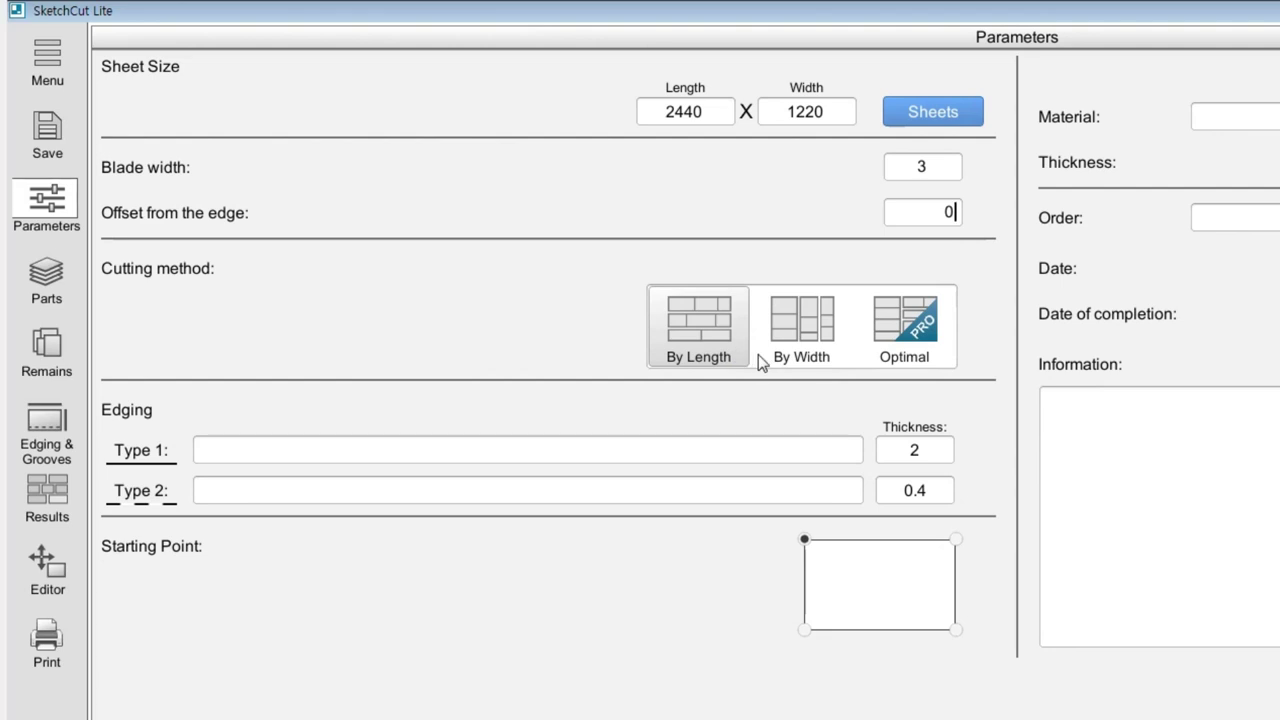
click(792, 336)
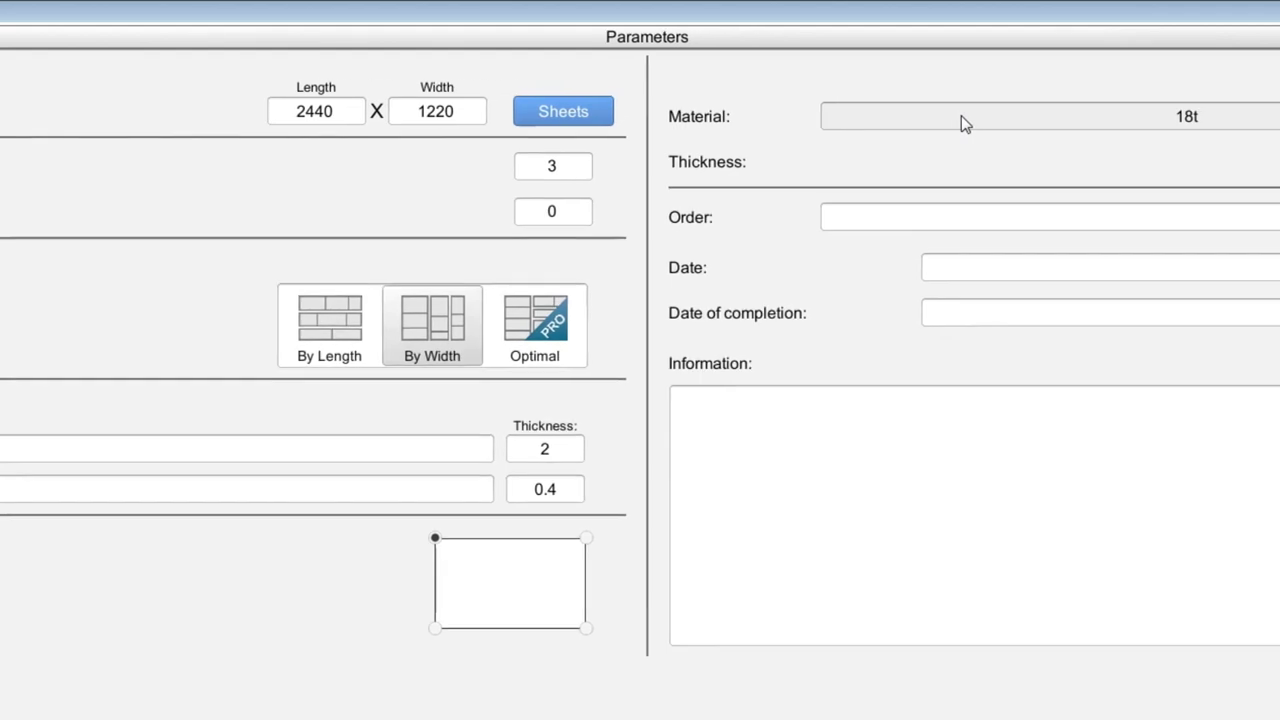
- Enter birch plywood as the material and set its thickness to 18
text(birch pl)
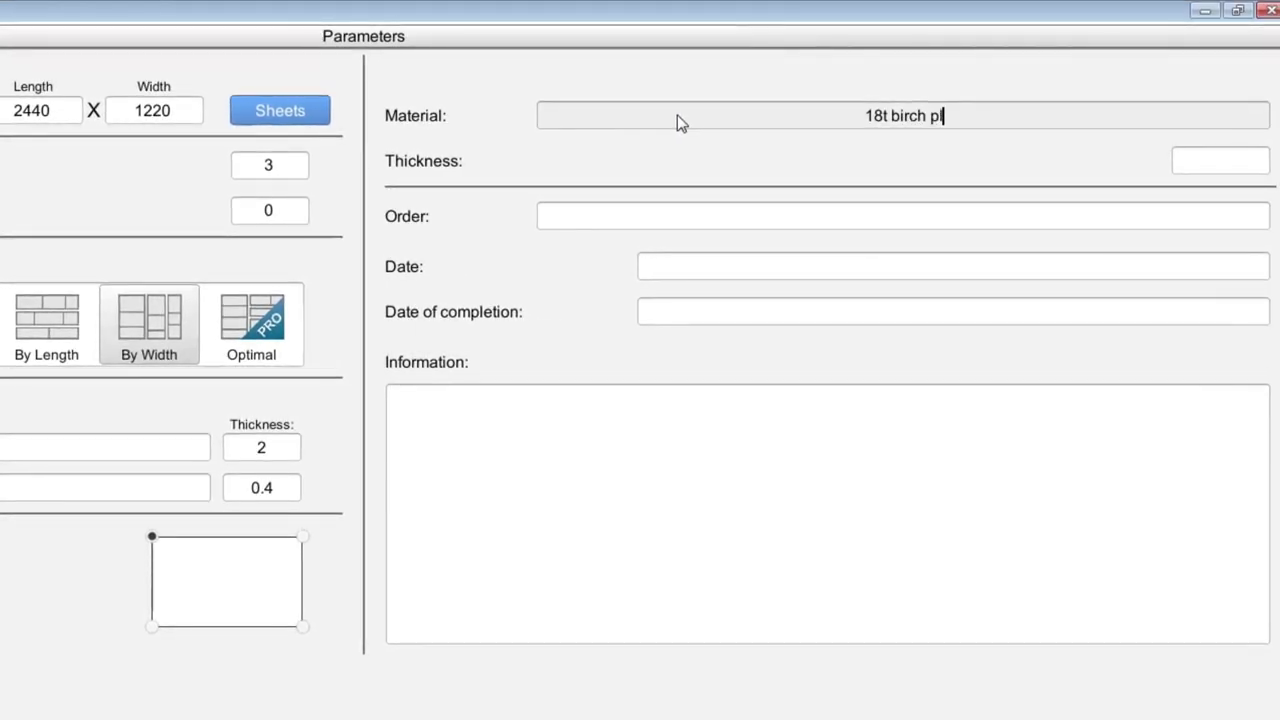
text(ywood)
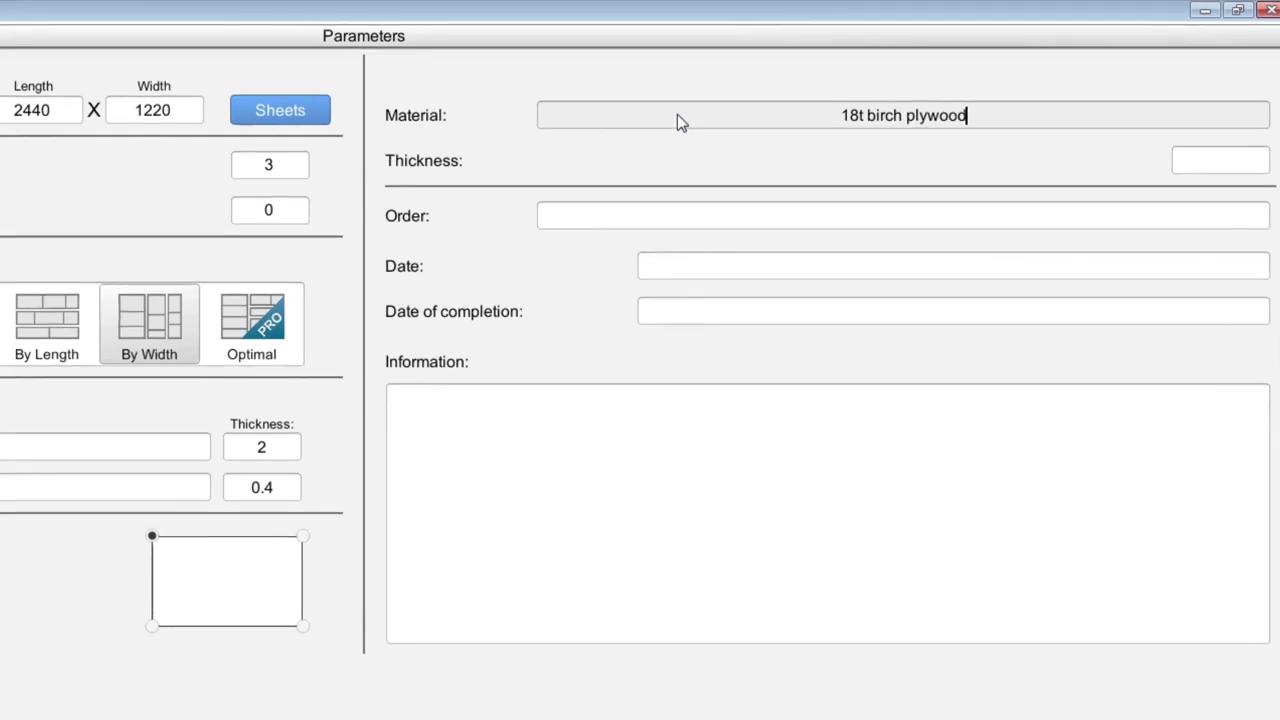
click(1225, 165)
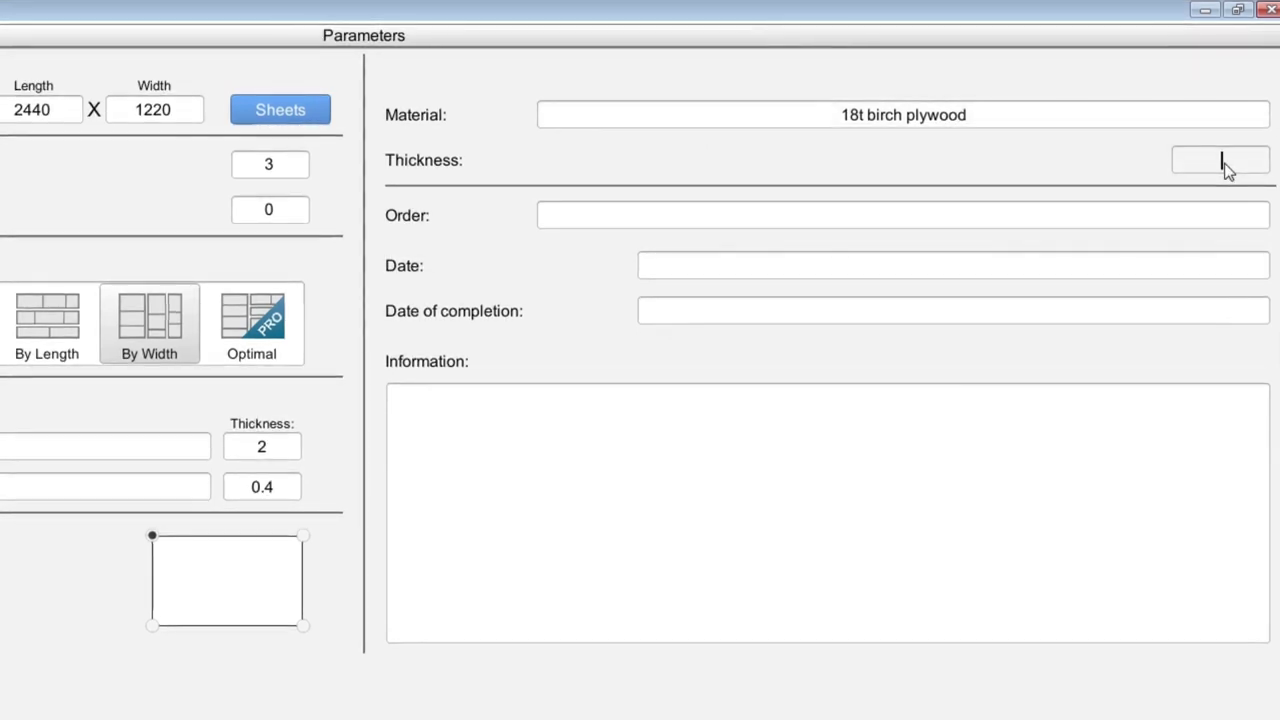
click(872, 118)
click(868, 118)
key(BackSpace)
key(BackSpace)
key(BackSpace)
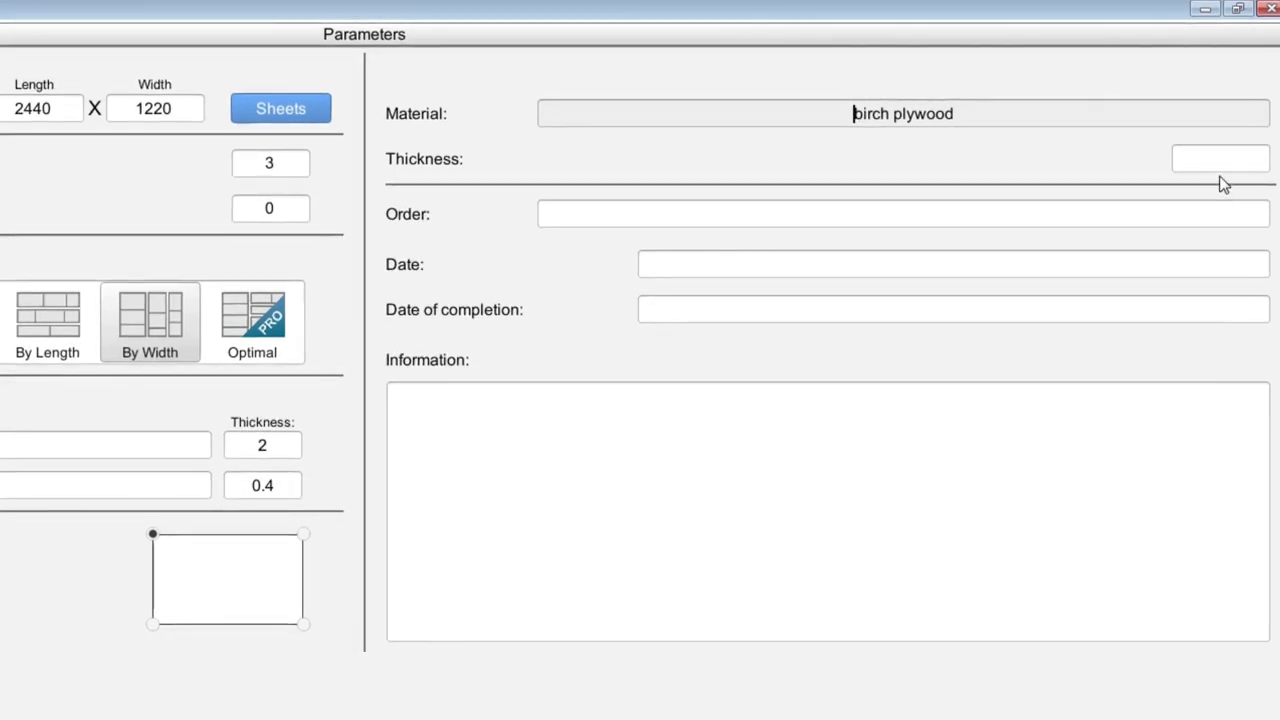
click(1222, 162)
text(18)
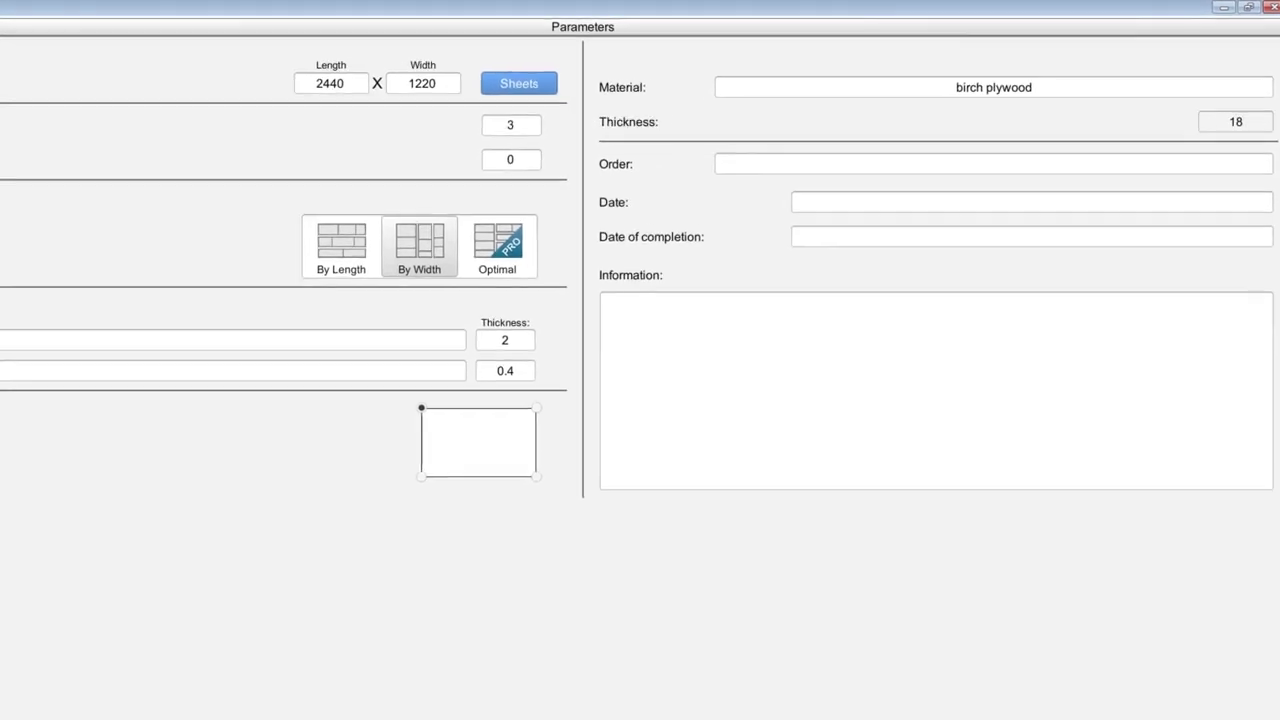
- Add a part named brace to the parts list with length 1600, width 40 and amount 2
click(31, 190)
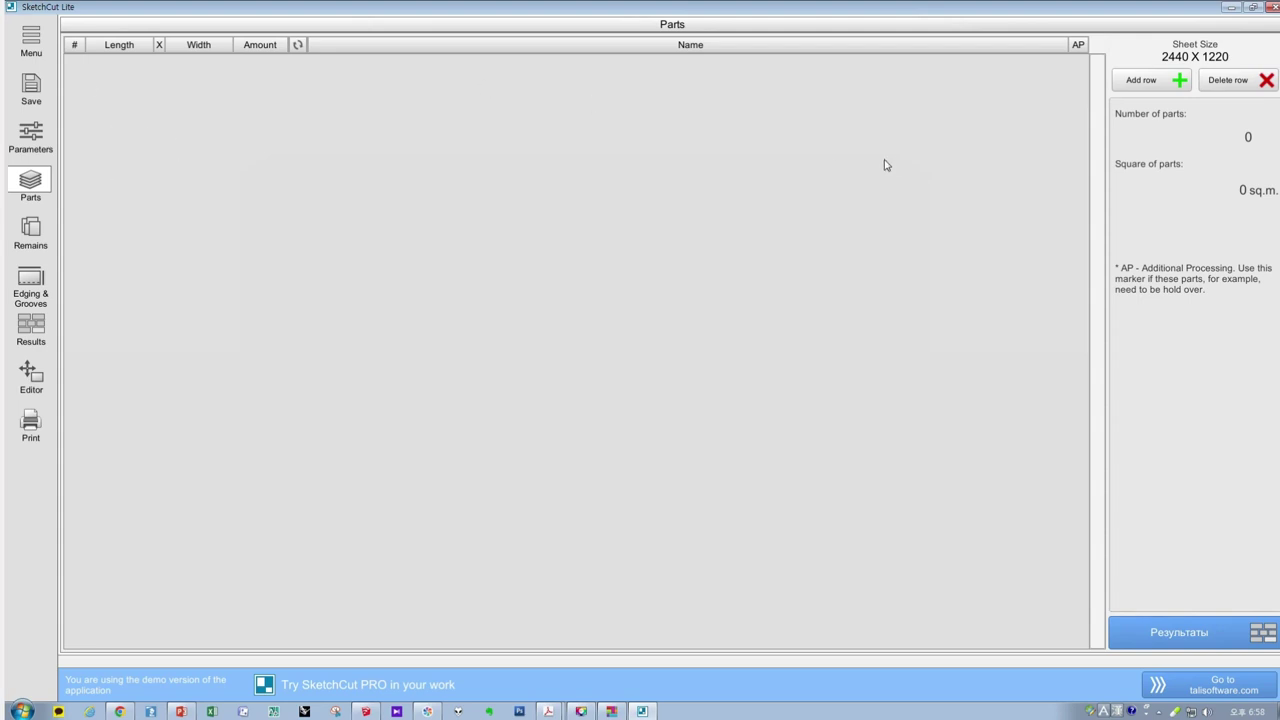
click(1148, 82)
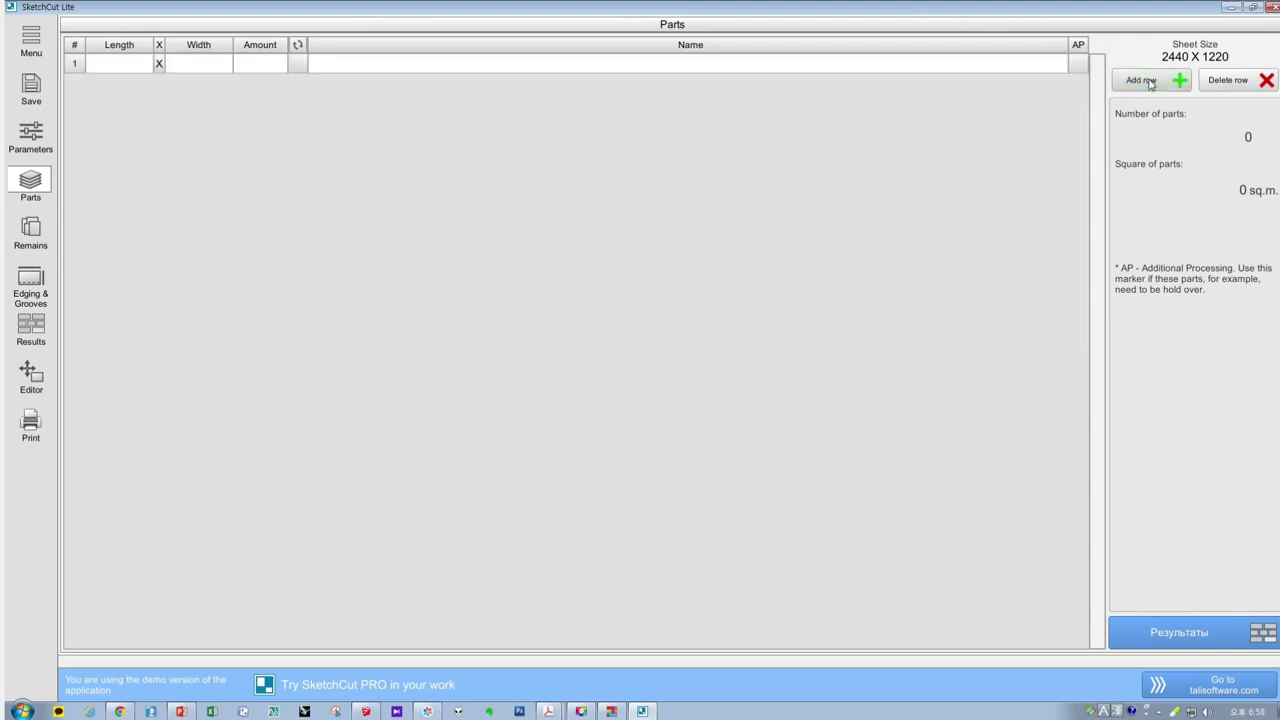
click(117, 65)
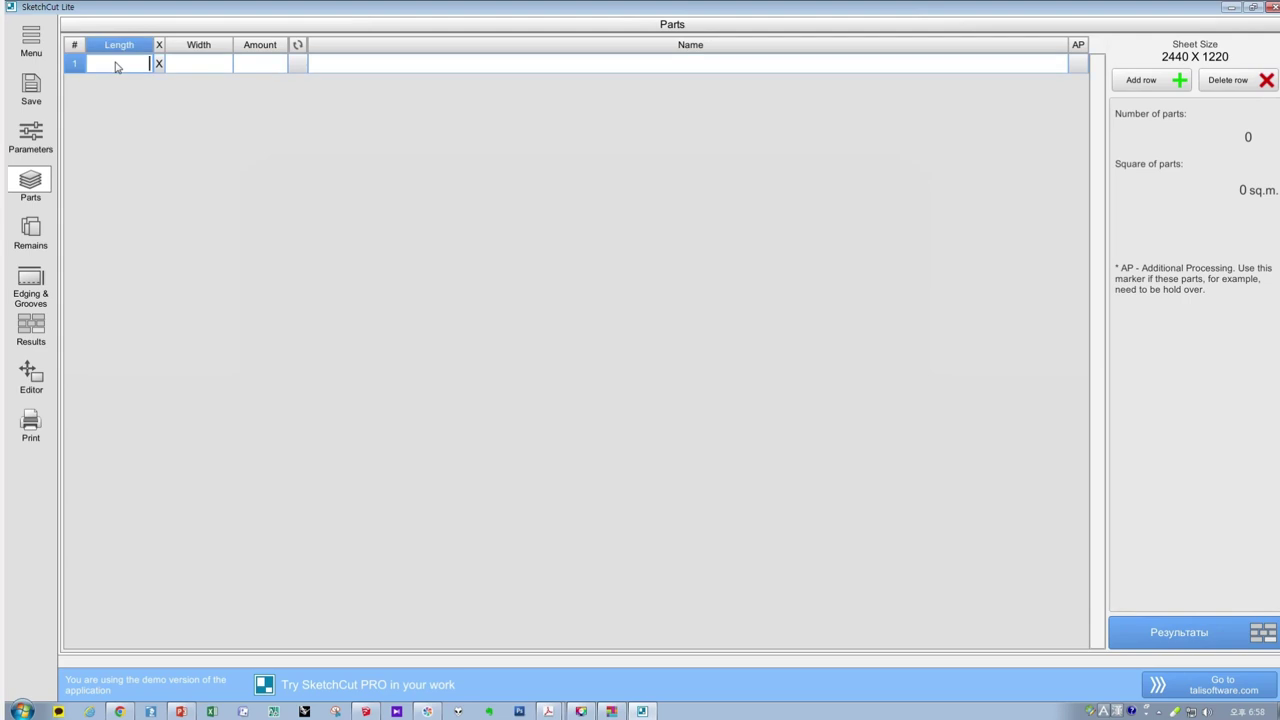
text(1600)
key(Tab)
text(4)
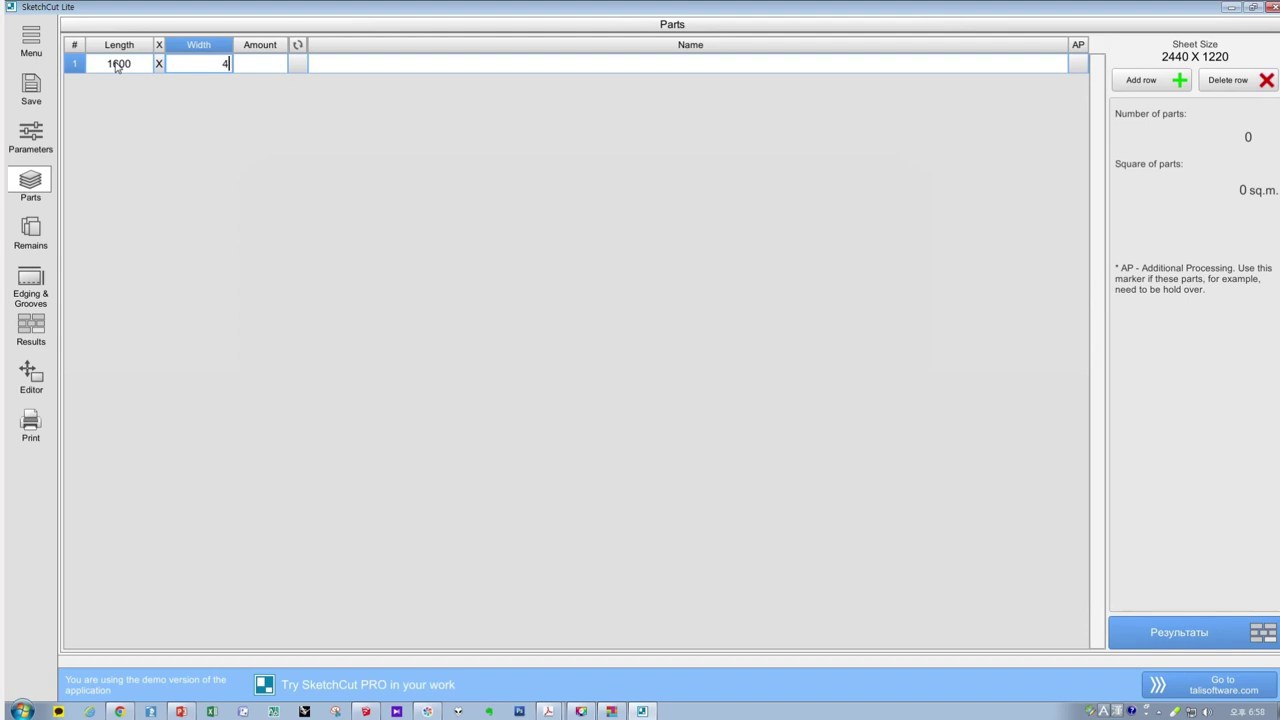
text(0)
key(Tab)
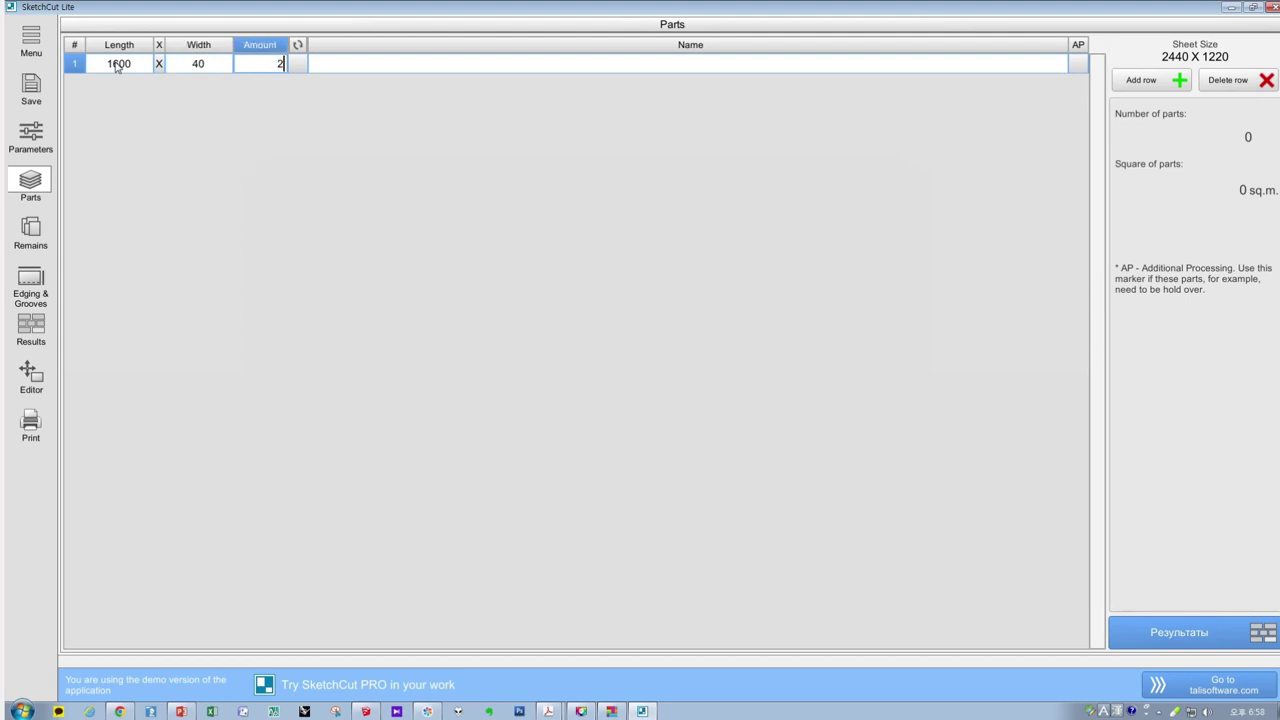
text(2)
key(Tab)
text(brace)
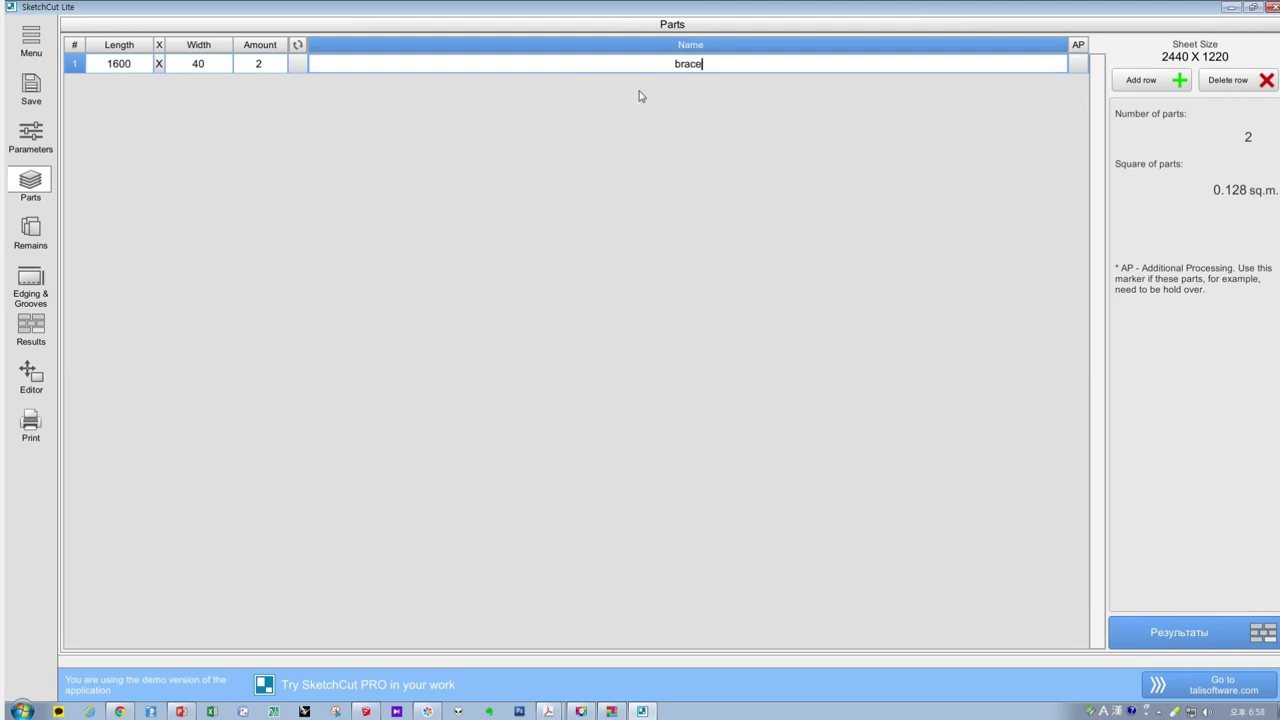
- Add a part named leg to the parts list with length 656, width 200 and amount 3
click(1176, 83)
click(124, 70)
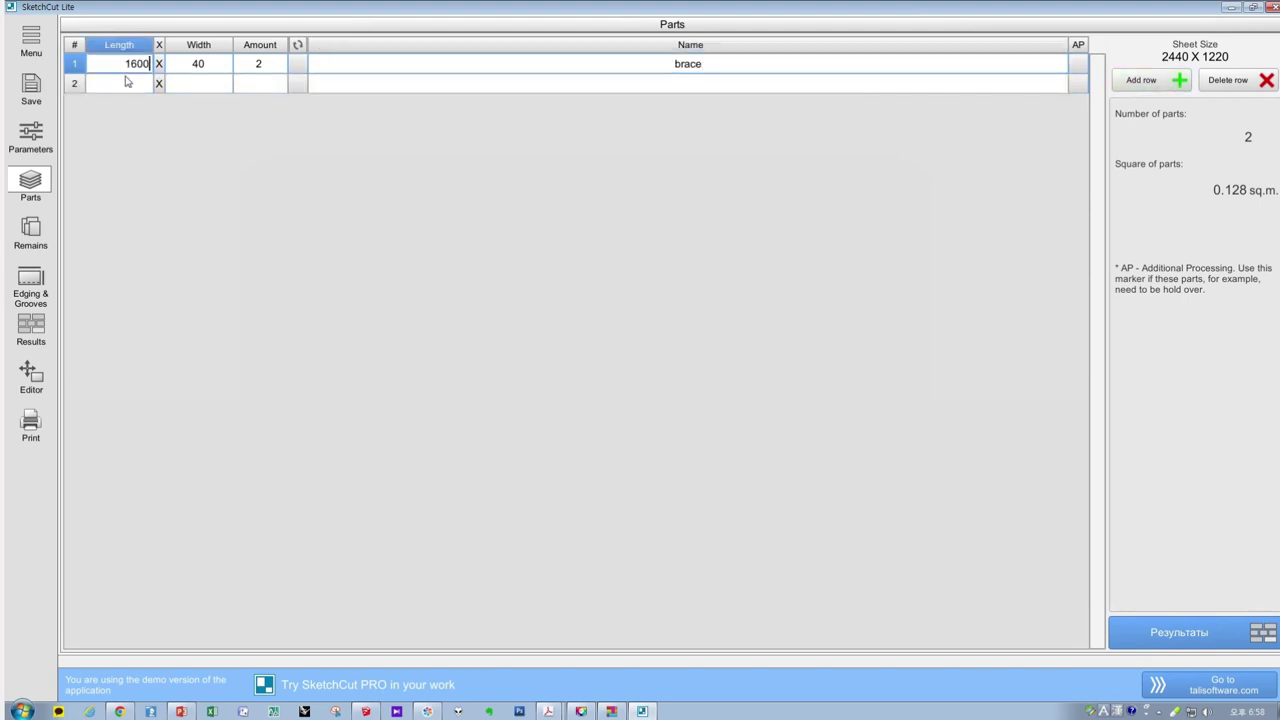
click(128, 86)
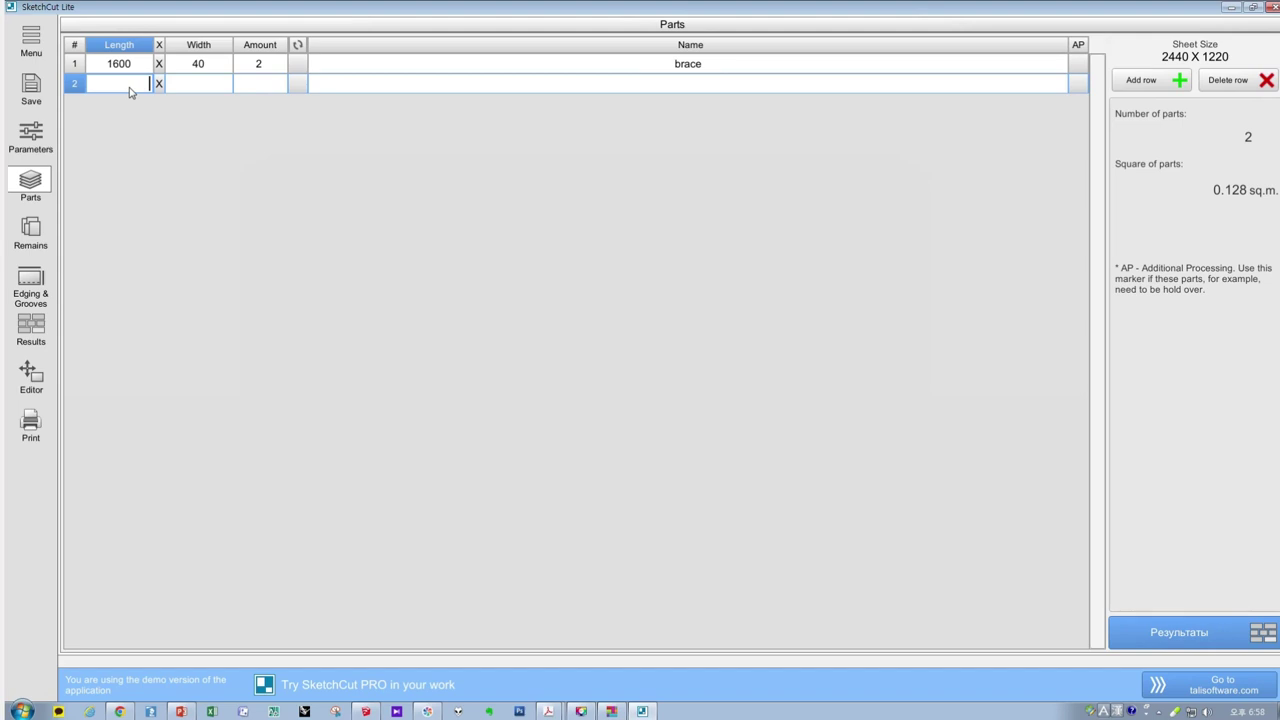
text(656)
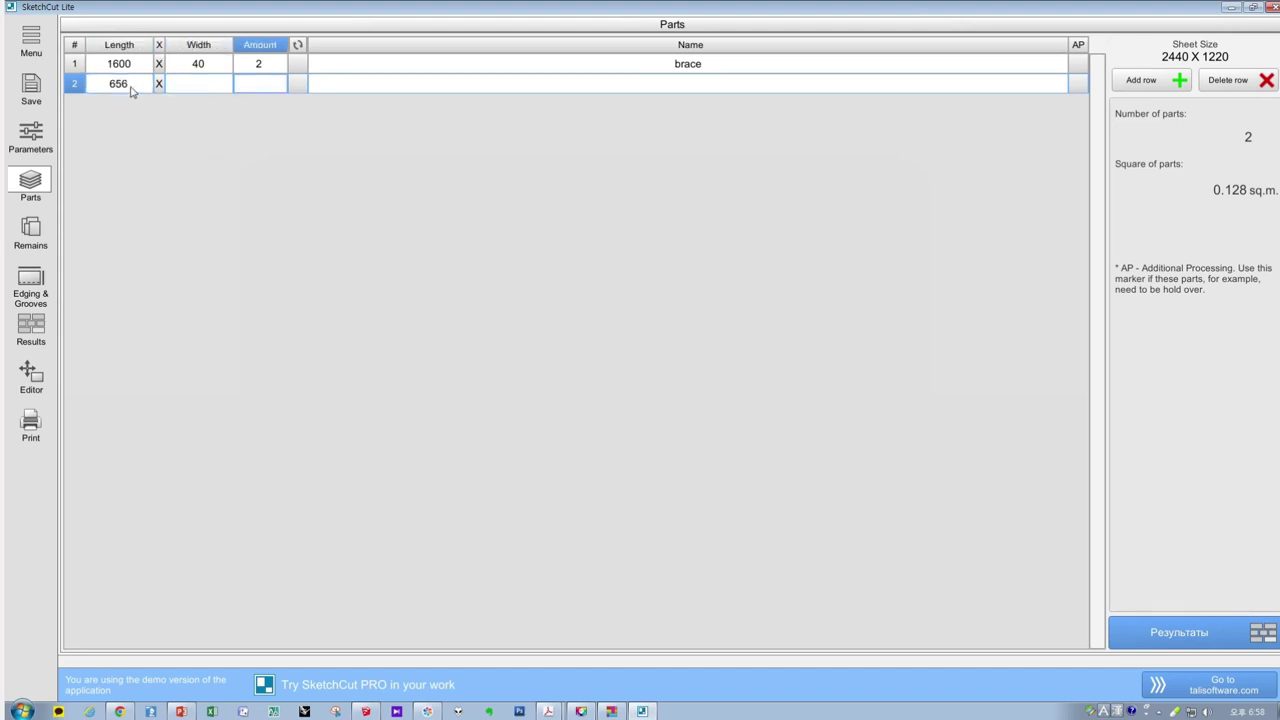
click(185, 94)
text(200)
key(Tab)
text(2)
key(BackSpace)
text(3)
key(Tab)
text(leg)
key(Tab)
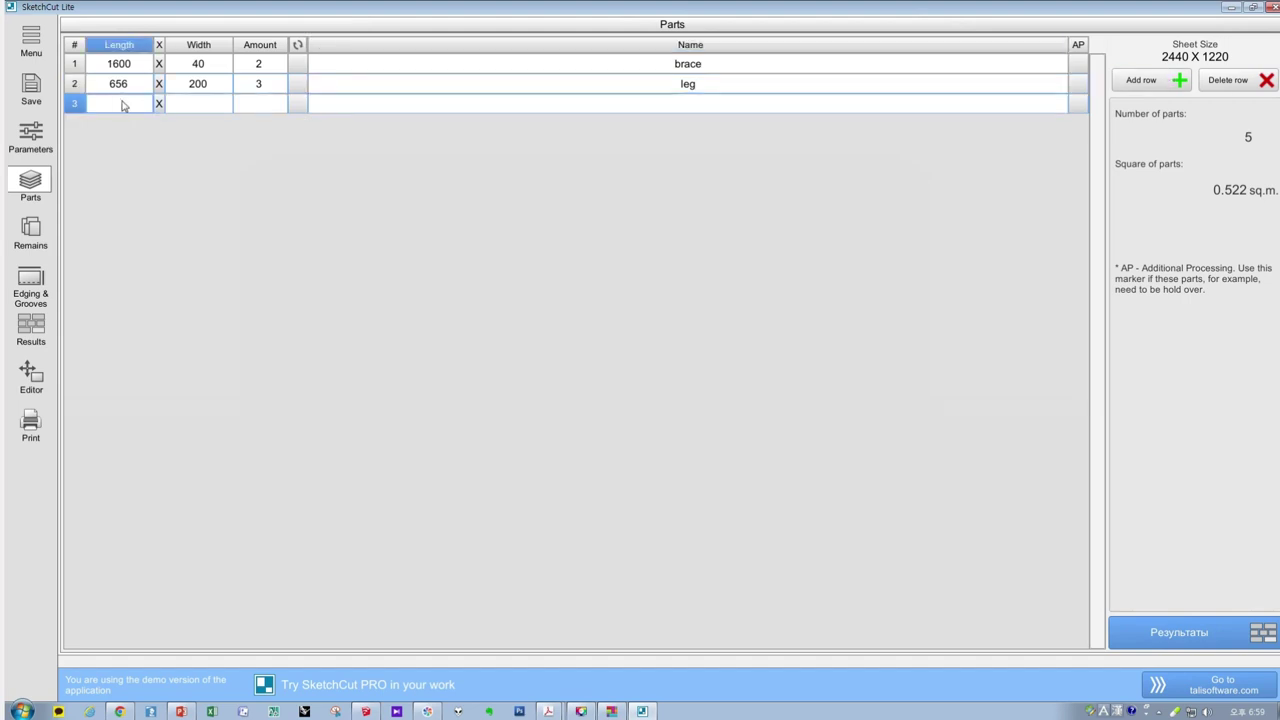
- Add a part named mid_brace with length 1600, width 98 and amount 1
text(1600)
key(Tab)
text(98)
key(Tab)
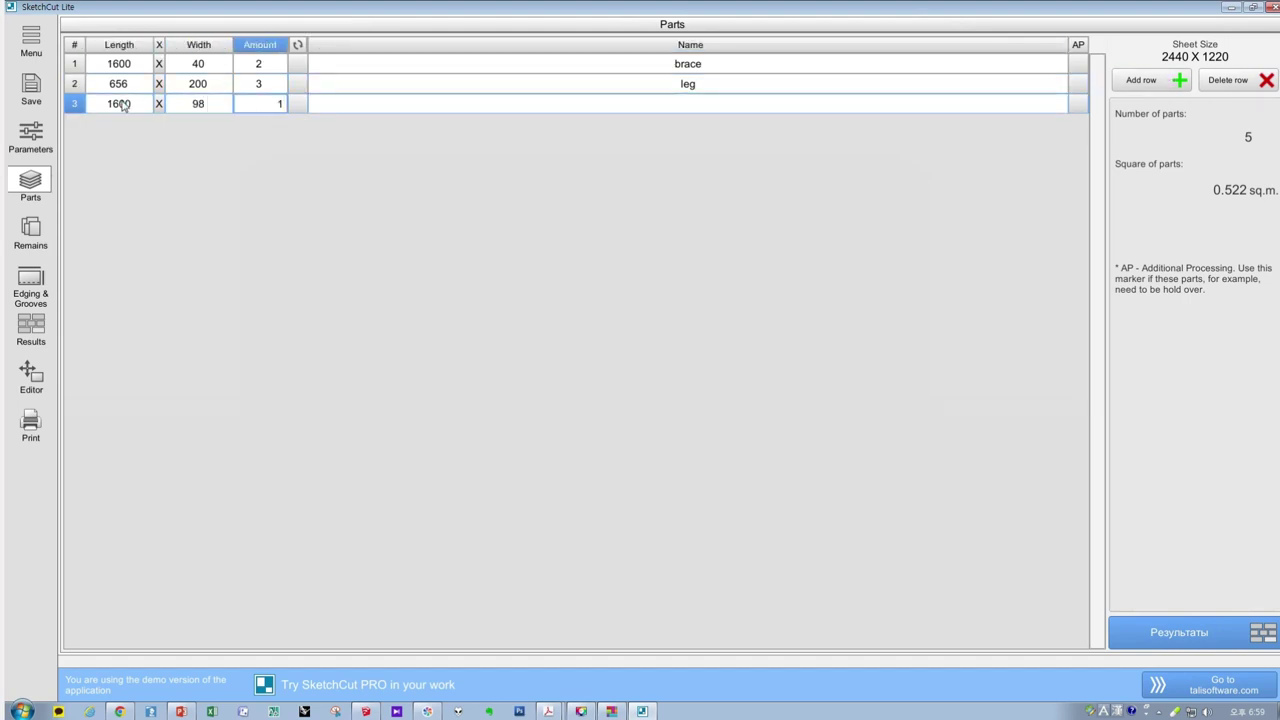
text(1)
key(Tab)
text(mid_brace)
key(Tab)
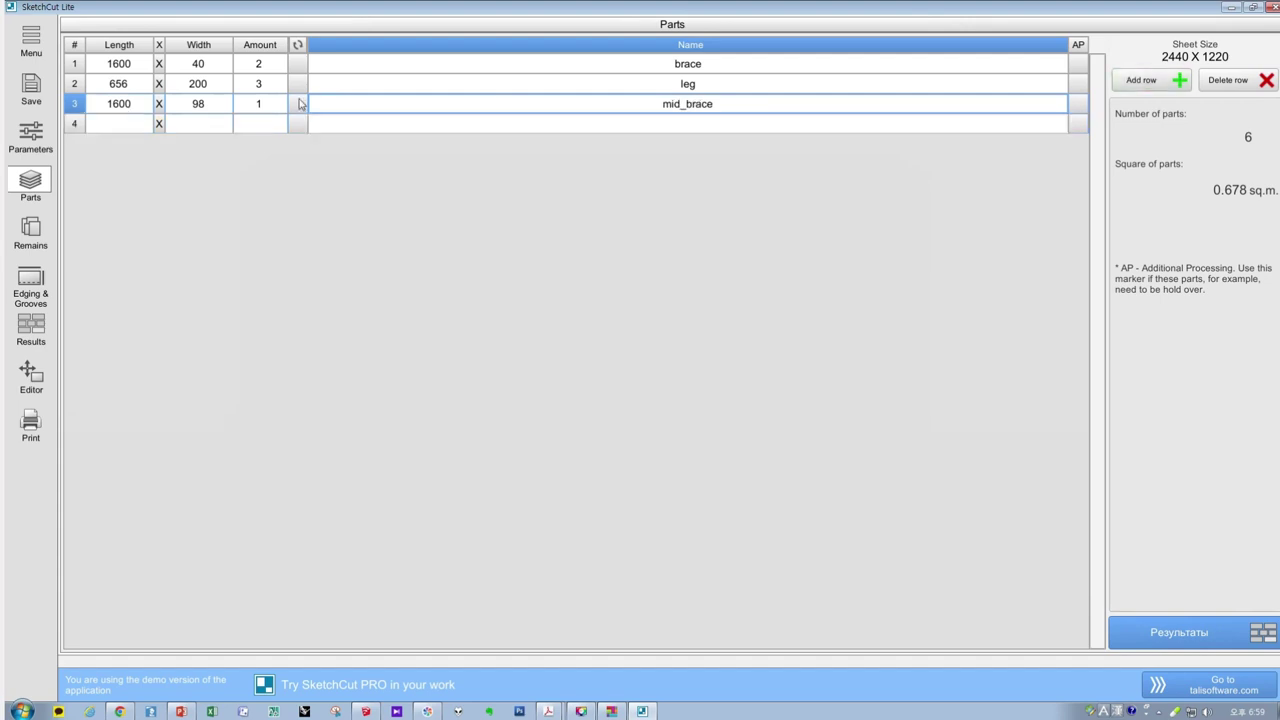
- Add a part named partition with length 200, width 182 and amount 12
text(200)
key(Tab)
text(182)
key(Tab)
text(12)
key(Tab)
key(Tab)
text(partition)
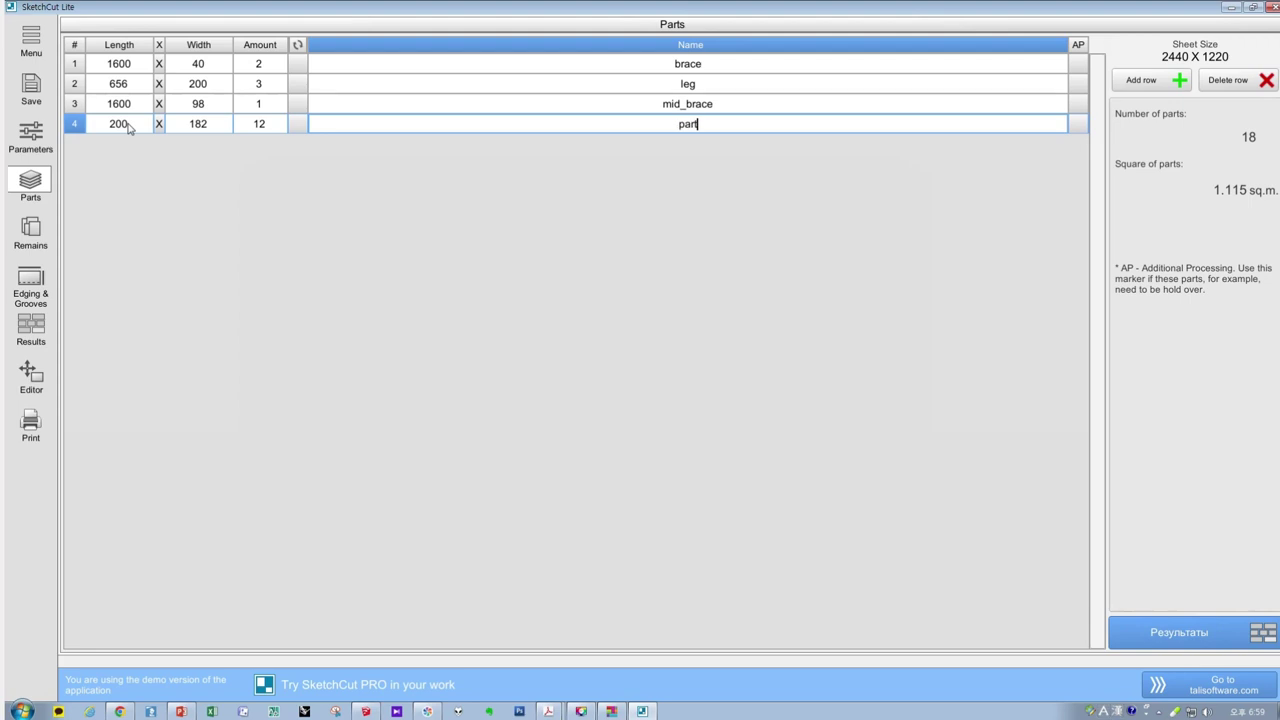
key(Tab)
key(Tab)
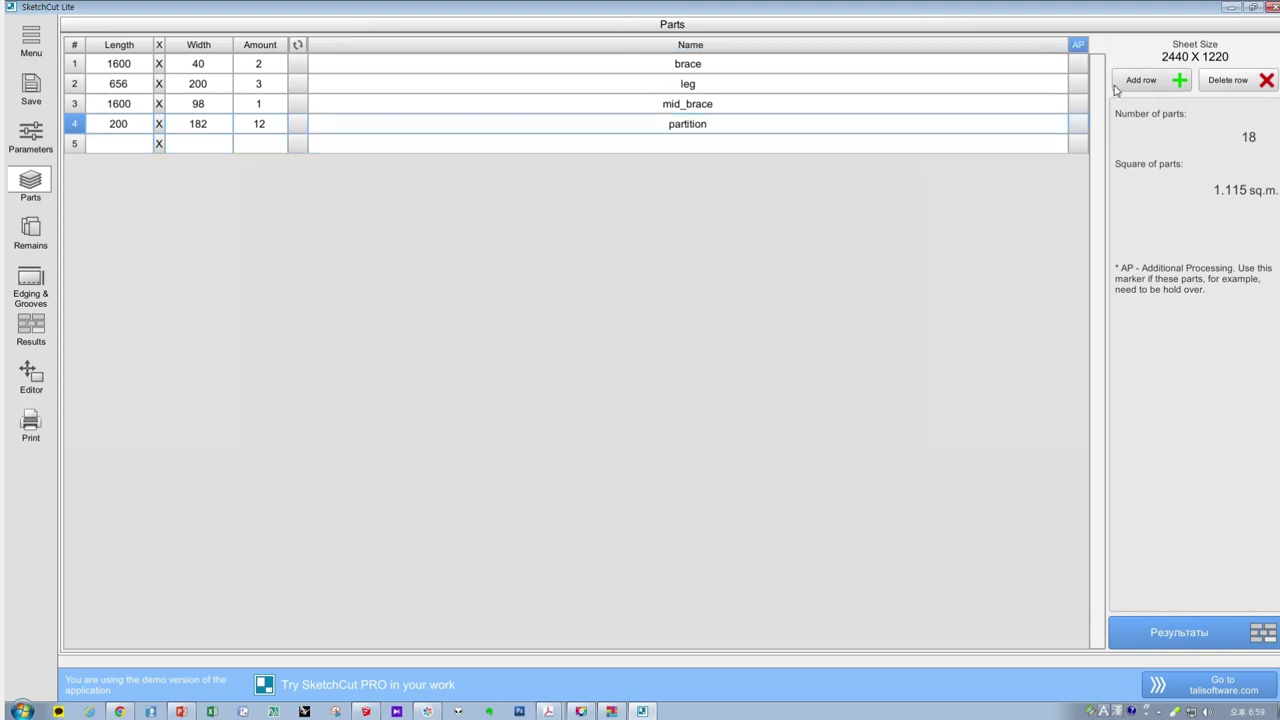
- Add a part named shelf with length 2000, width 270 and amount 3
text(2000)
key(Tab)
text(270)
key(Tab)
text(3)
key(Tab)
key(Tab)
text(shelf)
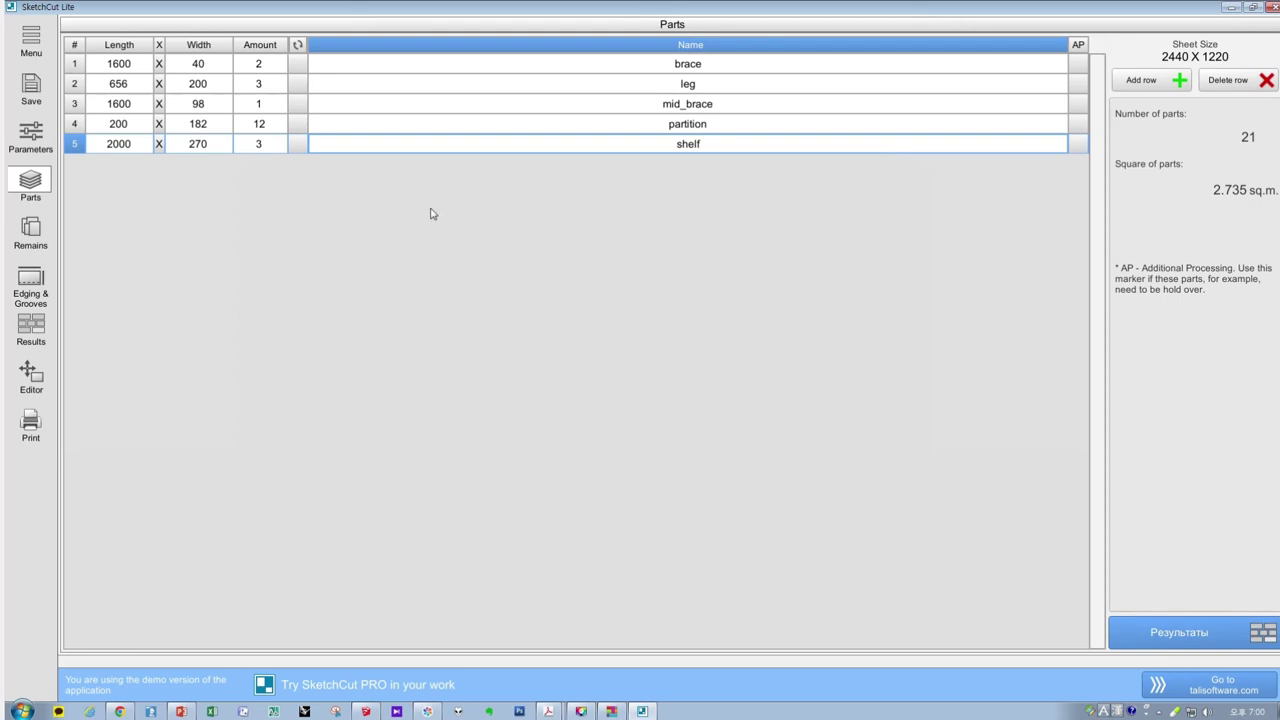
- Try allowing rotation for all parts and swapping the brace's length and width, and revert both changes
click(298, 47)
click(157, 64)
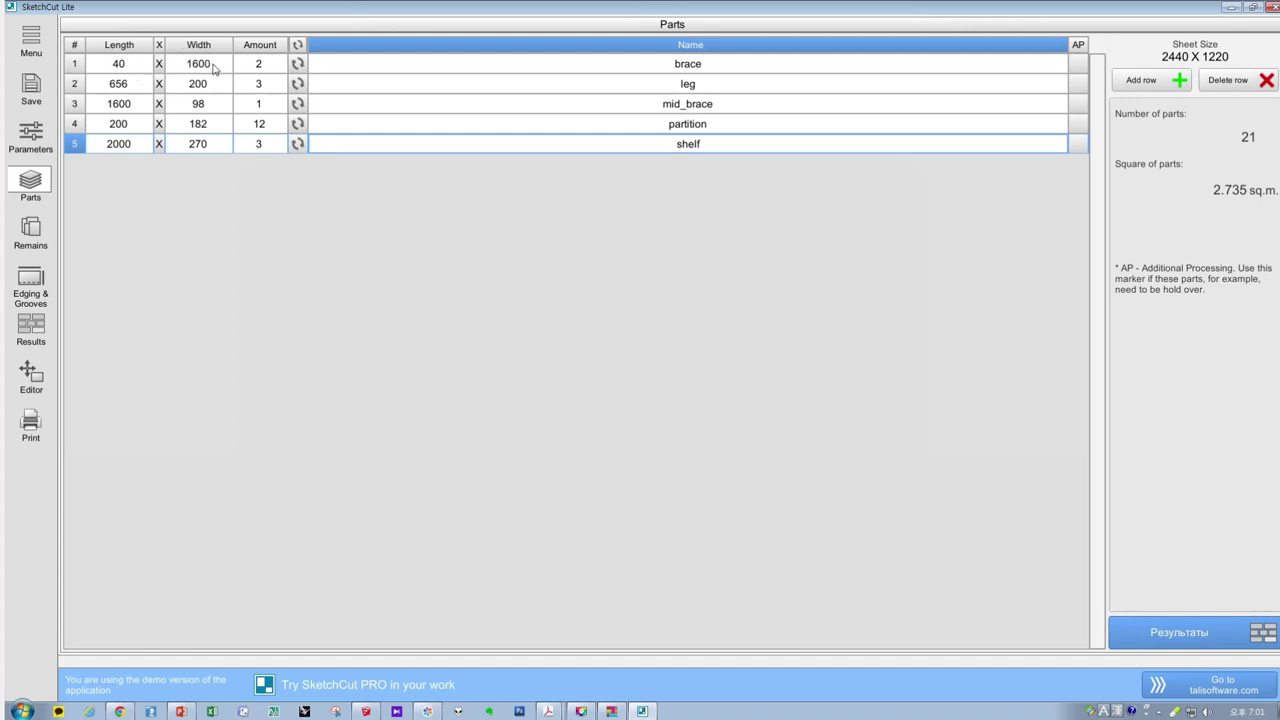
click(159, 66)
click(300, 46)
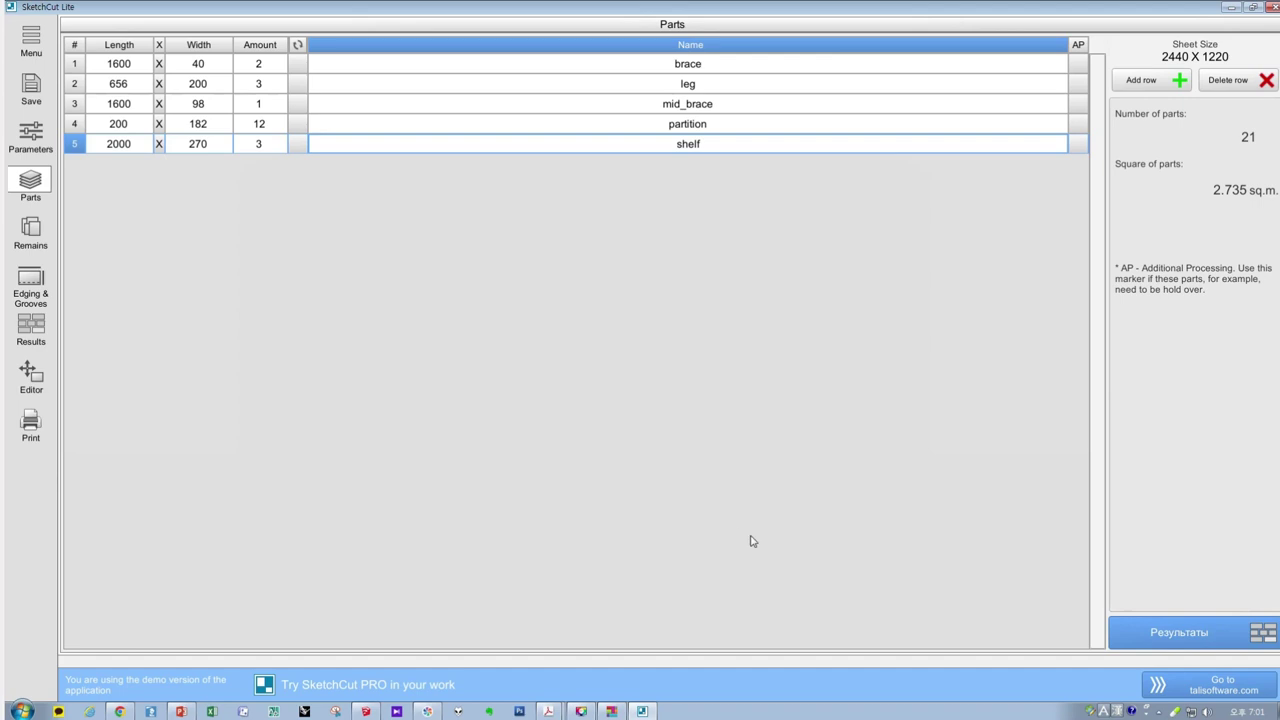
- Calculate the By Width cutting layout for the 2440 x 1220 sheet and review the resulting sheet layouts
click(1205, 636)
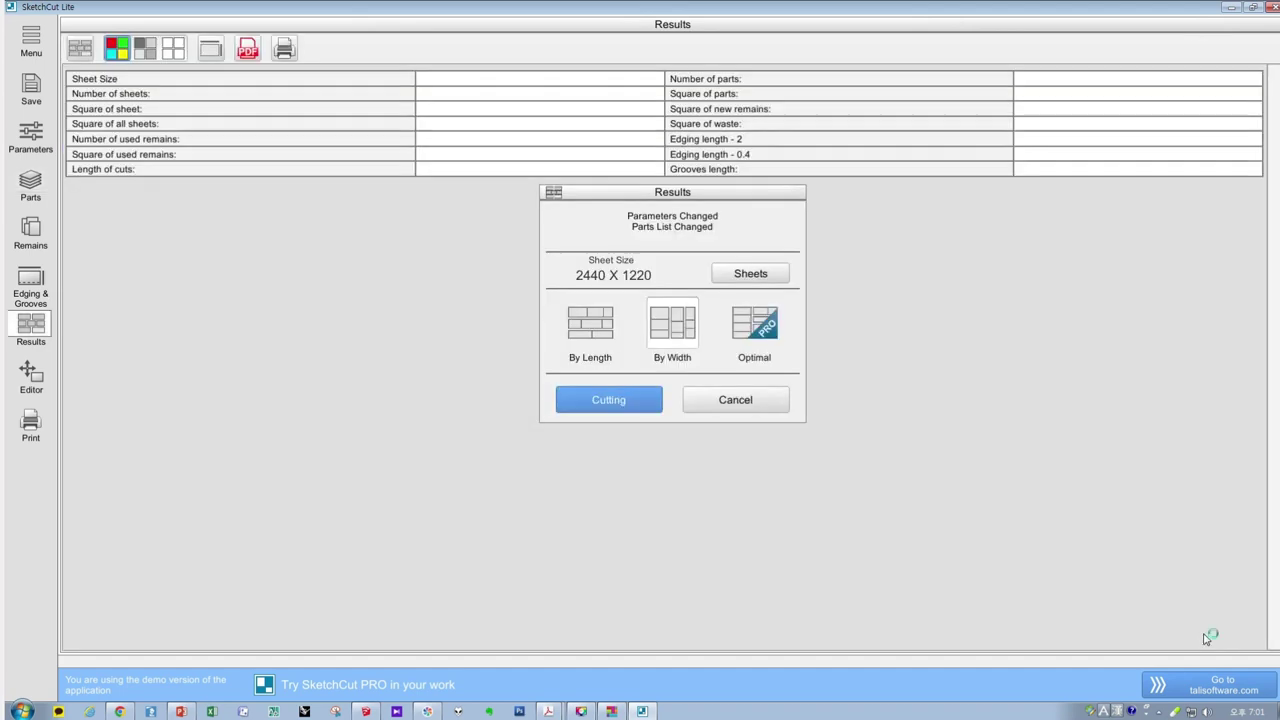
click(610, 401)
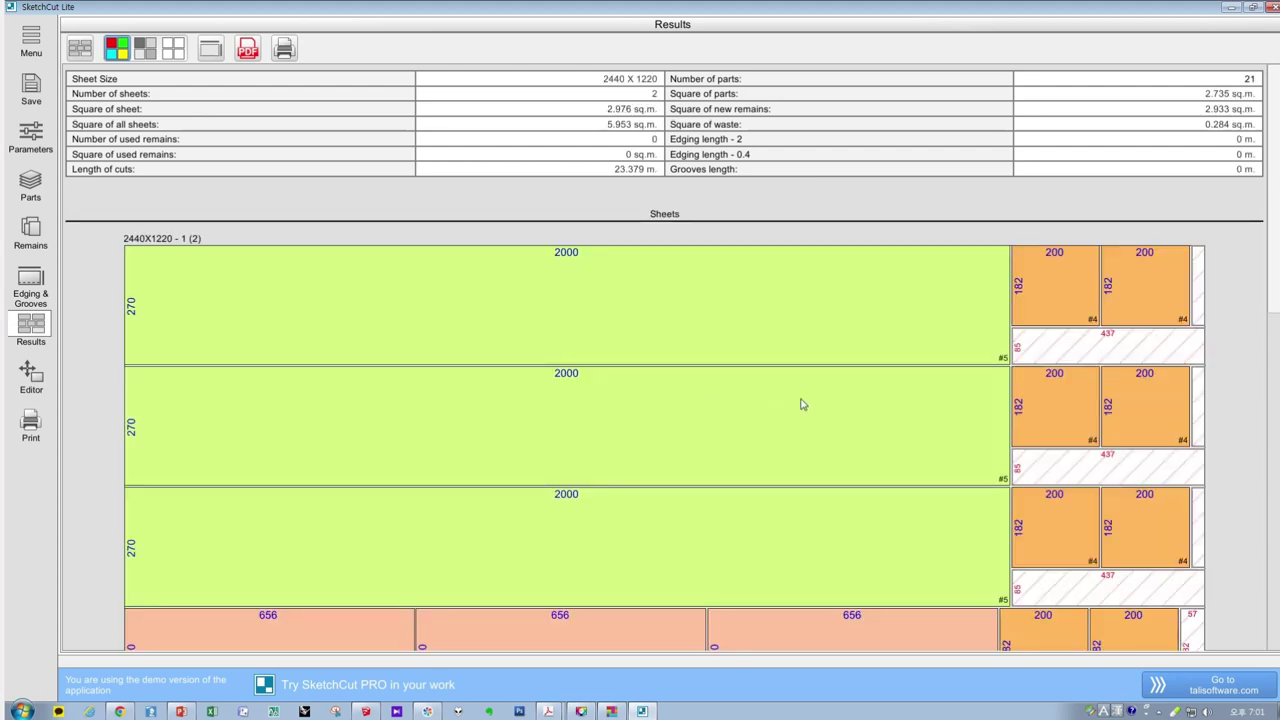
scroll(878, 455, down, 5)
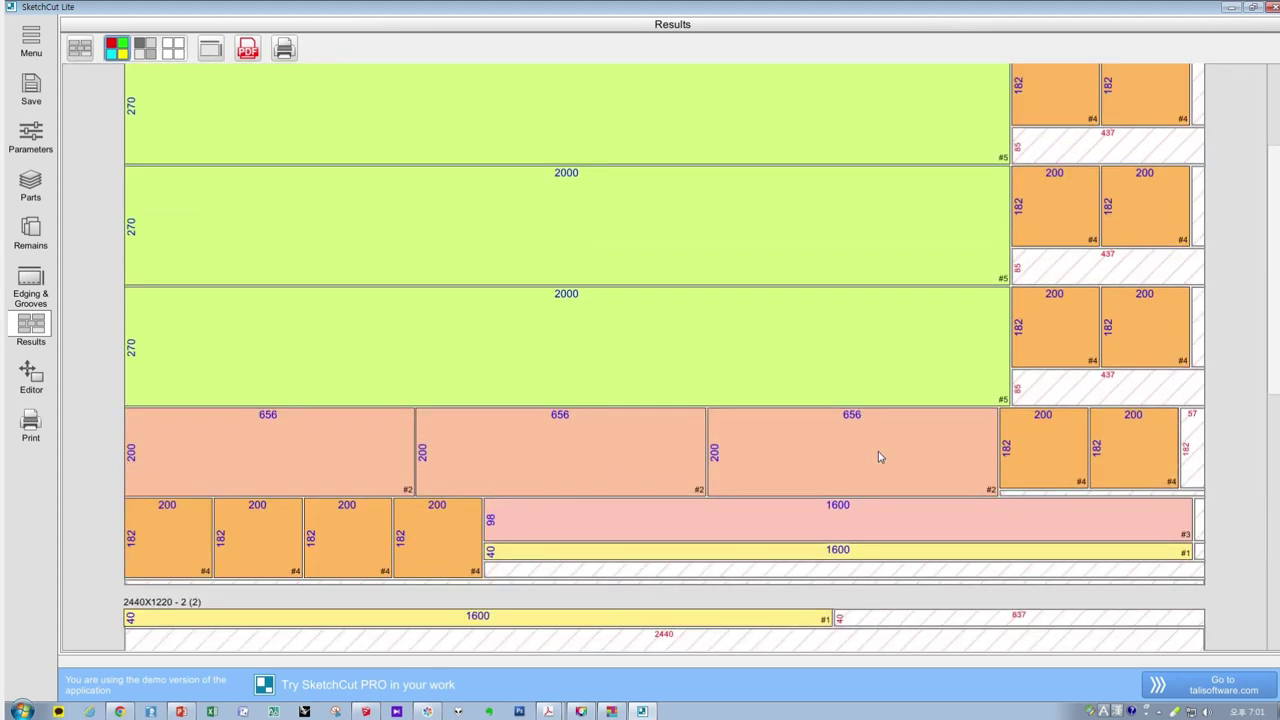
scroll(878, 455, down, 10)
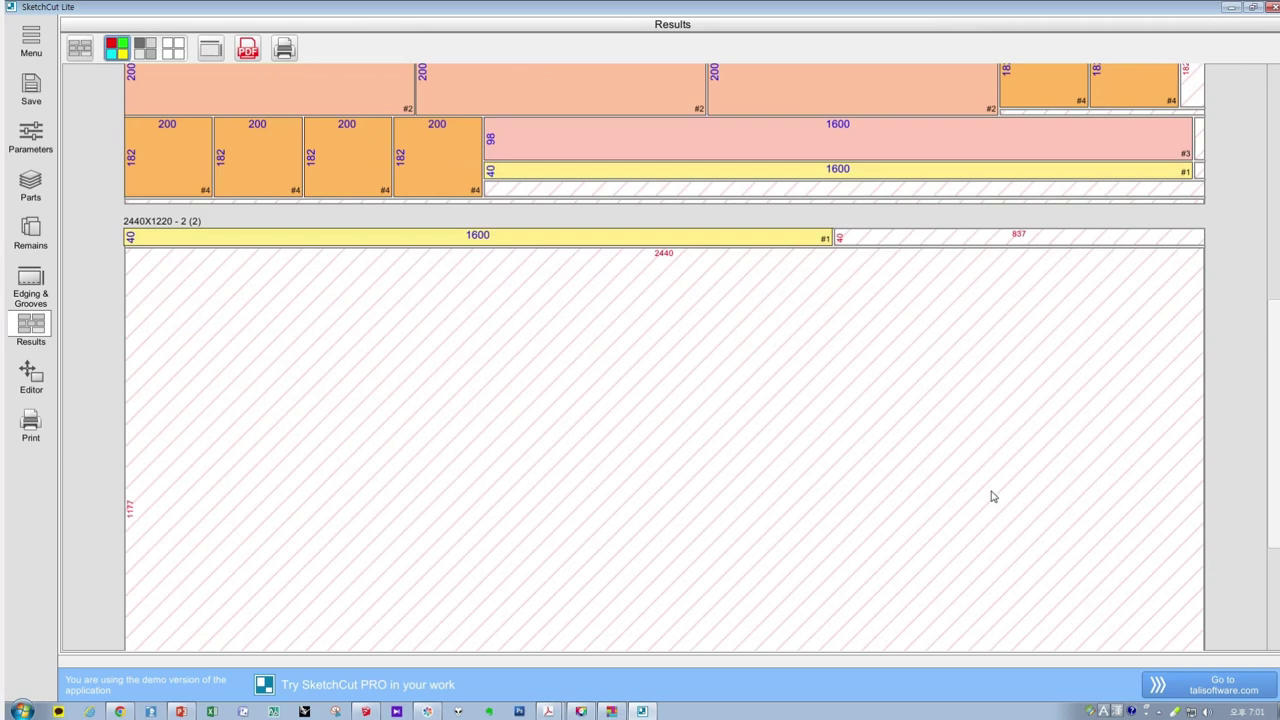
scroll(992, 497, up, 12)
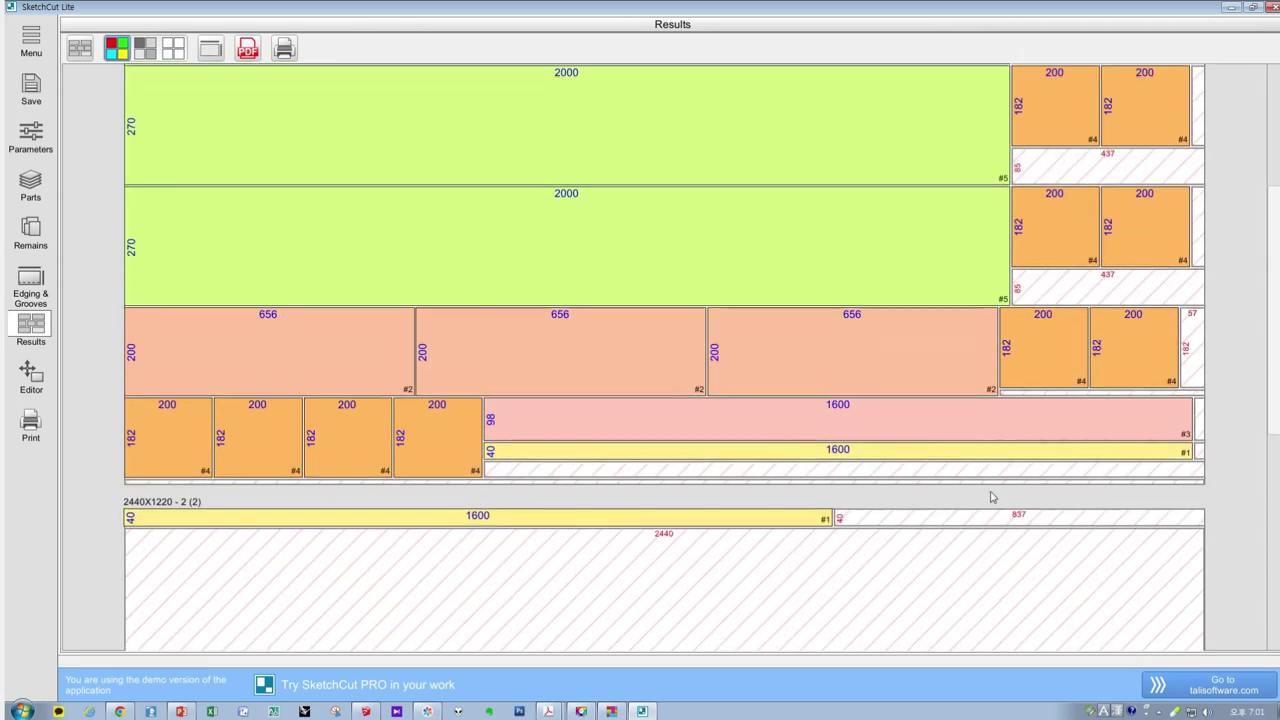
scroll(992, 497, up, 2)
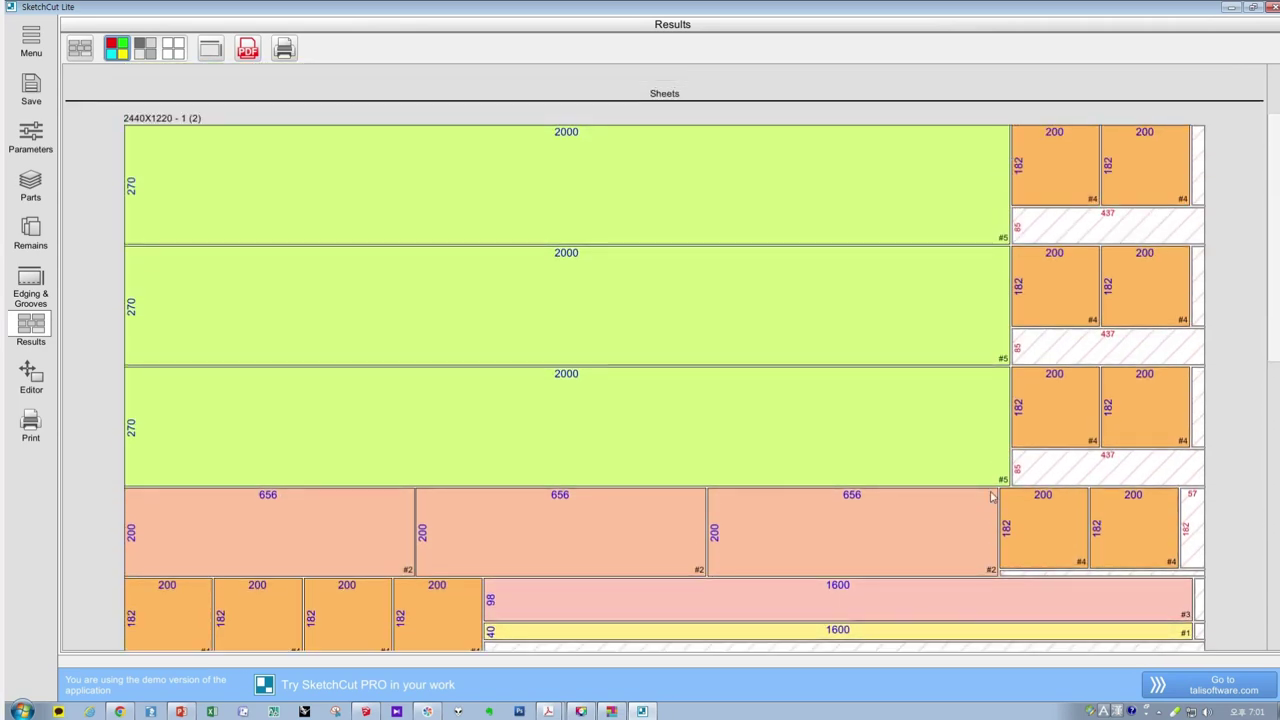
scroll(990, 497, down, 3)
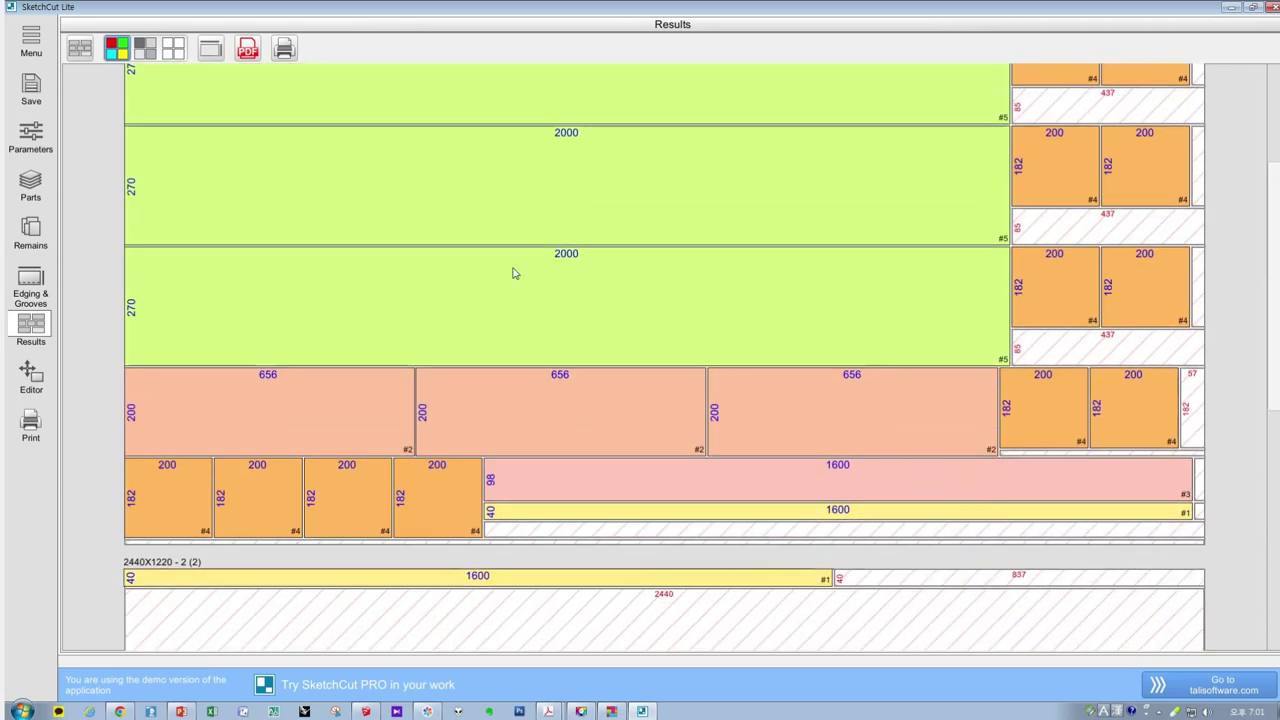
- Rerun the cutting calculation and examine the parts placement and leftover areas on the sheets
click(80, 48)
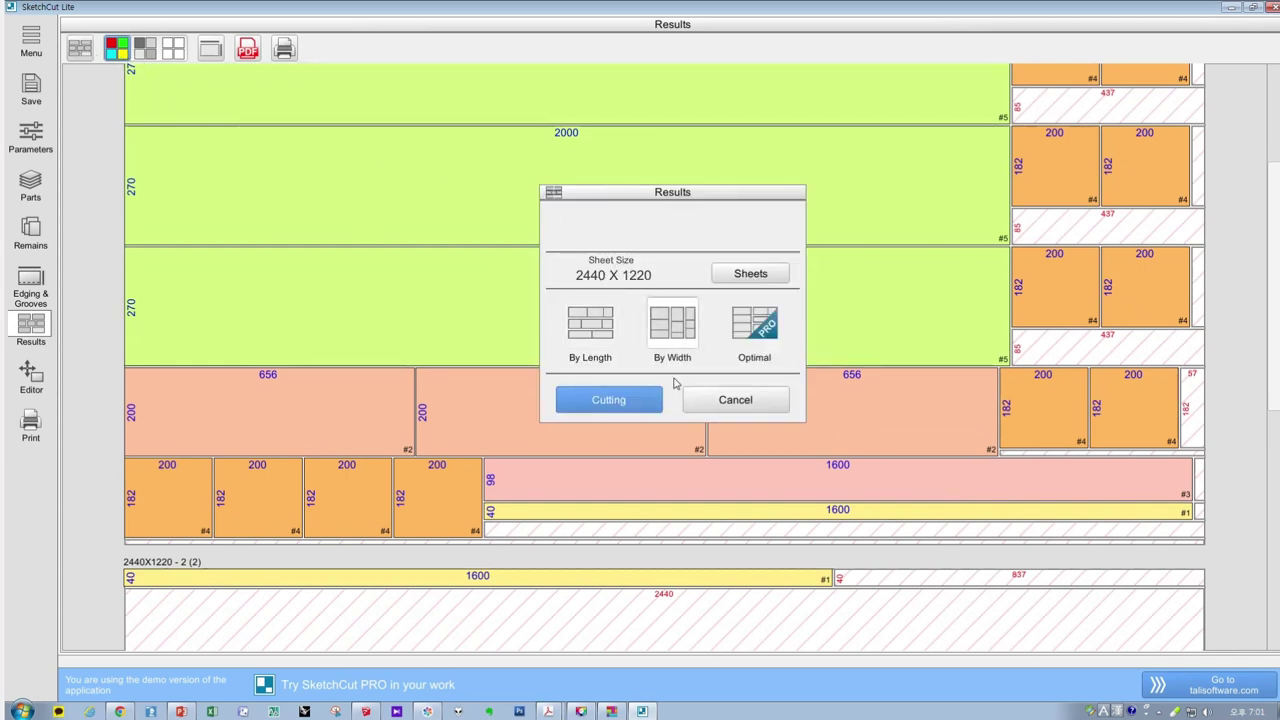
click(644, 401)
scroll(835, 453, down, 10)
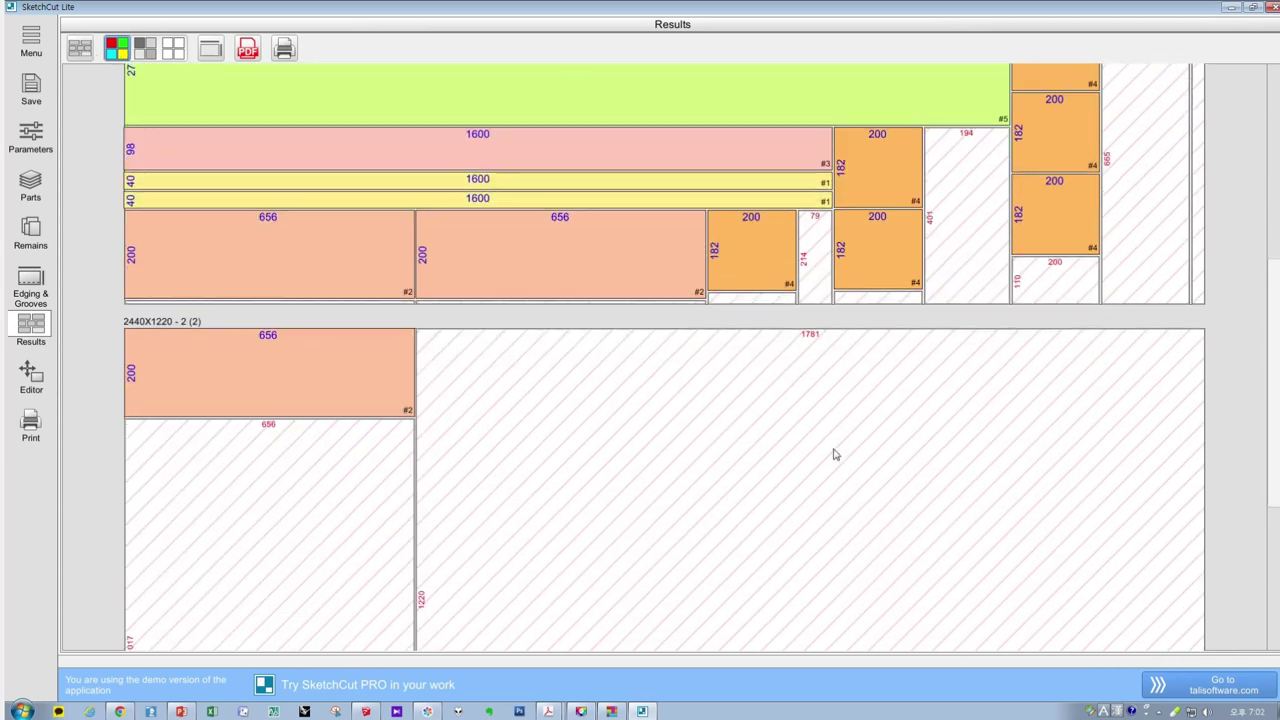
scroll(835, 453, up, 12)
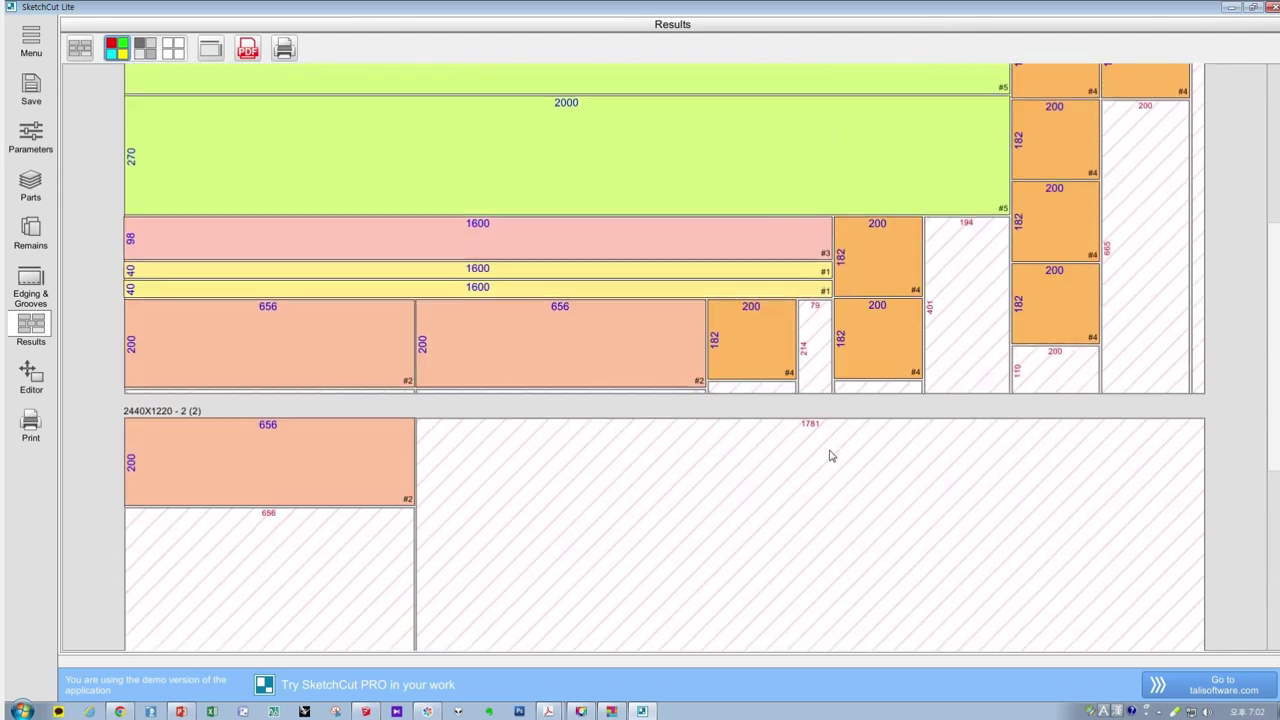
scroll(829, 453, up, 3)
scroll(829, 452, down, 3)
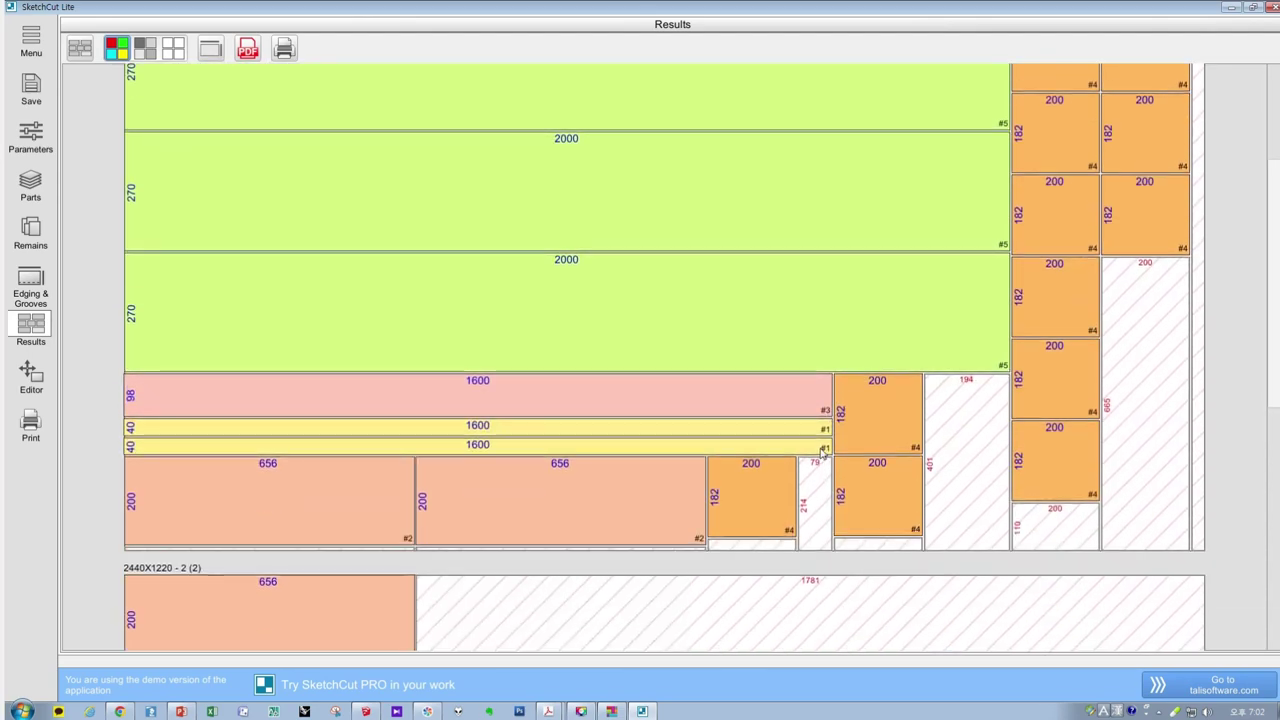
scroll(816, 447, up, 5)
scroll(815, 445, up, 2)
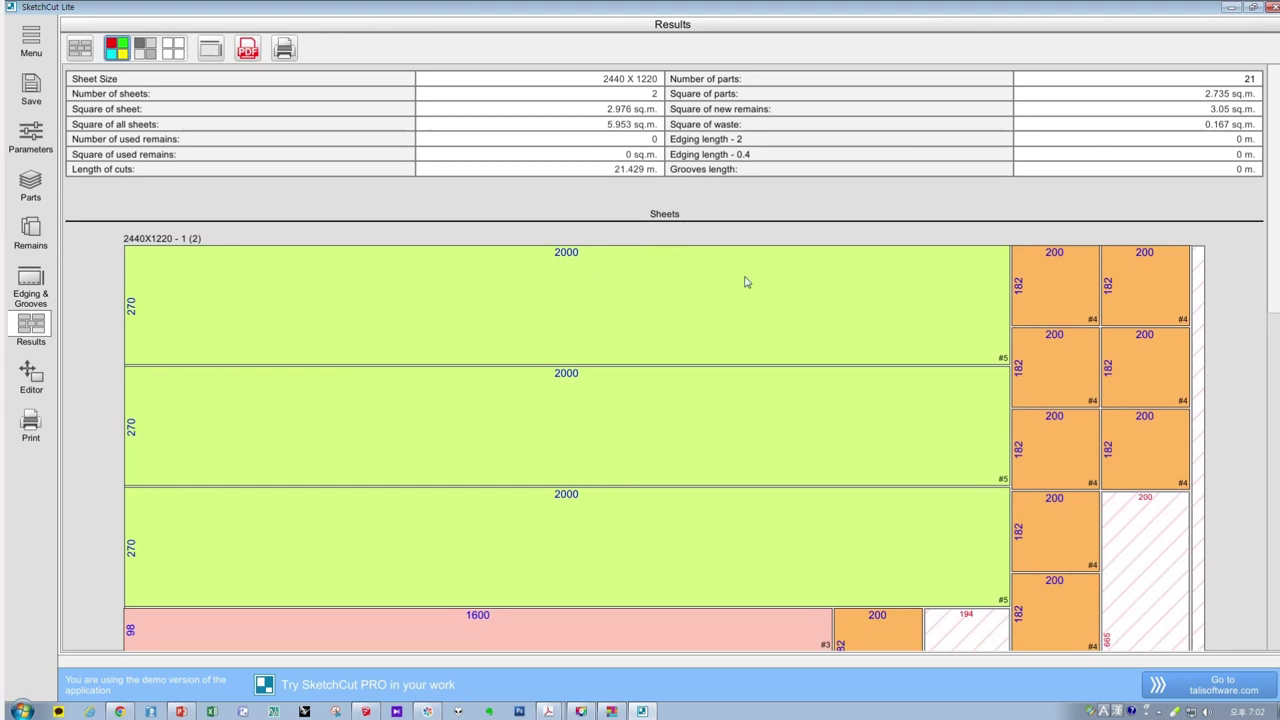
scroll(732, 279, down, 12)
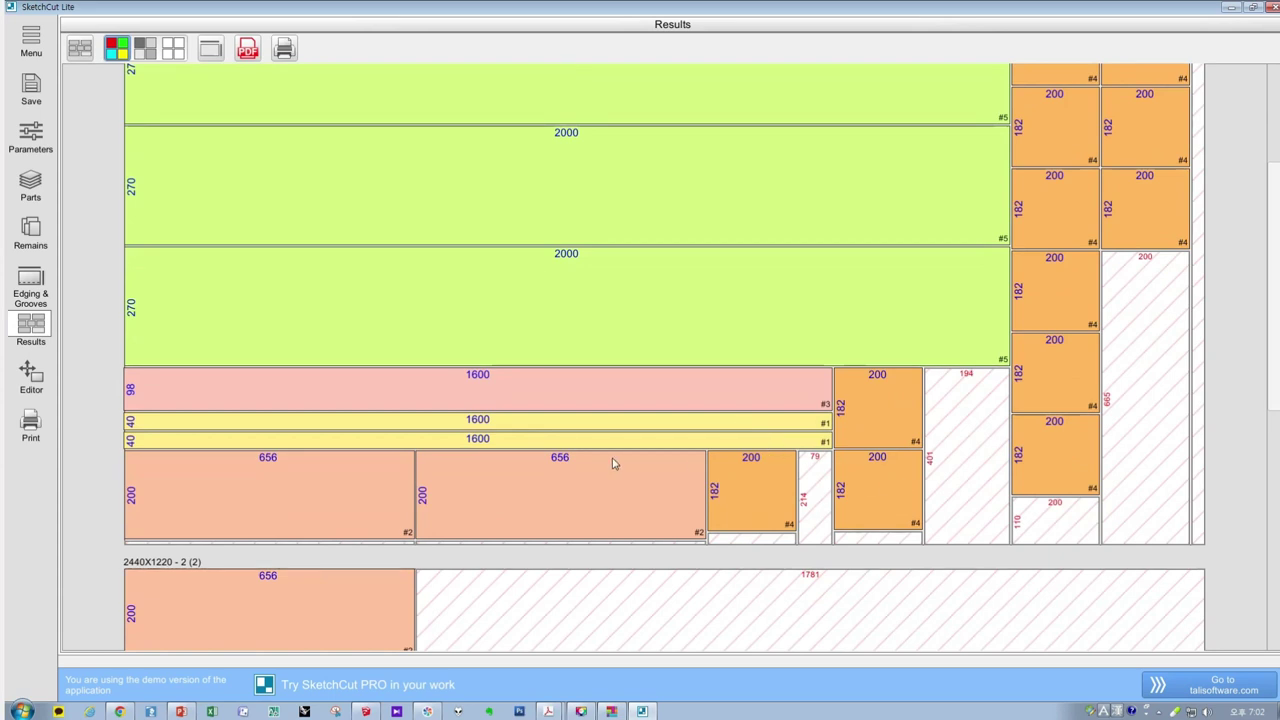
scroll(177, 247, up, 4)
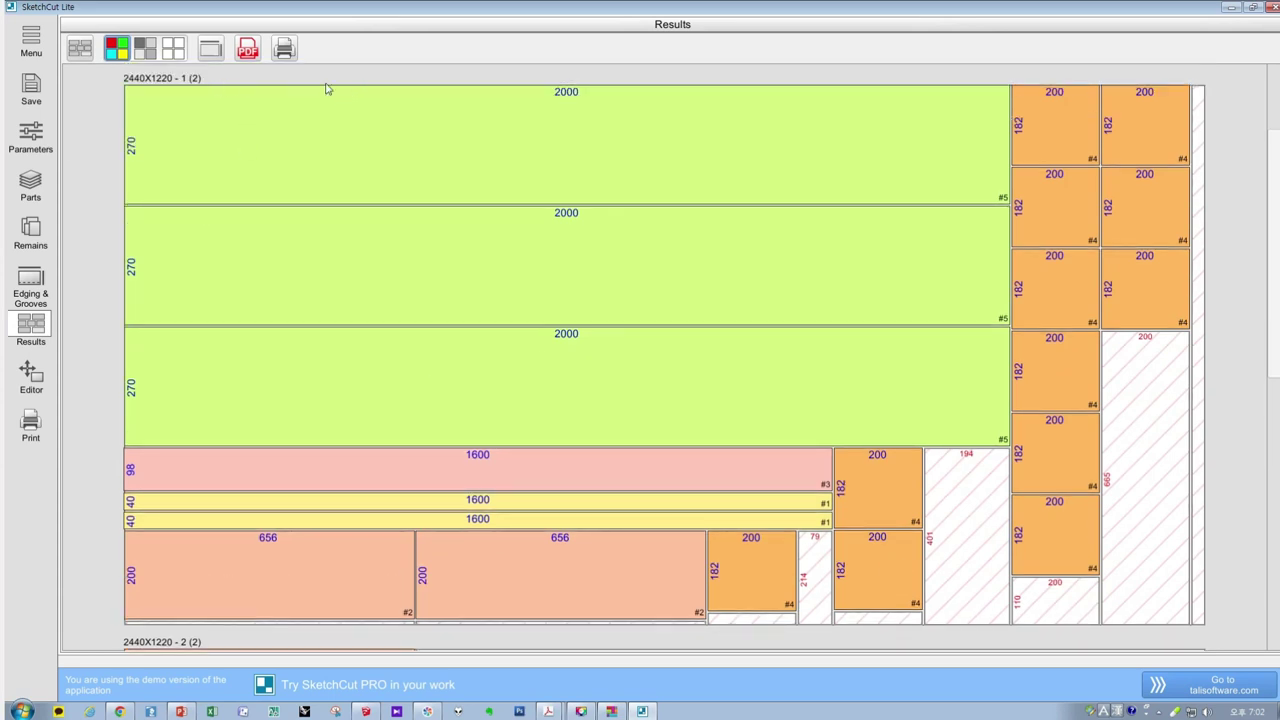
- Export the cutting results to PDF in the 1plywoodbookshelf plan folder on drive L, overwriting sketchcut_result.pdf
click(249, 51)
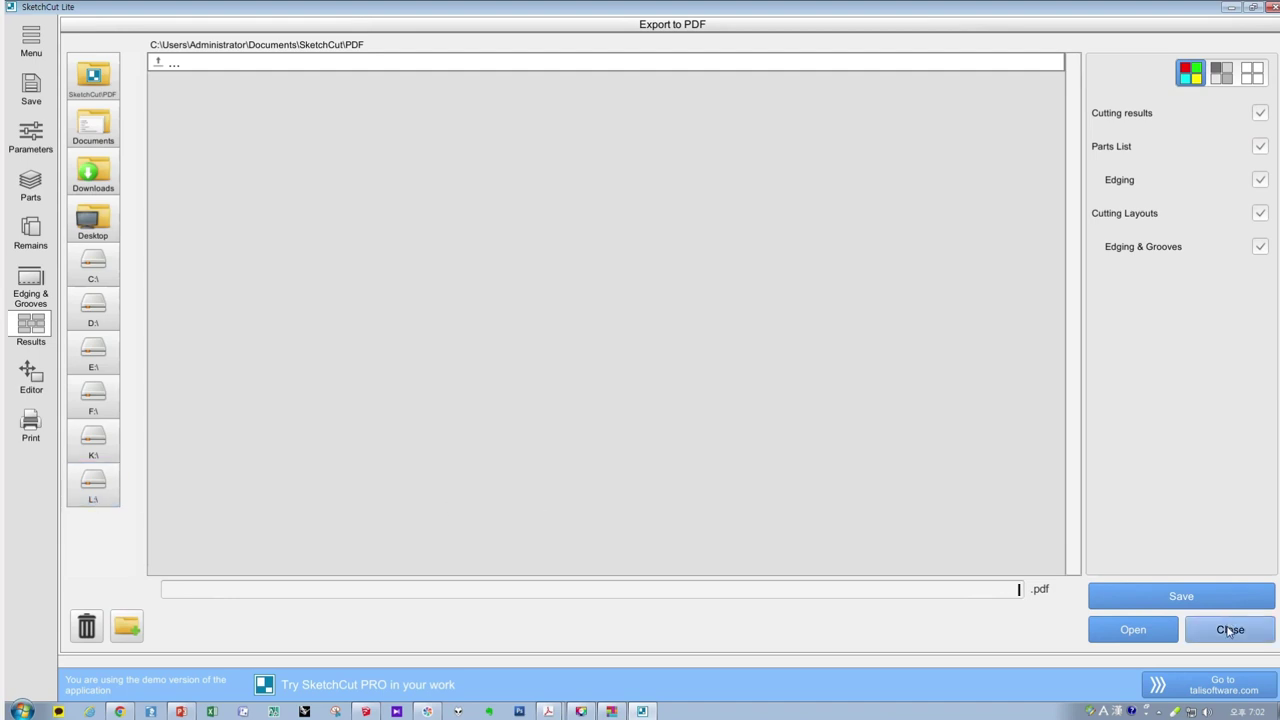
click(94, 490)
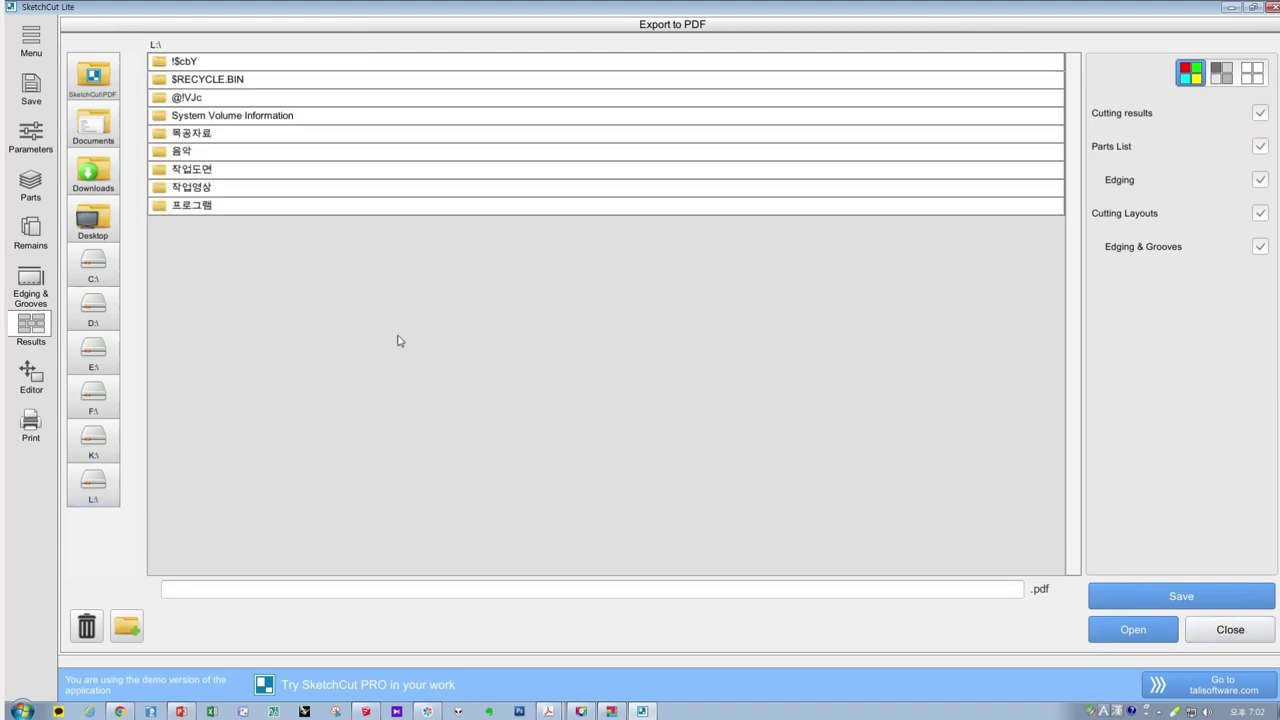
double_click(195, 187)
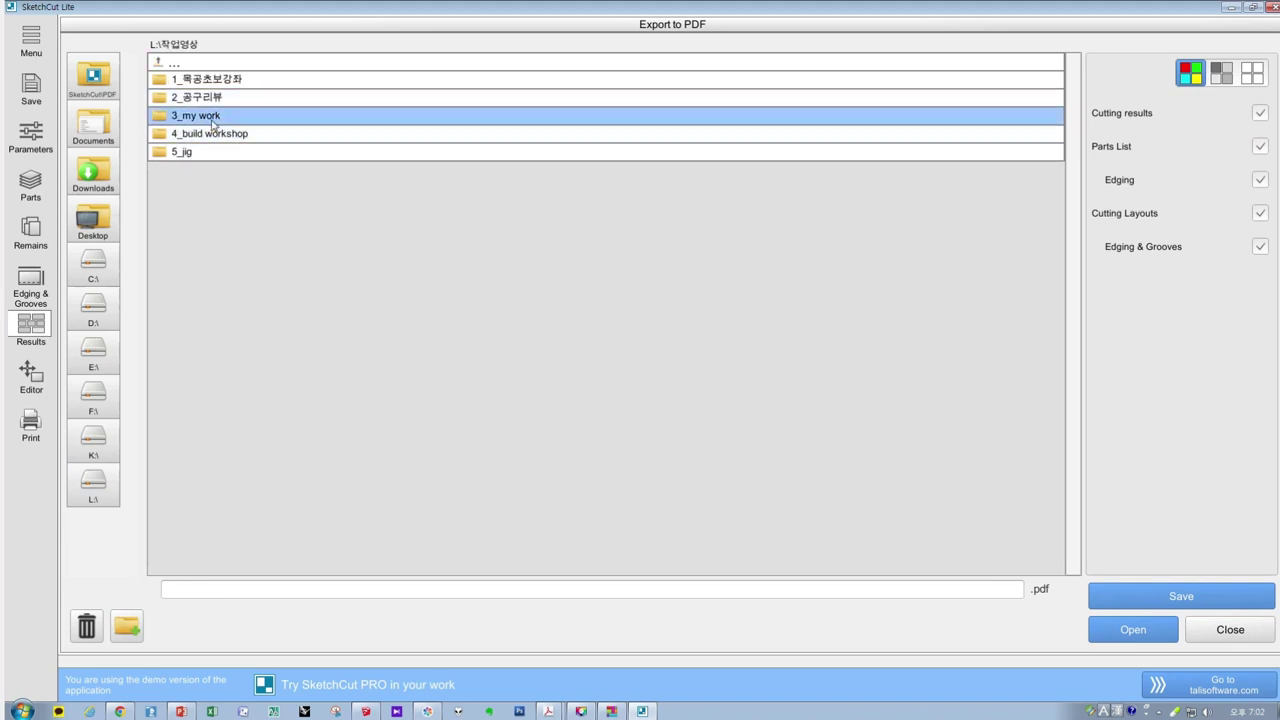
double_click(238, 117)
double_click(220, 80)
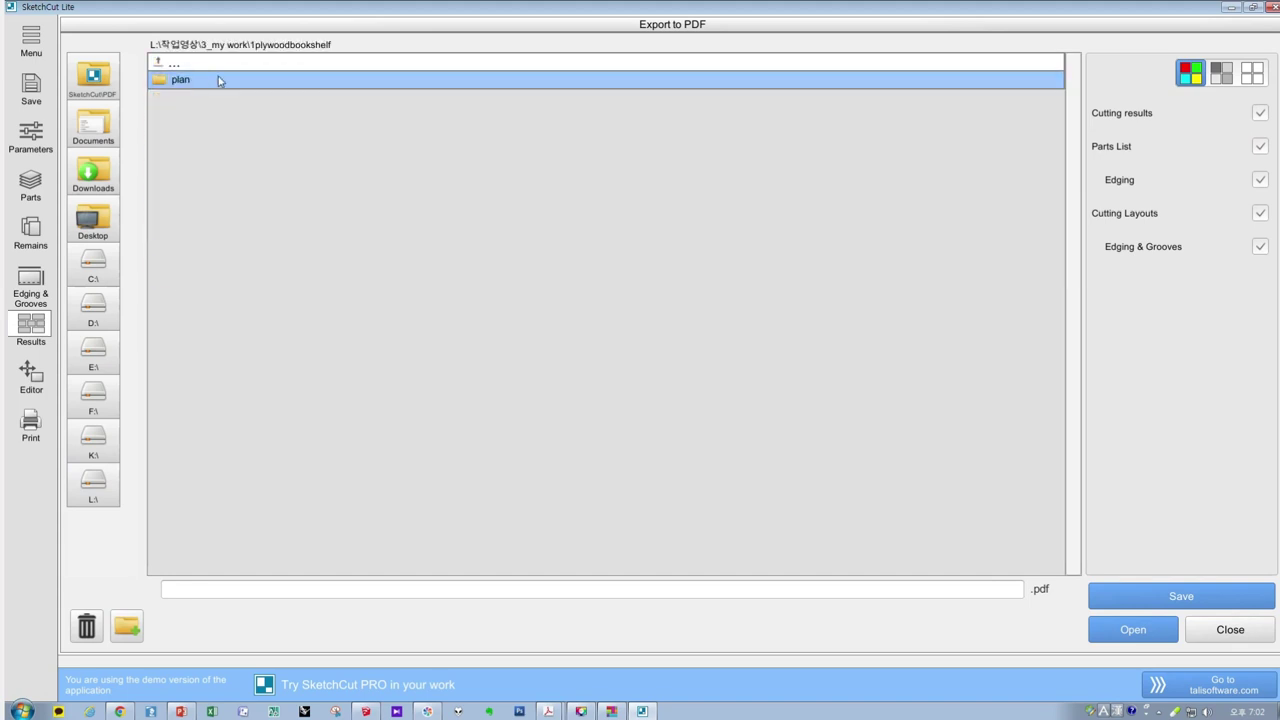
double_click(183, 80)
click(251, 116)
click(1178, 598)
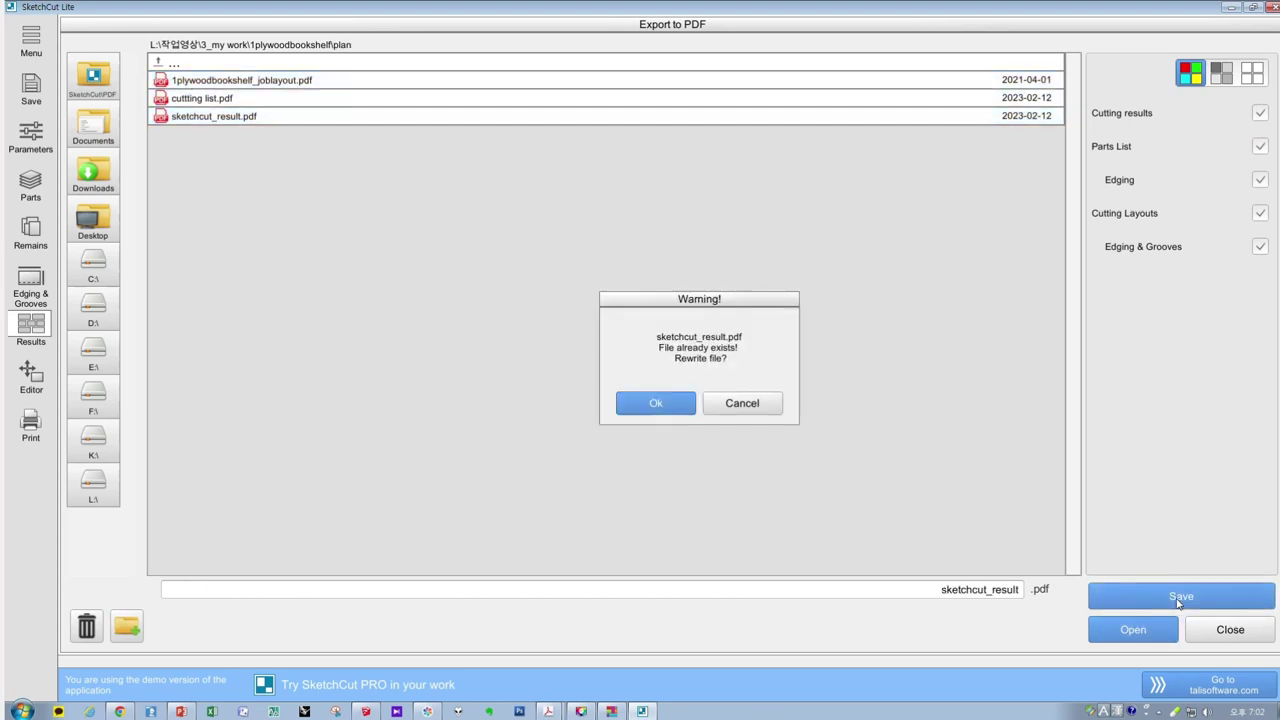
click(656, 404)
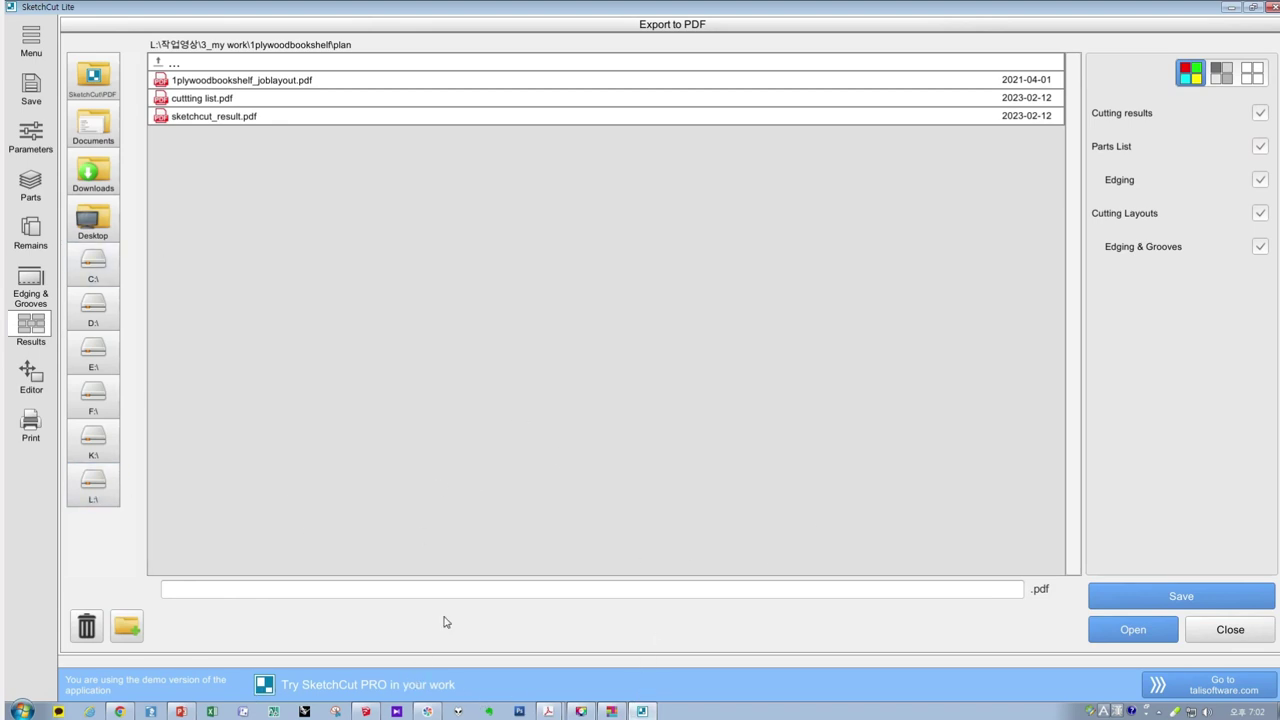
- Switch to Windows Explorer and open the folder L:\작업영상\3_my work\1plywoodbookshelf\plan
key(super+e)
click(492, 483)
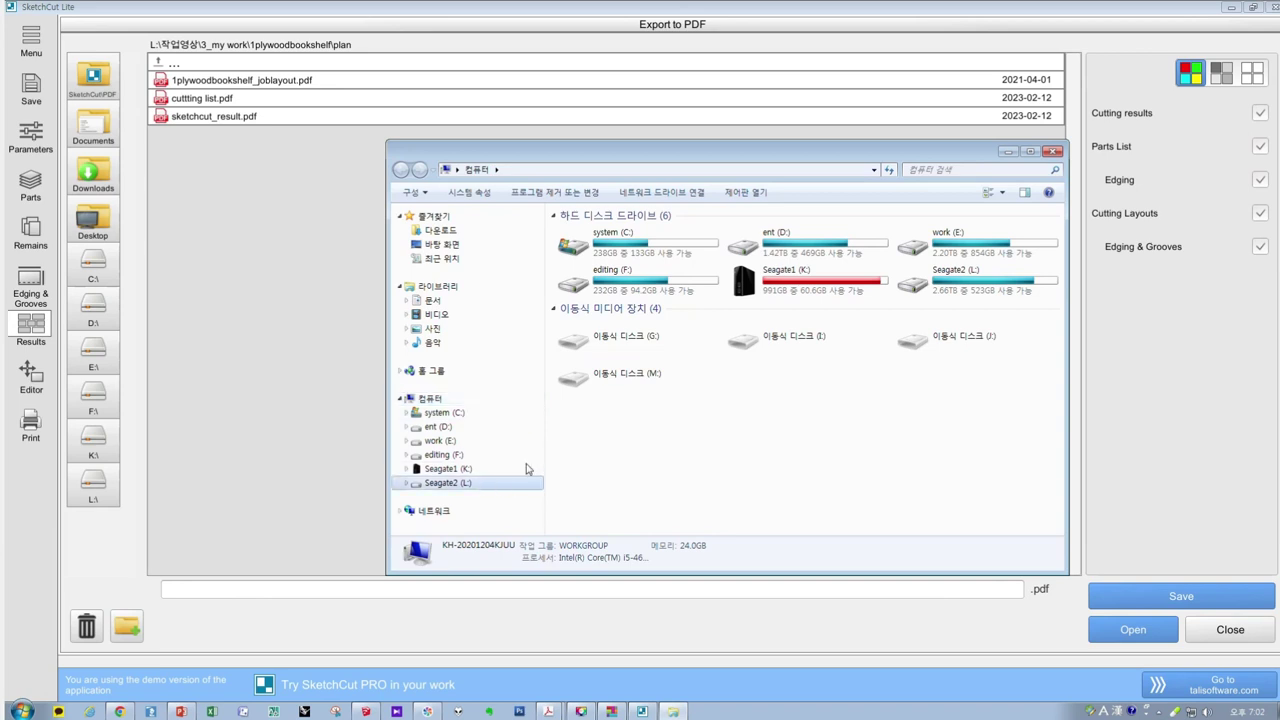
click(613, 274)
double_click(613, 274)
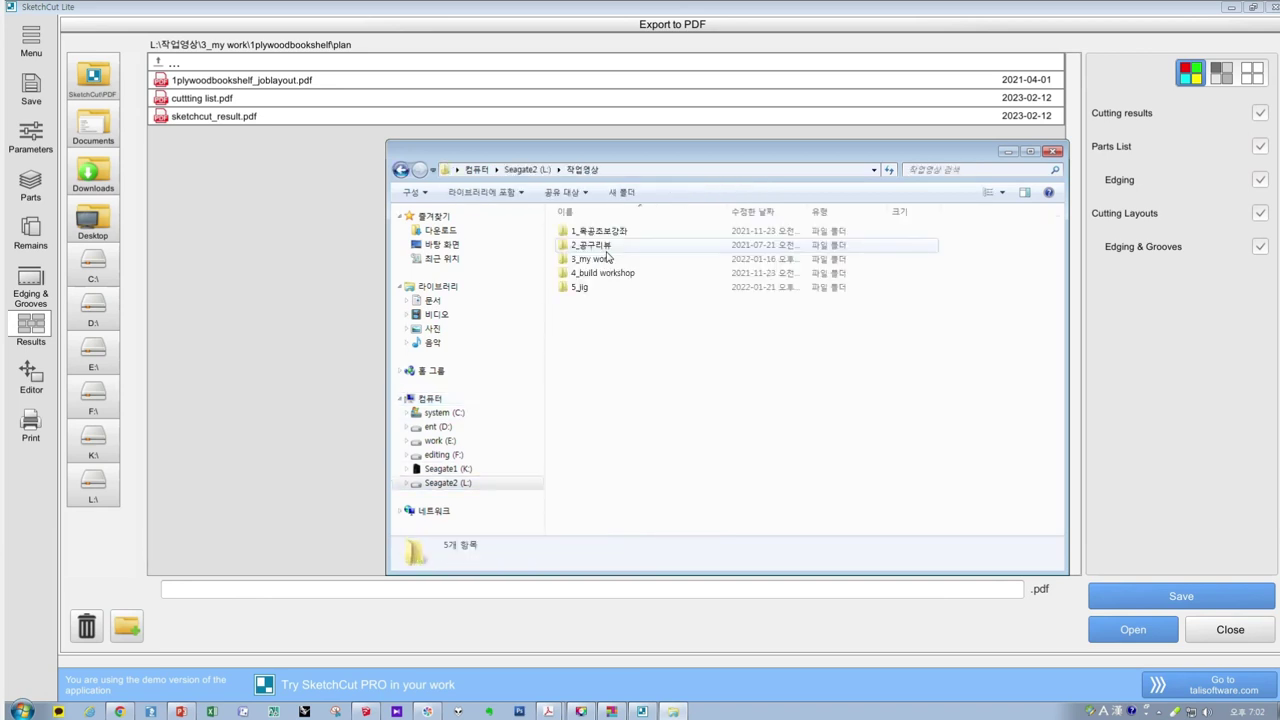
double_click(592, 259)
double_click(600, 231)
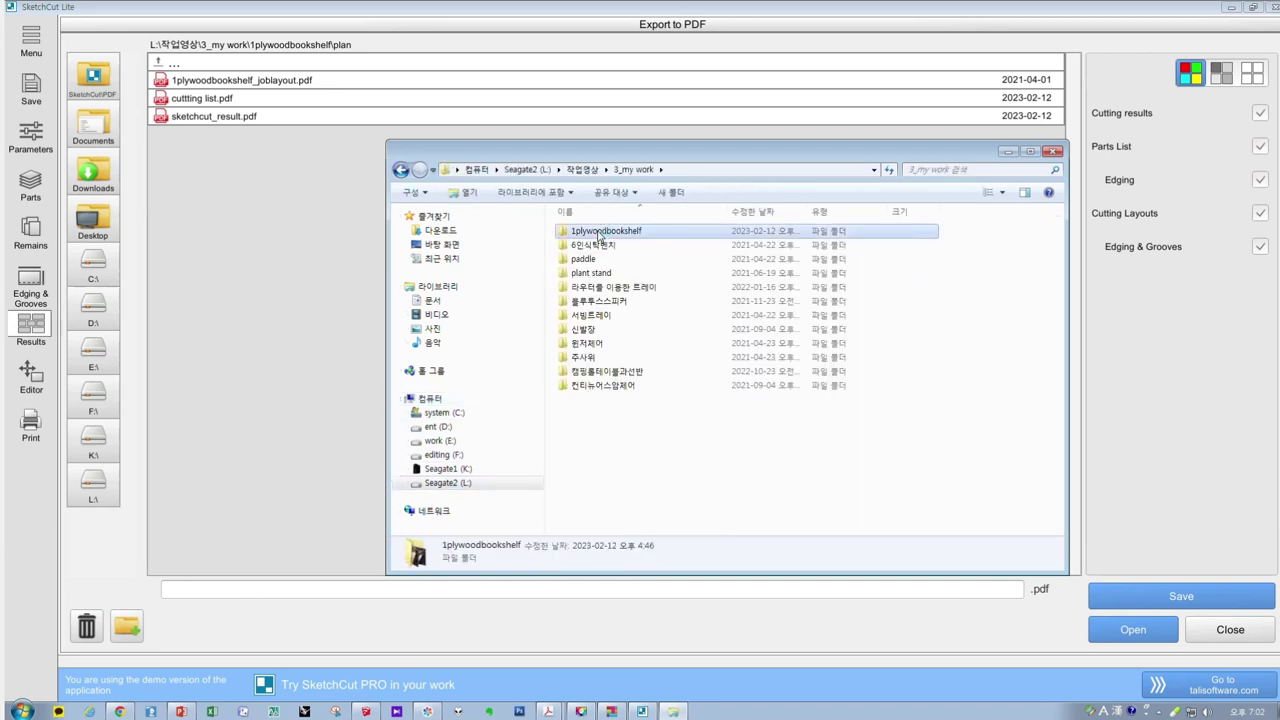
double_click(590, 245)
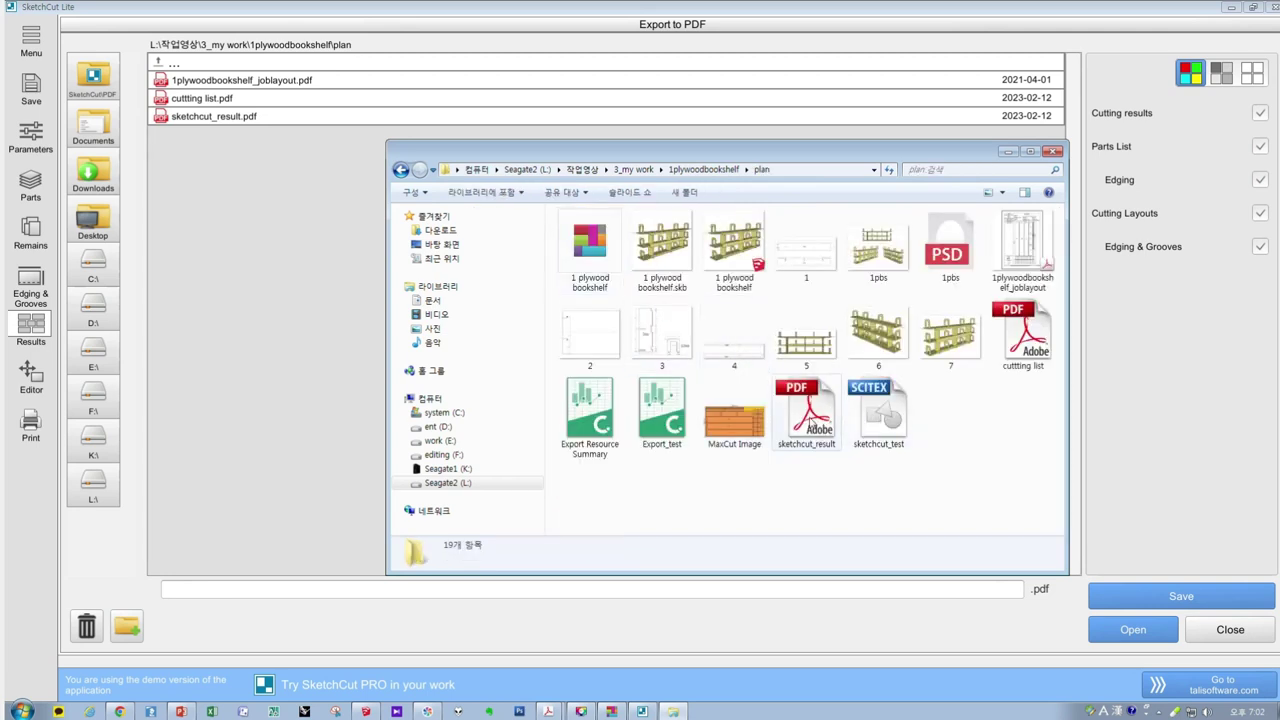
- Open sketchcut_result.pdf, review its results summary, parts list and both sheet layouts, and close it
click(806, 412)
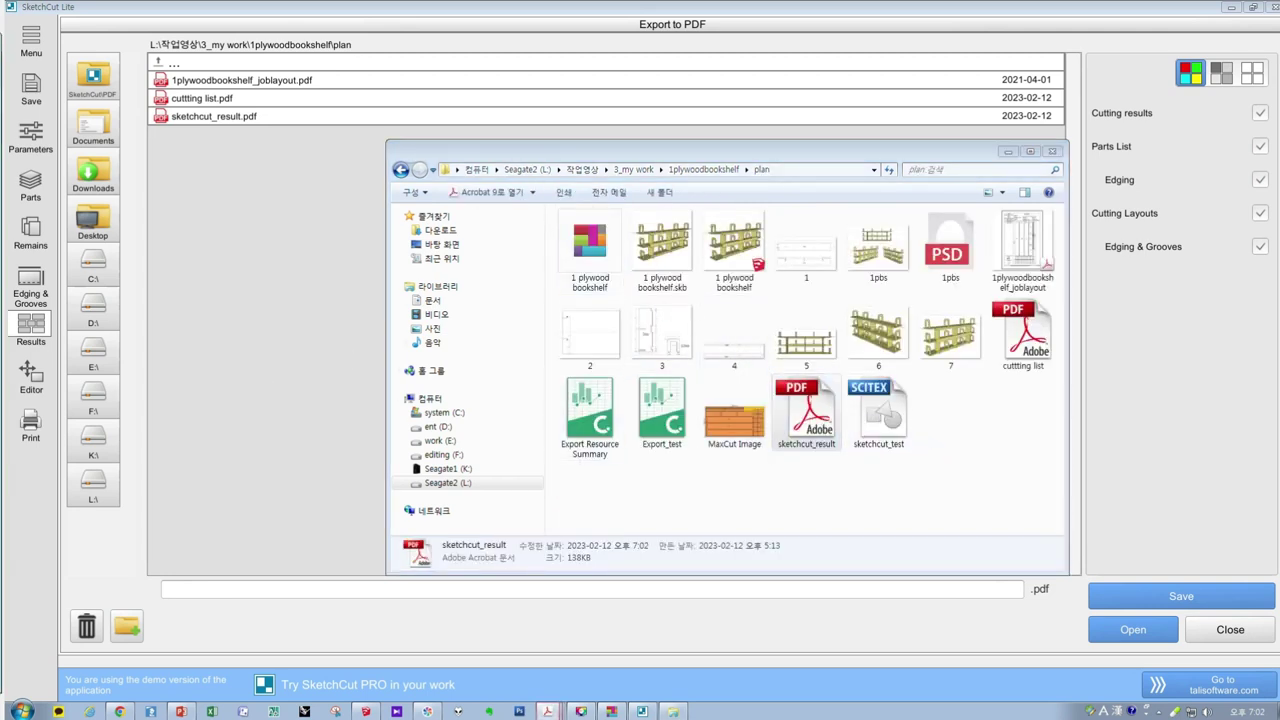
key(Return)
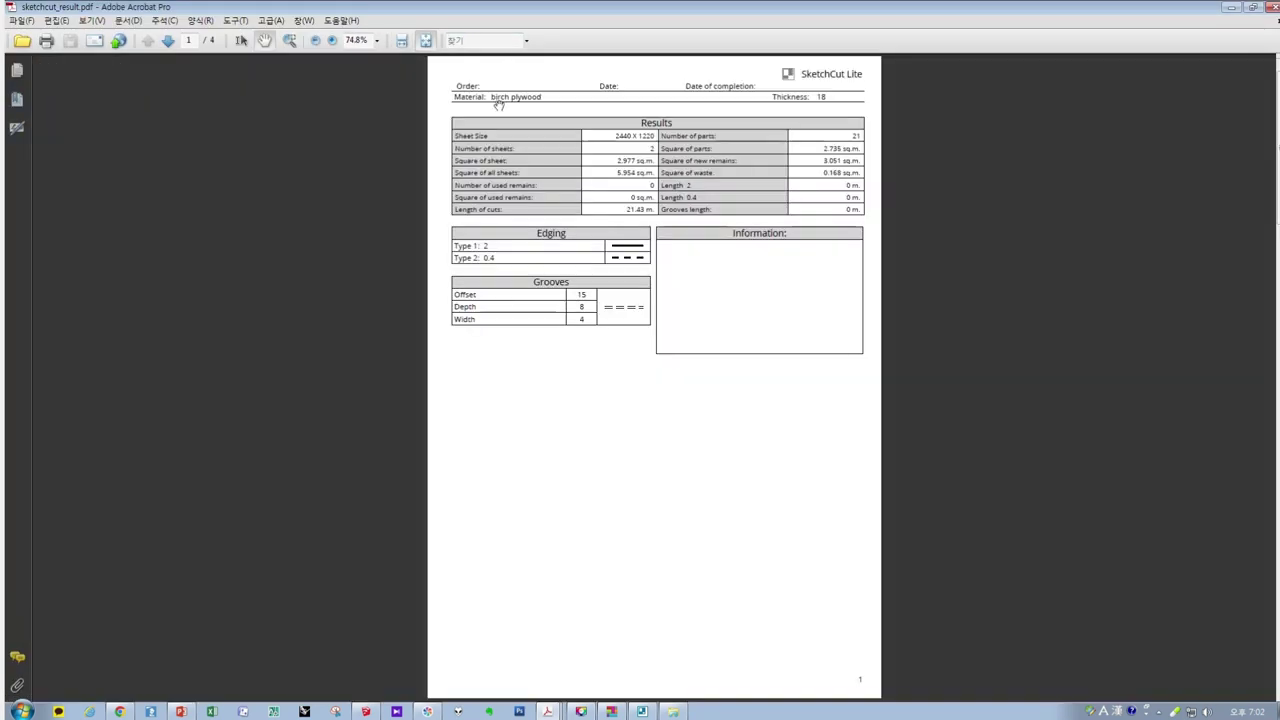
click(425, 40)
scroll(680, 272, down, 1)
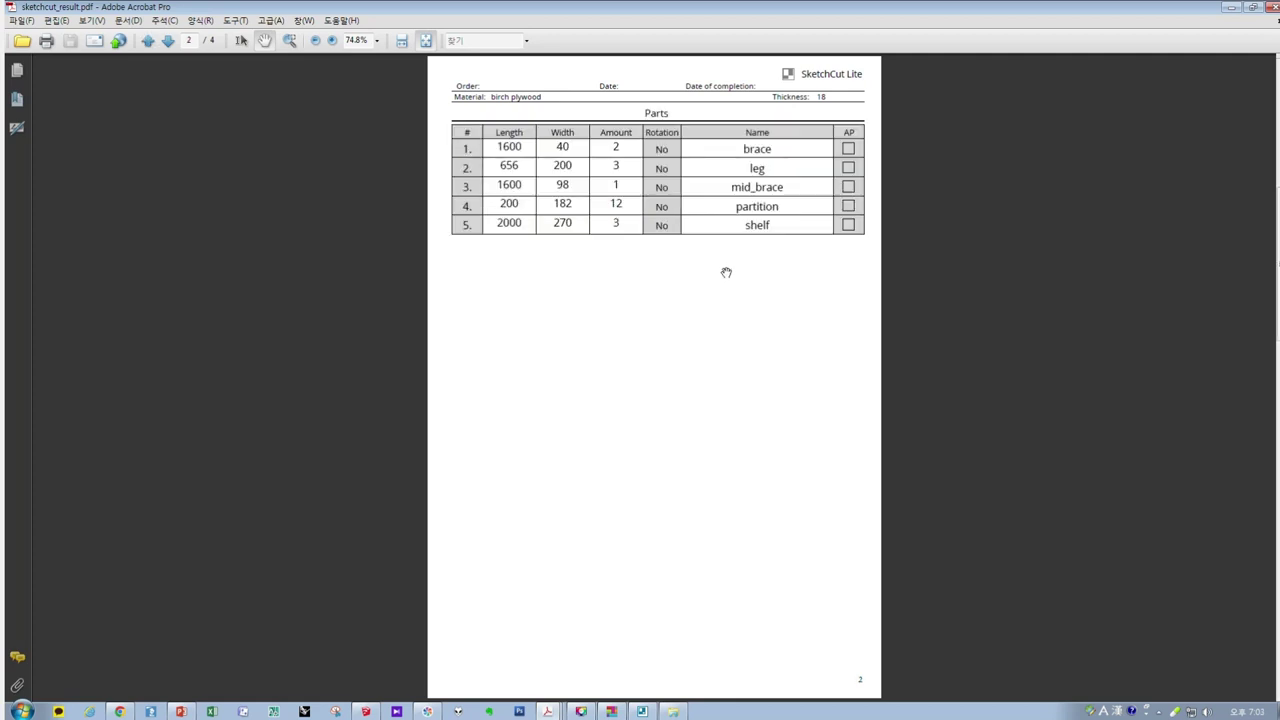
scroll(583, 166, down, 1)
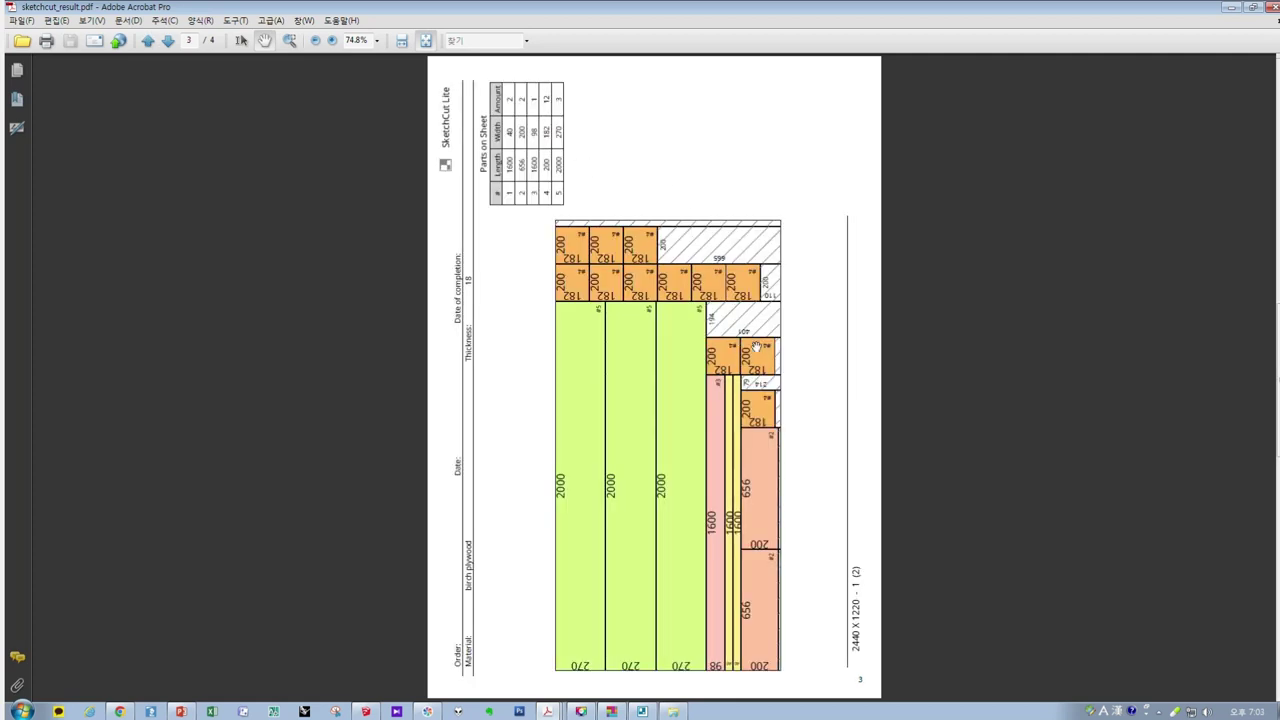
scroll(838, 408, down, 1)
scroll(837, 406, up, 1)
scroll(838, 405, up, 2)
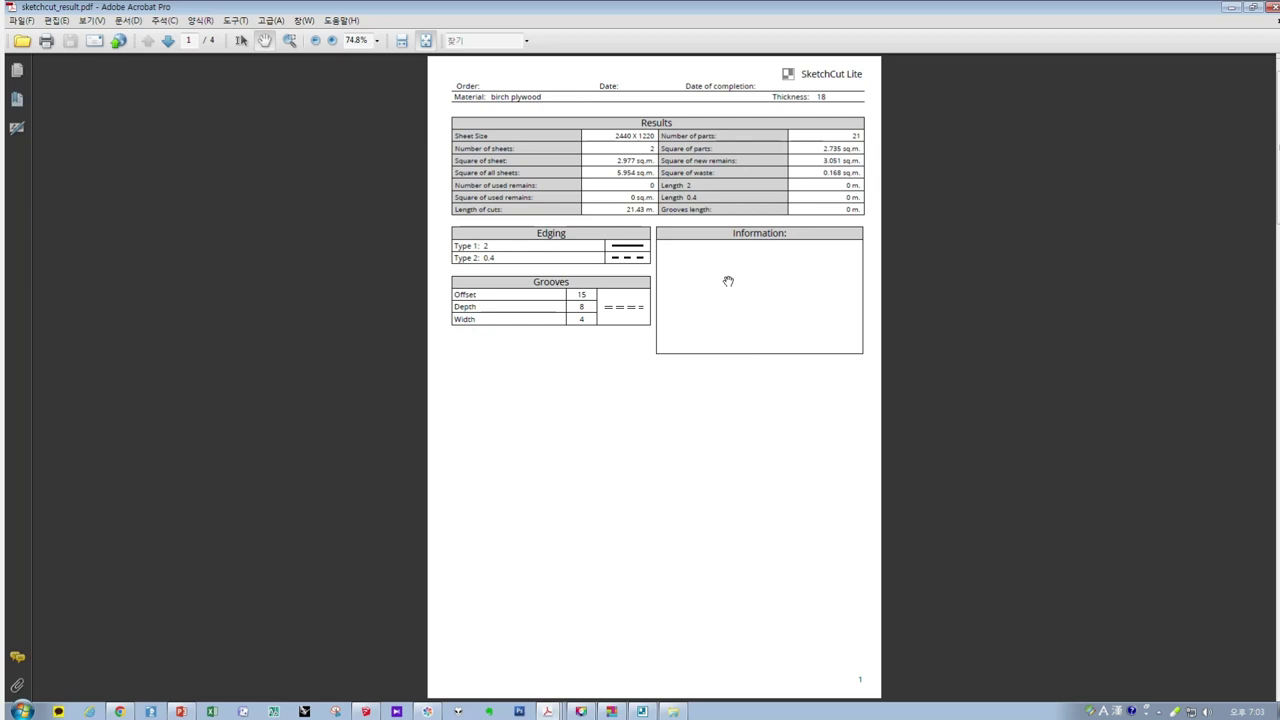
scroll(732, 295, down, 2)
scroll(725, 384, down, 1)
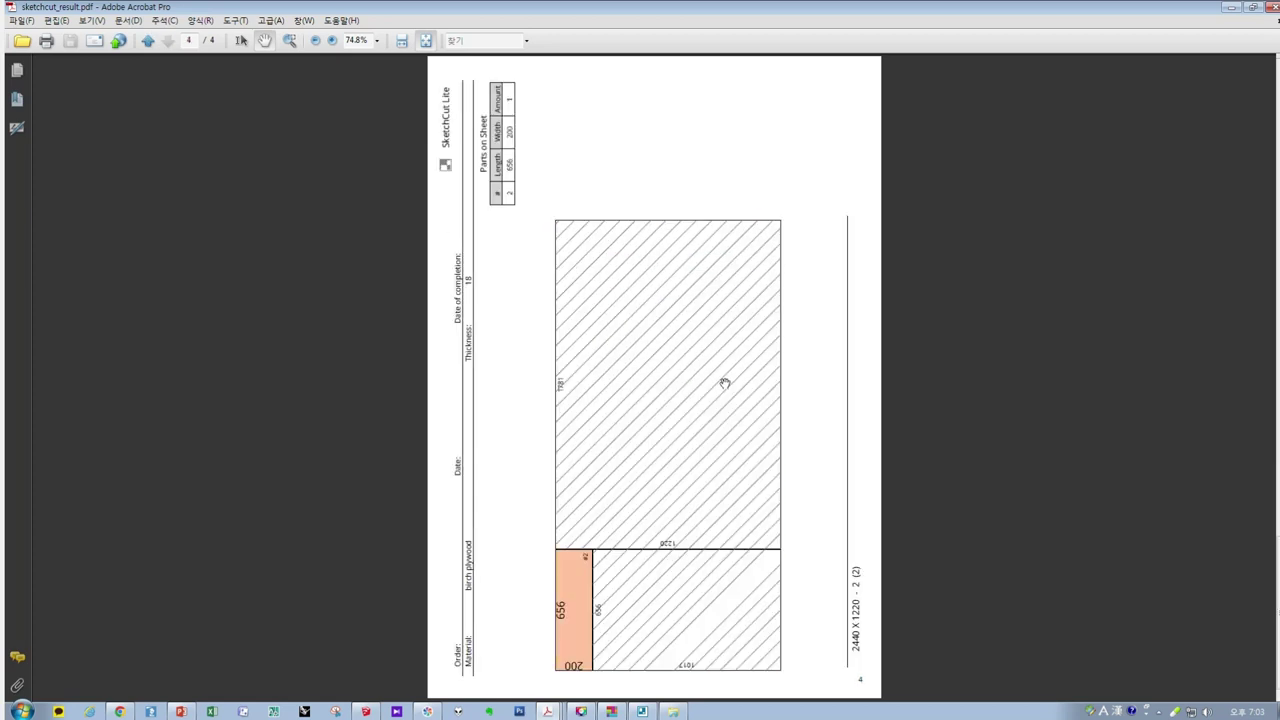
scroll(759, 386, up, 1)
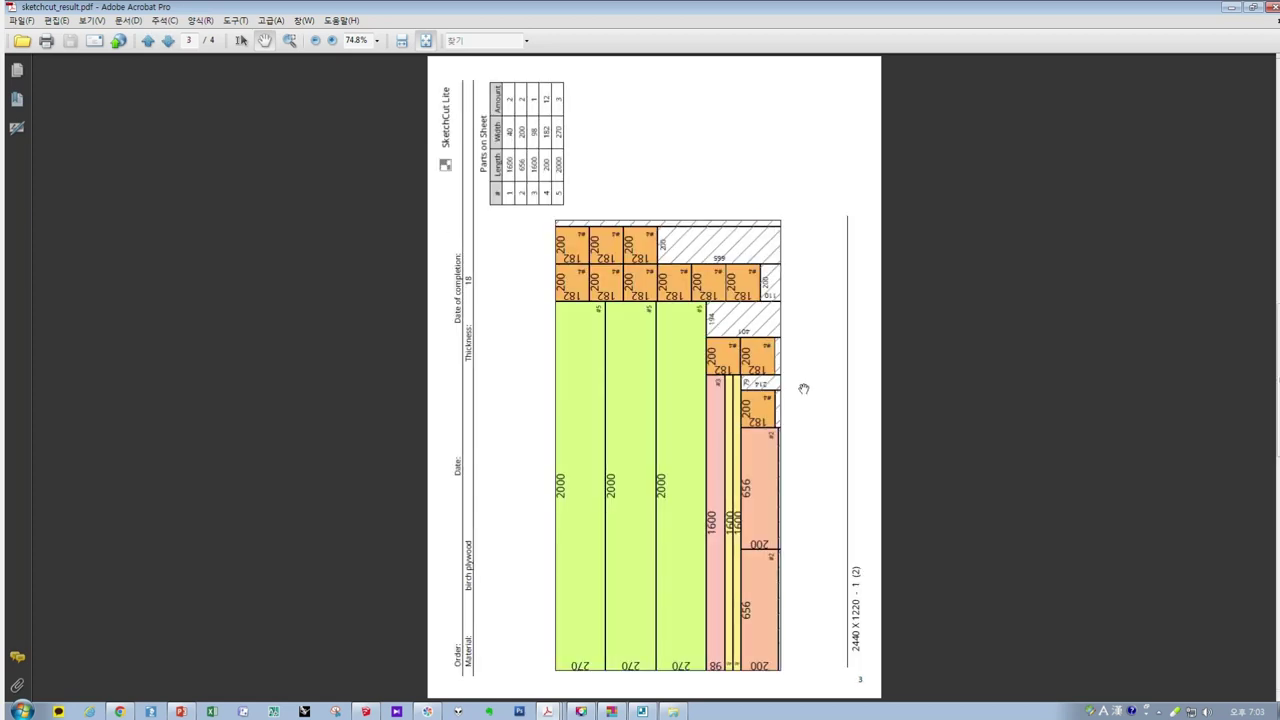
click(1273, 7)
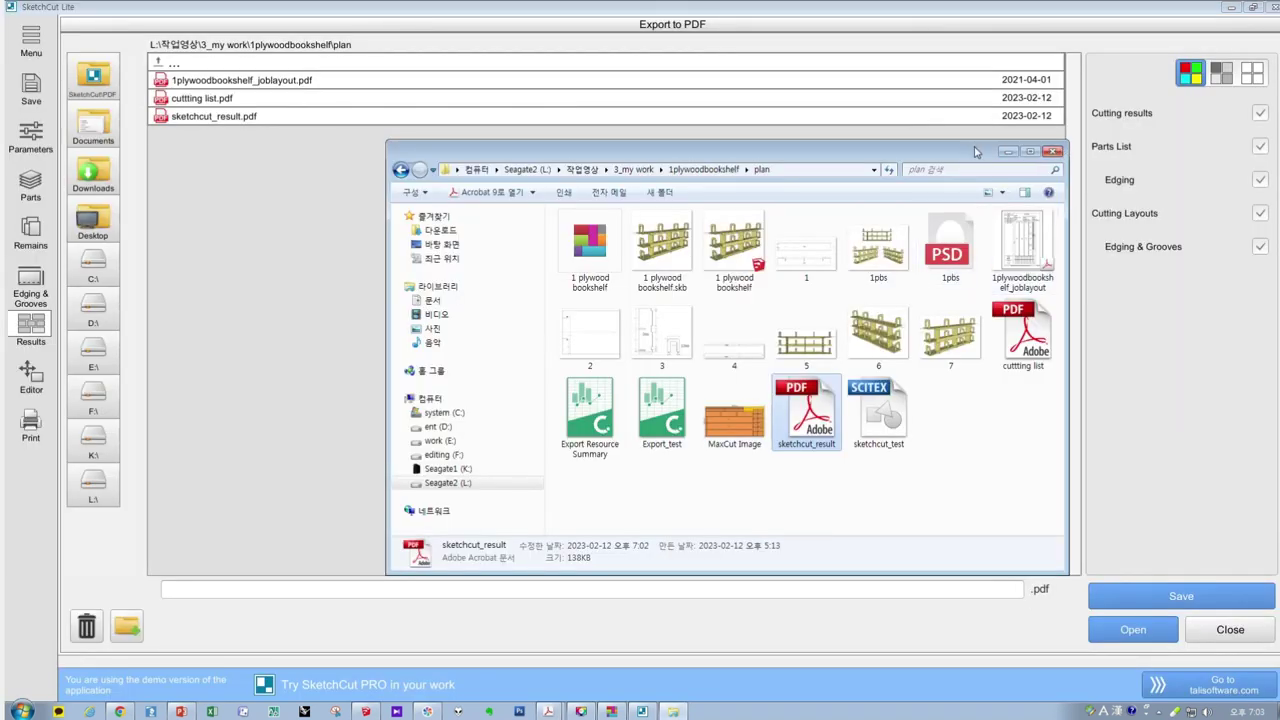
- Leave Explorer and SketchCut Lite, switch to the web browser and open cutlistoptimizer.com in a new tab
click(1008, 151)
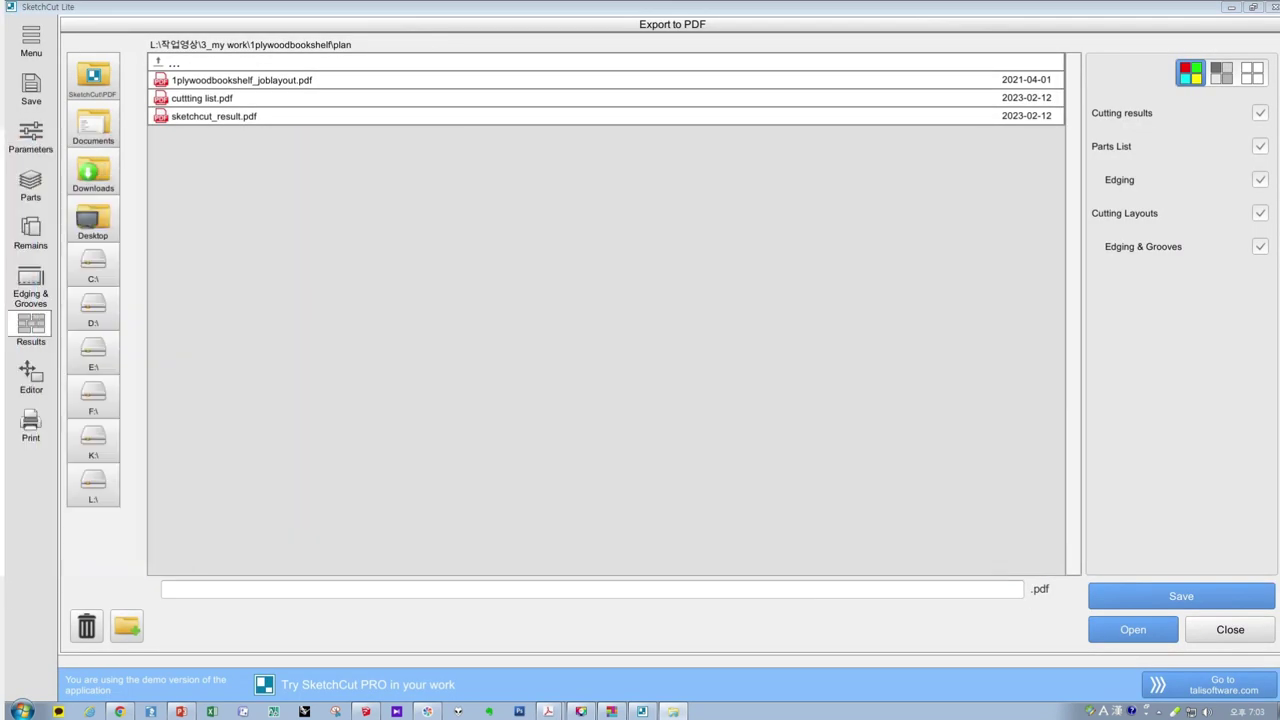
click(1273, 12)
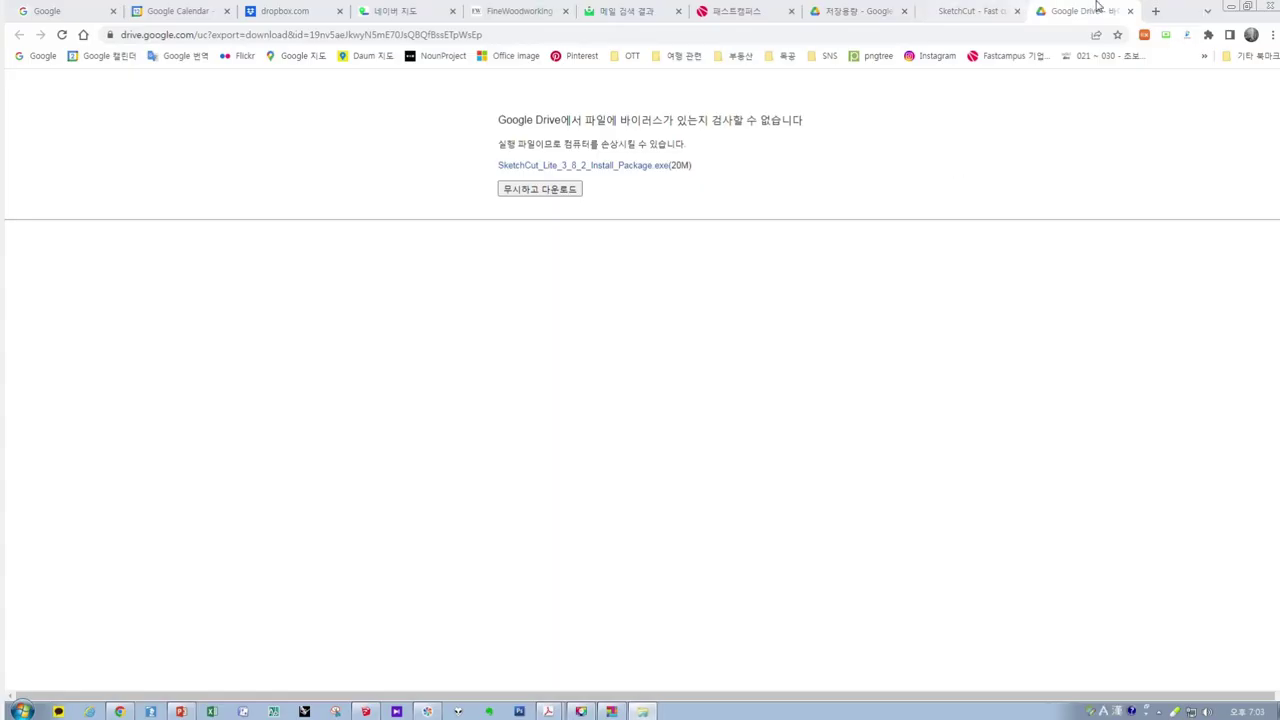
click(1155, 11)
click(600, 281)
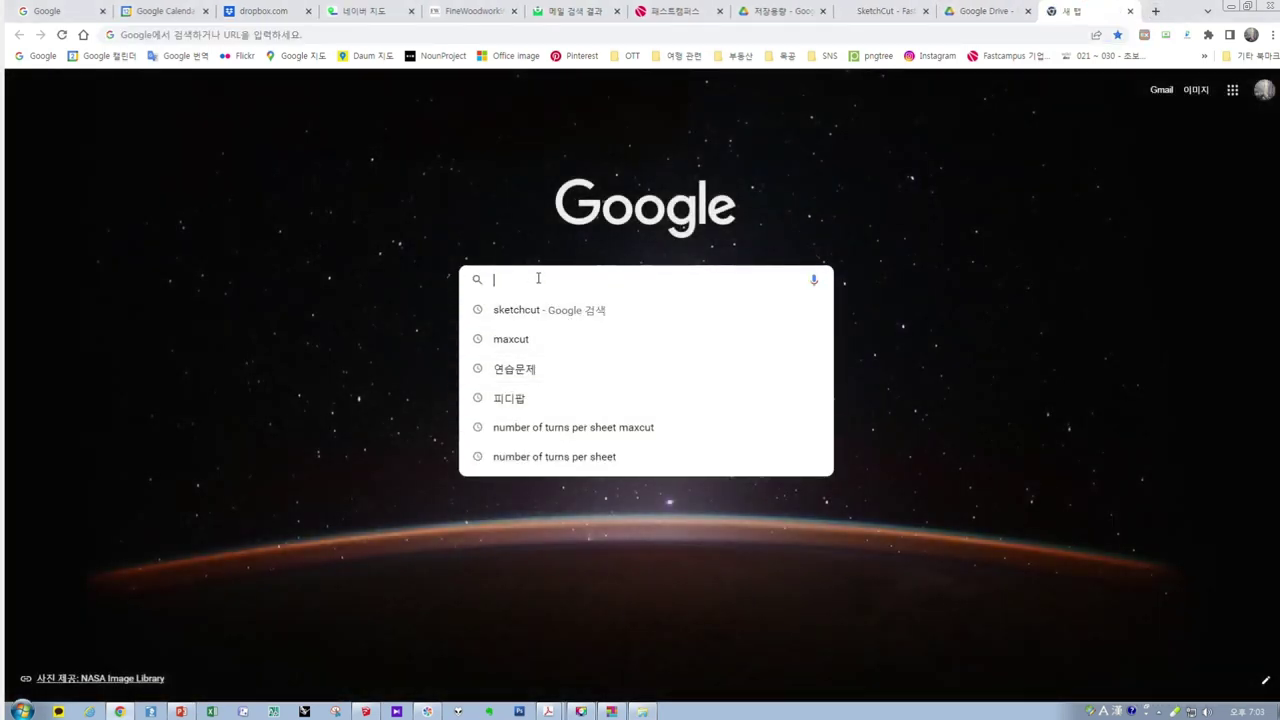
text(cu)
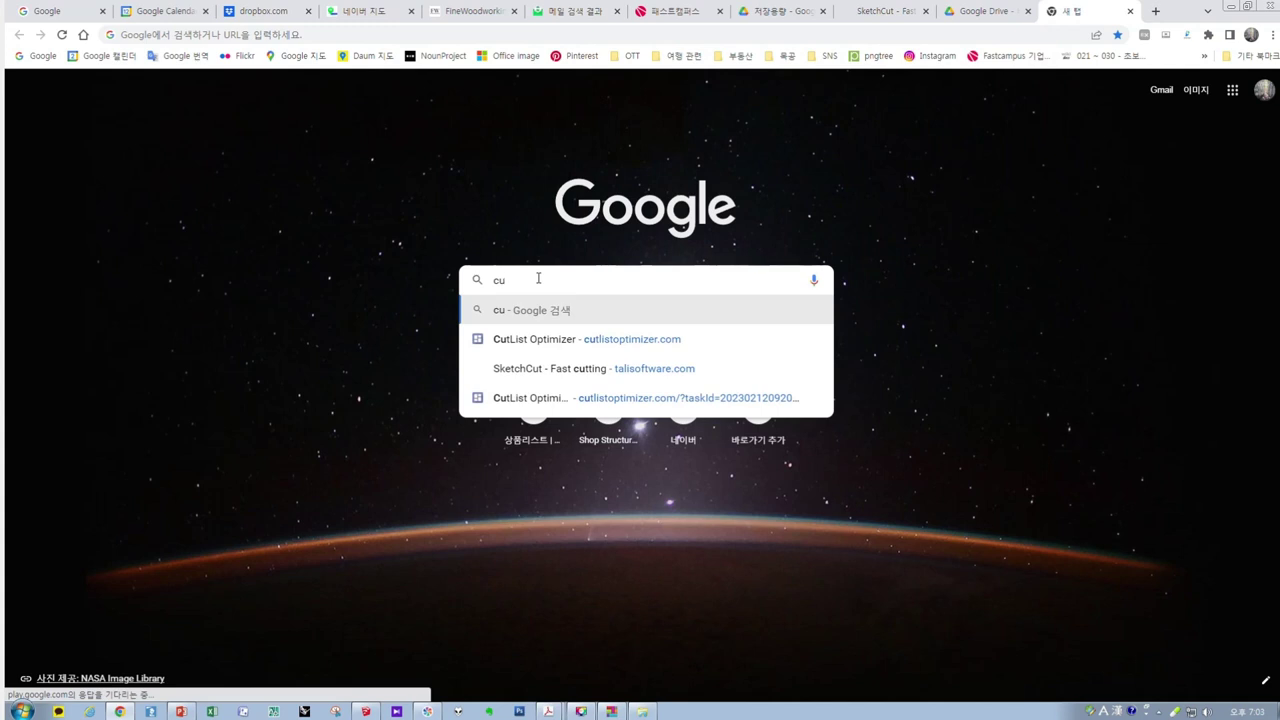
click(548, 345)
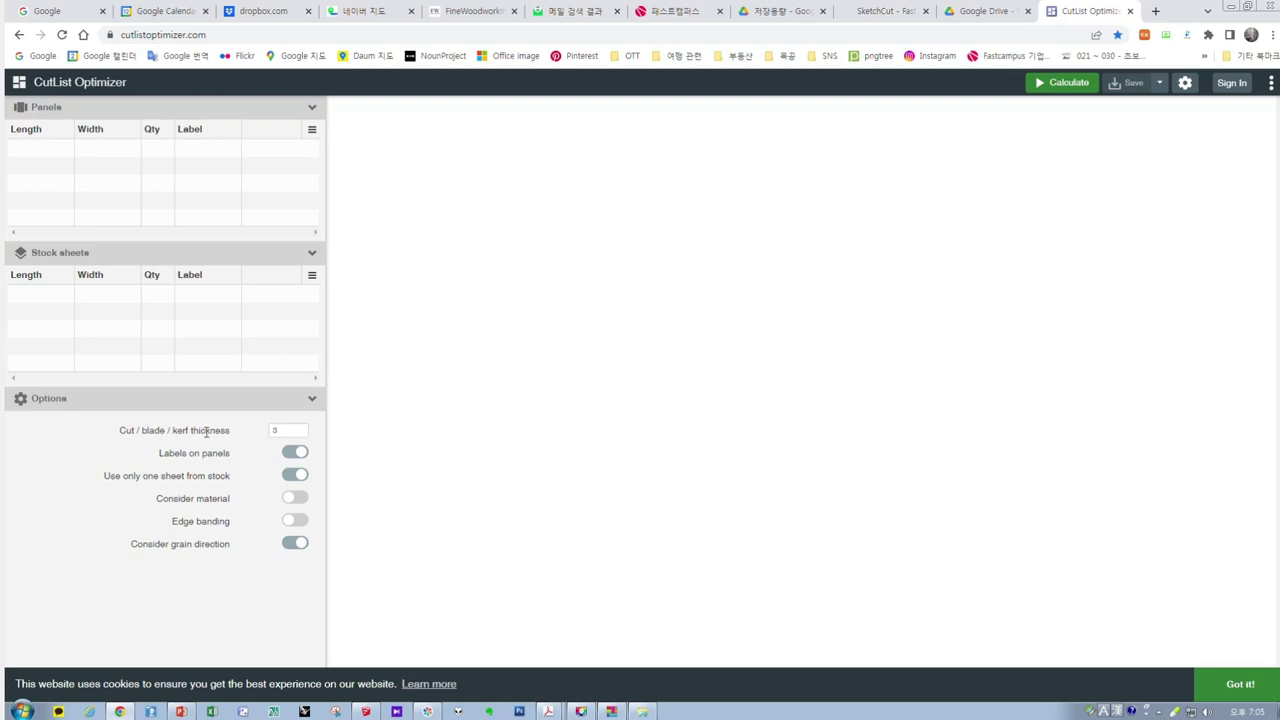
- Try out the Labels on panels and Consider material options, returning each to its original setting
click(280, 430)
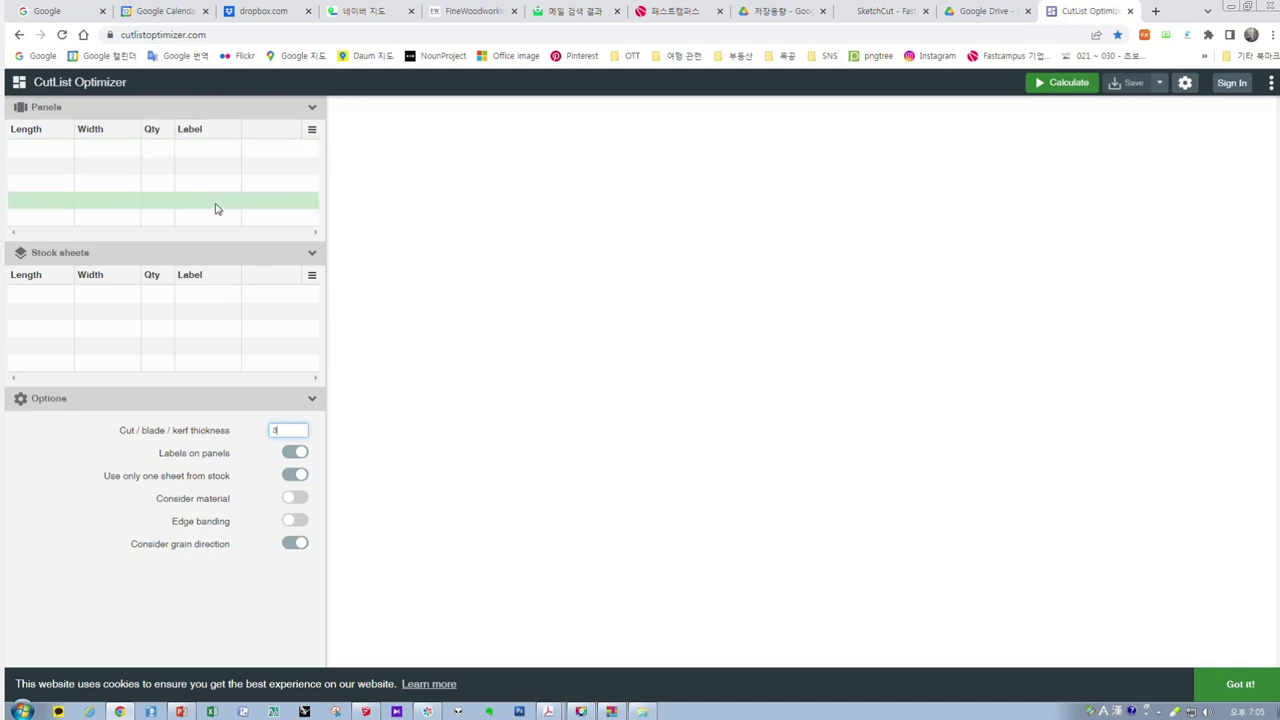
click(295, 452)
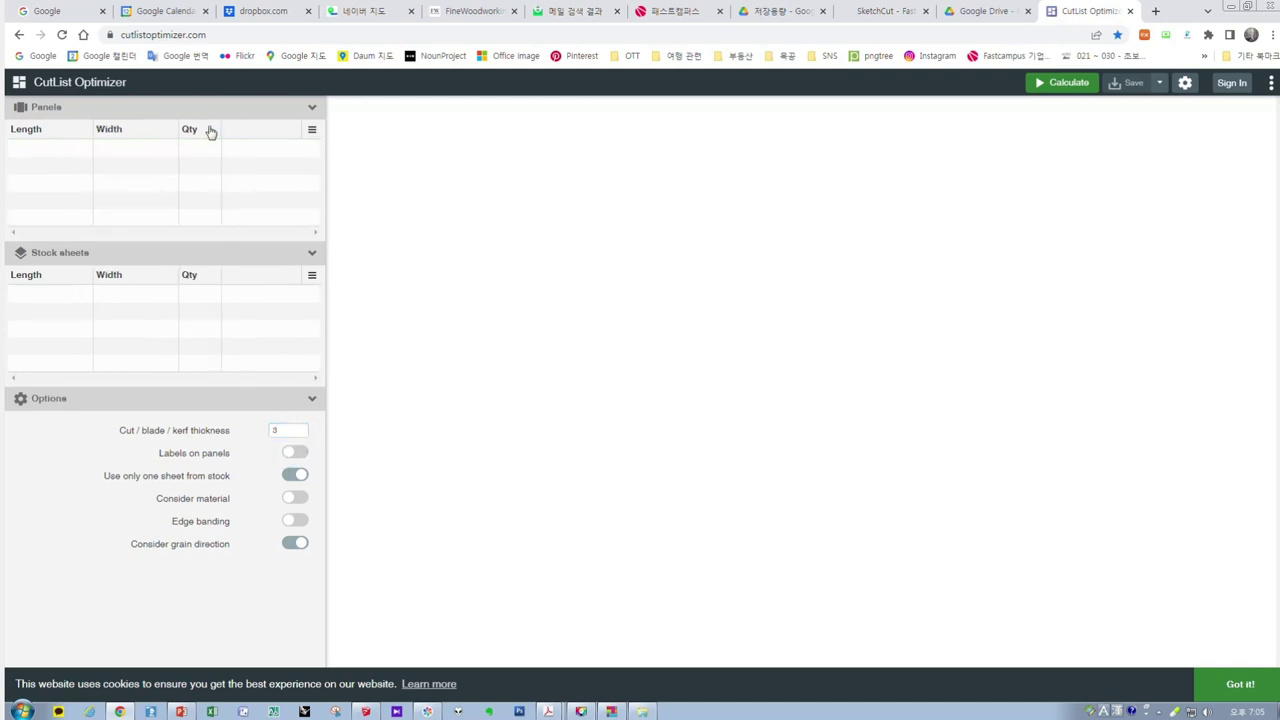
click(295, 452)
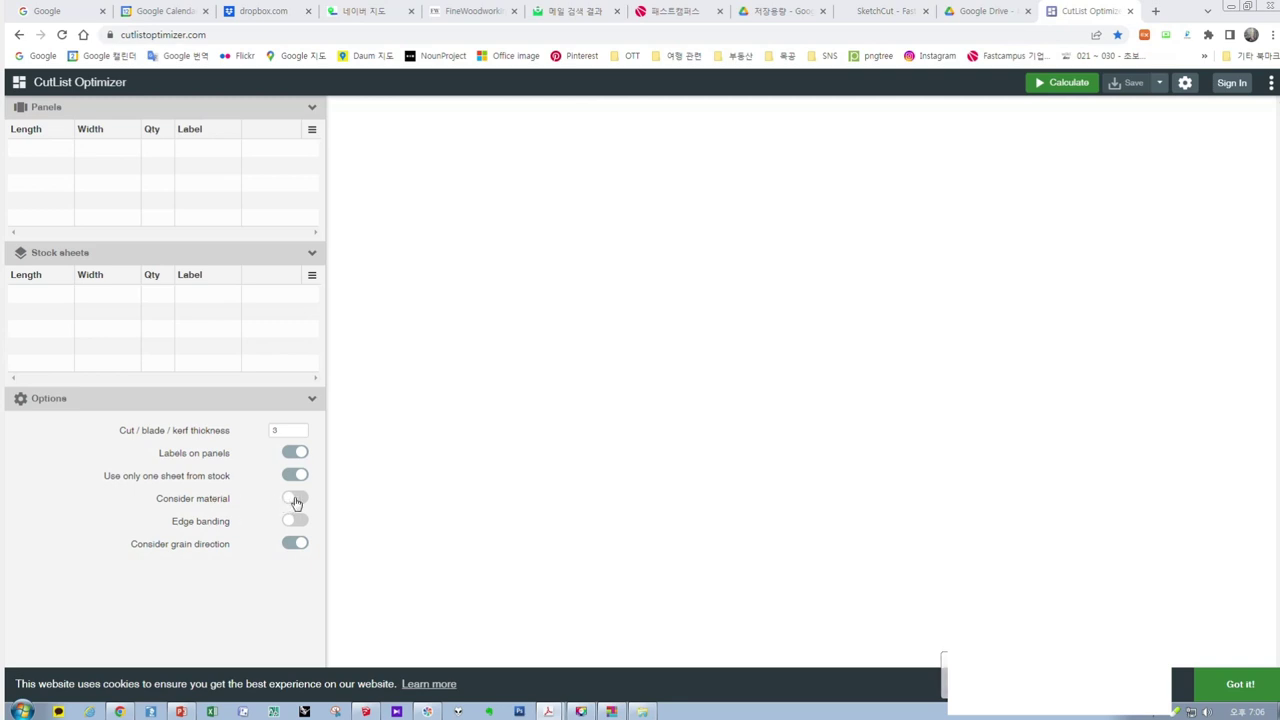
click(295, 499)
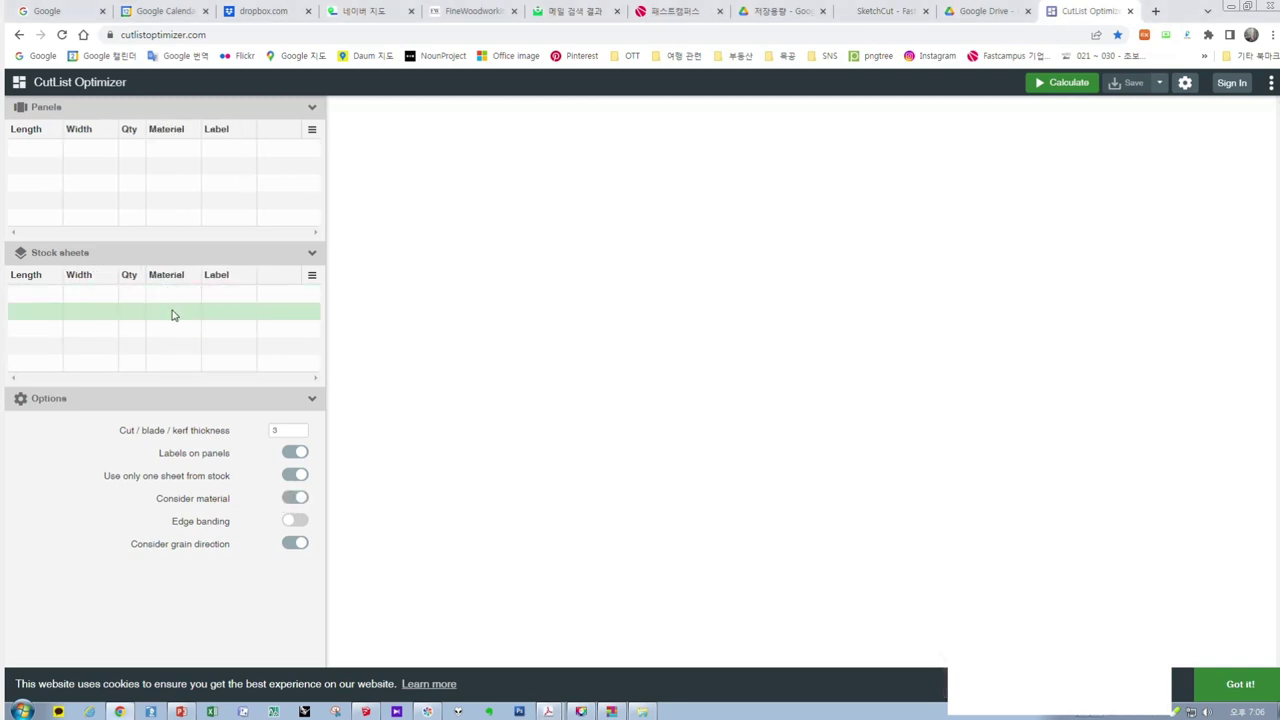
click(295, 498)
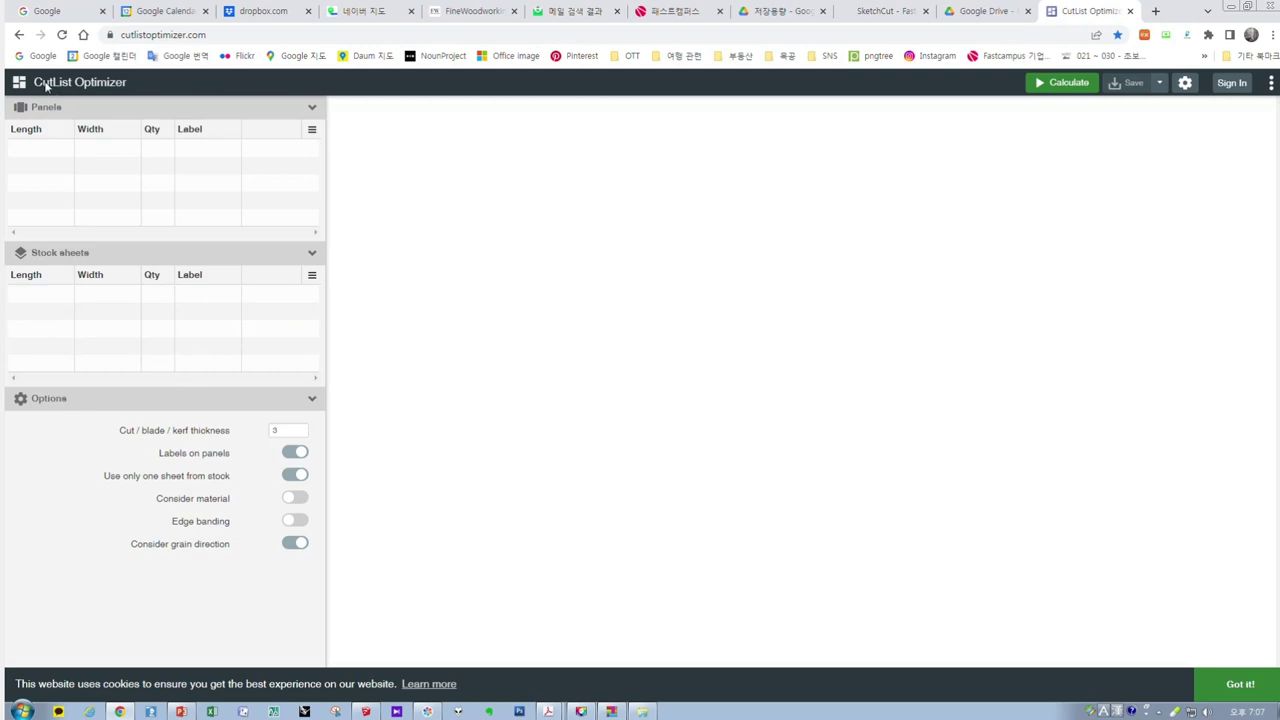
- Enter the first panel with length 1600, width 40, quantity 2 and label brace
click(44, 150)
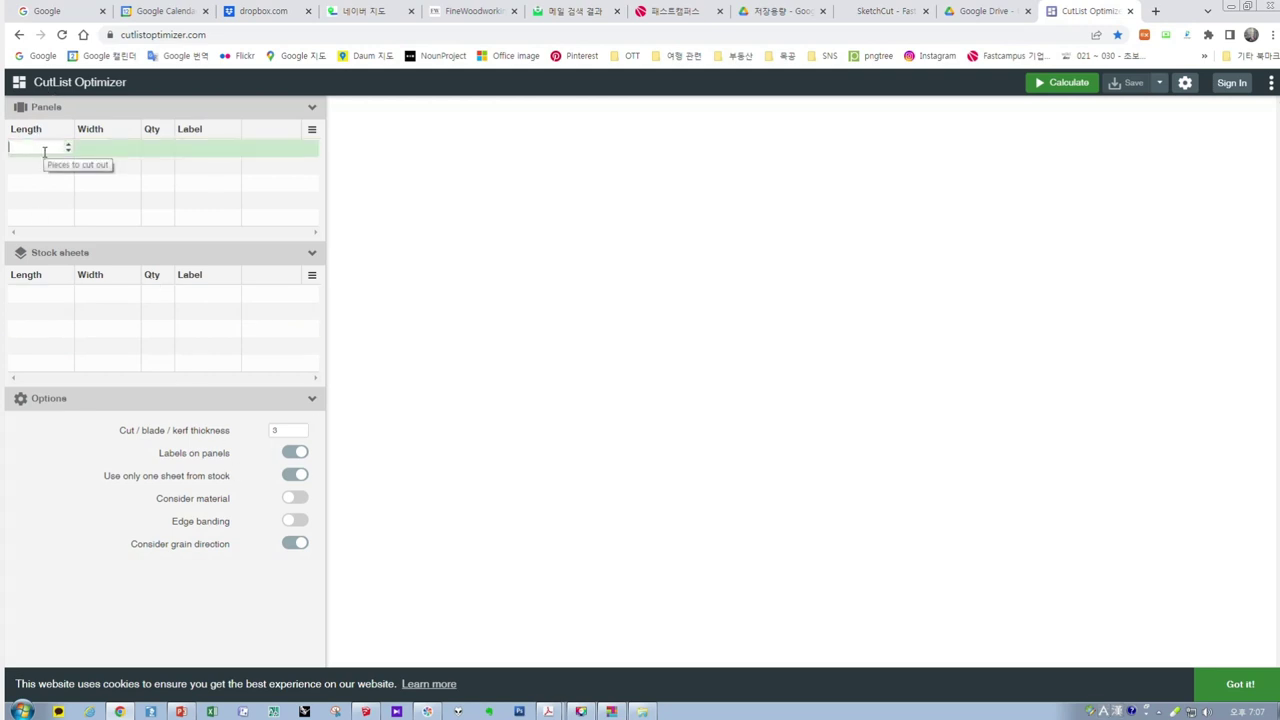
text(1600)
key(Tab)
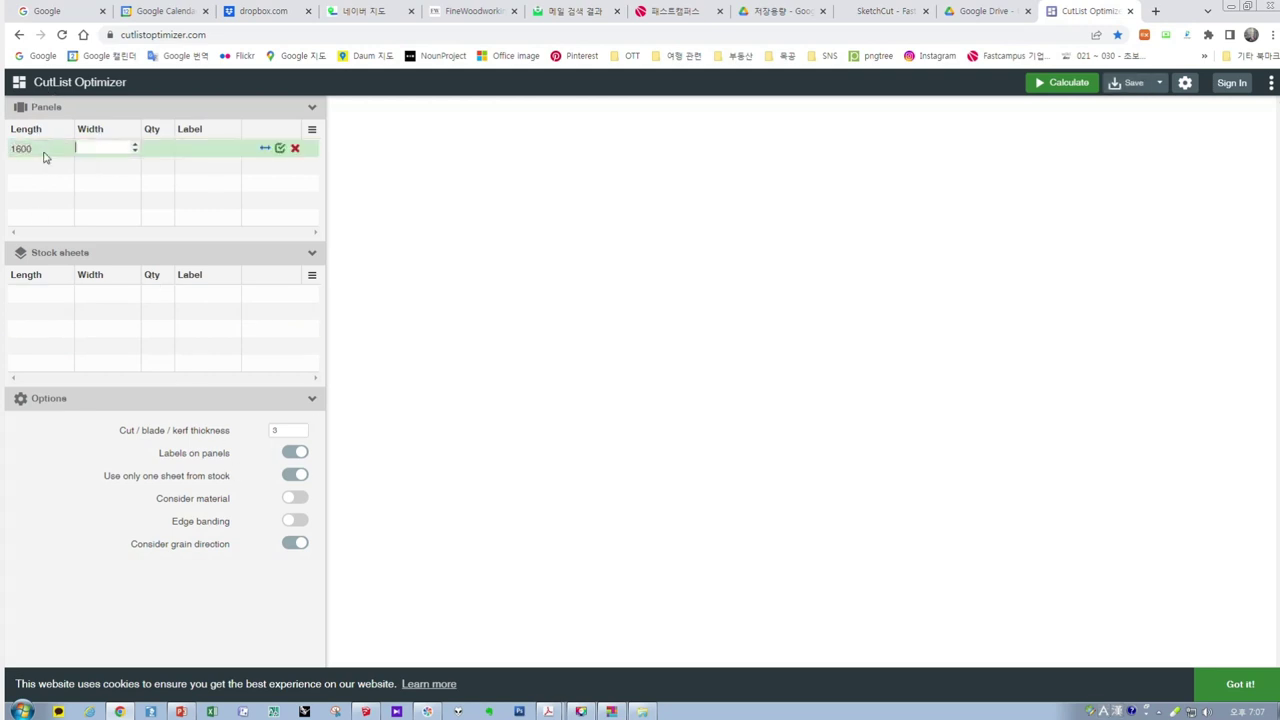
text(40)
key(Tab)
text(2)
key(Tab)
text(brace)
- Add a second panel with length 656, width 200, quantity 3 and label leg
click(45, 166)
text(656)
key(Tab)
text(200)
key(Tab)
text(3)
key(Tab)
text(leg)
- Add a third panel with length 1600, width 98, quantity 1 and label mid_brace
key(Tab)
text(1600)
key(Tab)
text(98)
key(Tab)
text(1)
key(Tab)
text(mid_brace)
- Add a fourth panel with length 200, width 182, quantity 12 and label partition
key(Tab)
text(200)
key(Tab)
text(182)
key(Tab)
text(12)
key(Tab)
text(partition)
- Add a fifth panel with length 2000, width 270, quantity 3 and label shelf
key(Tab)
text(2000)
key(Tab)
text(270)
key(Tab)
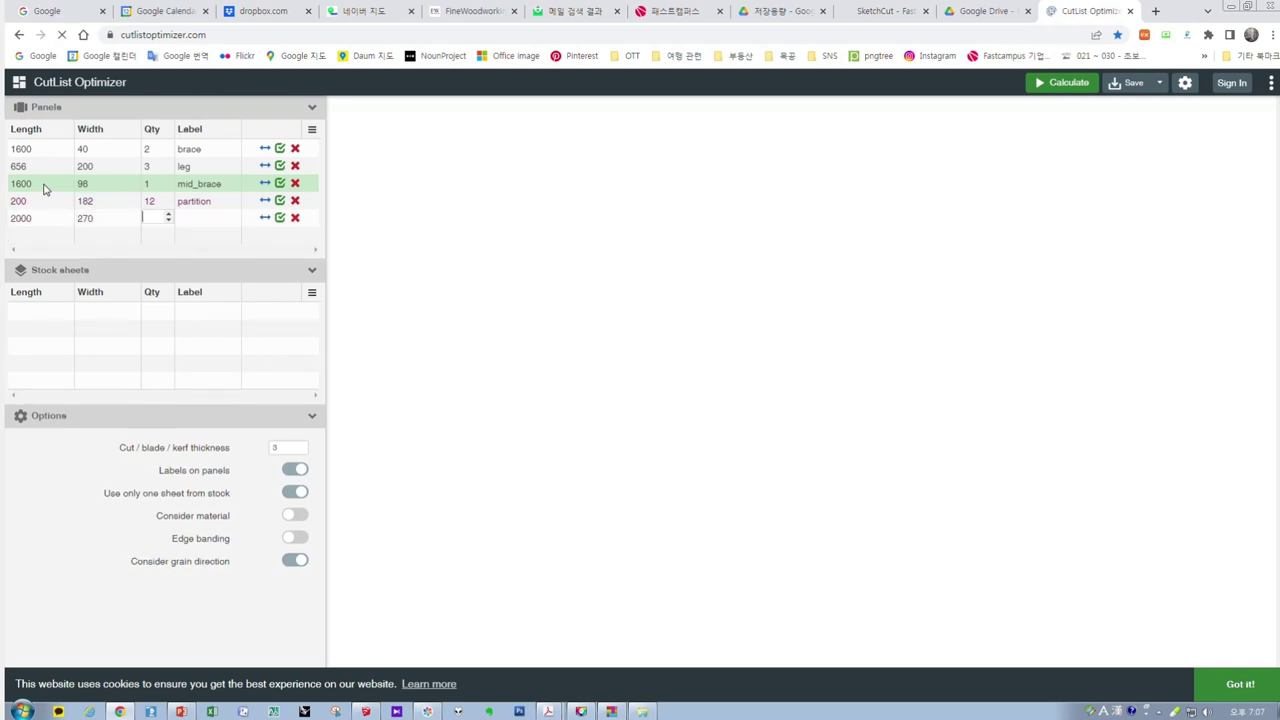
text(3)
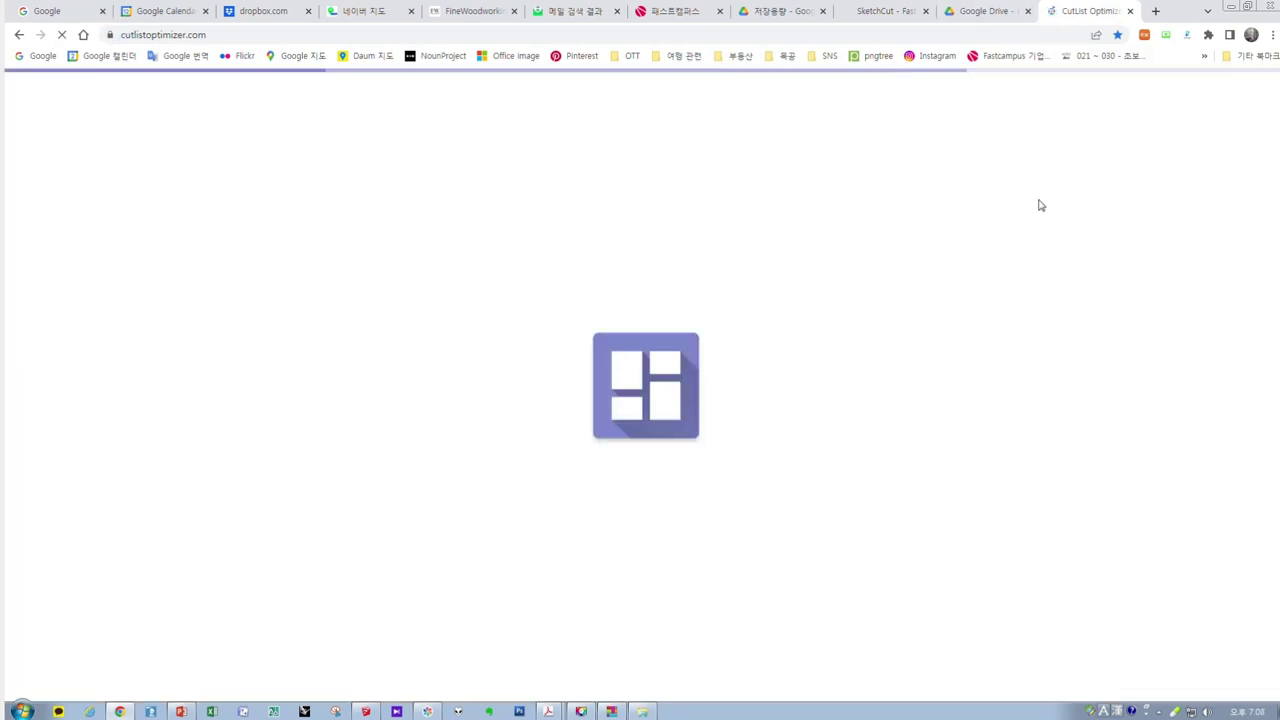
click(206, 216)
text(shelf)
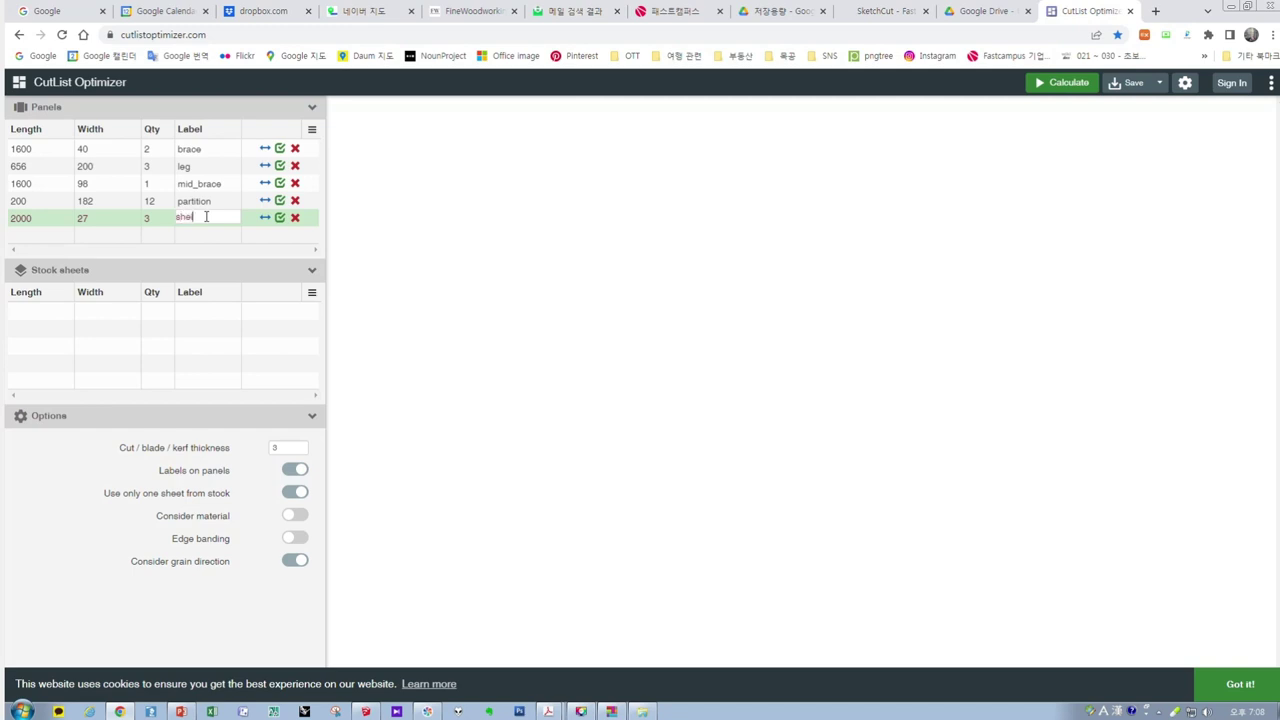
- Enter a stock sheet with length 2440, width 1220, quantity 1 and label 18t birch plwood
click(25, 308)
click(32, 185)
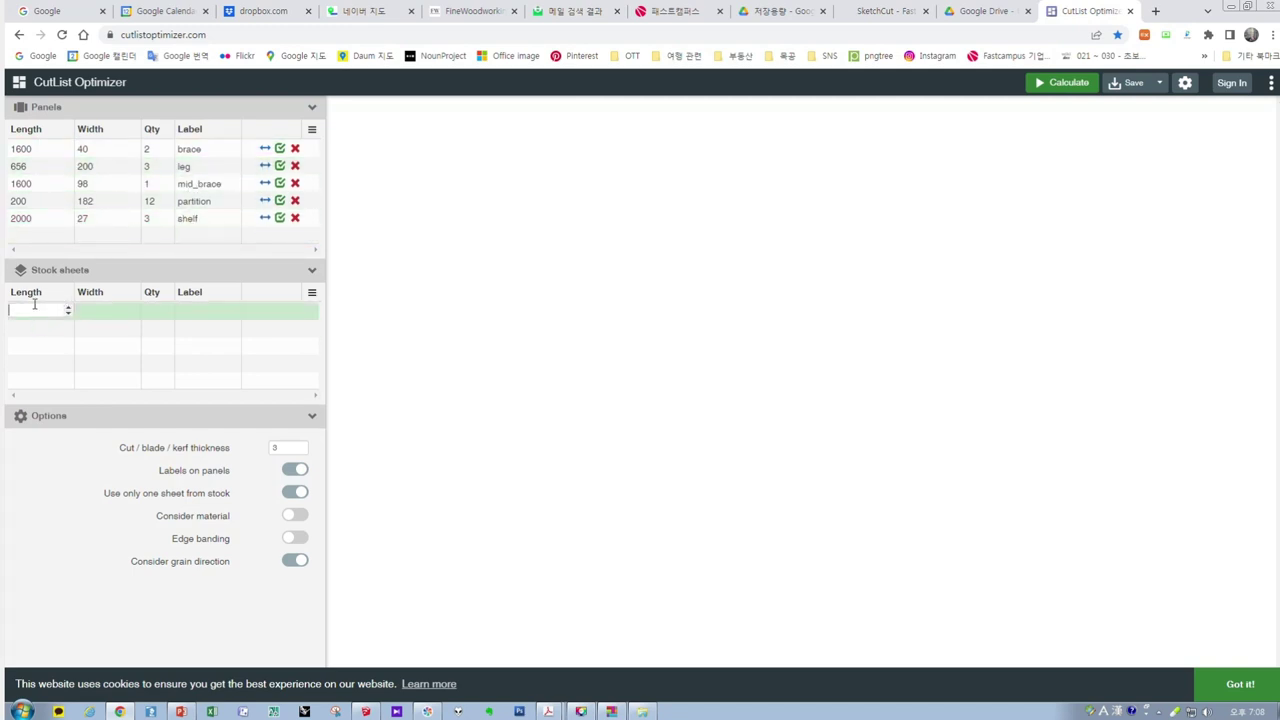
text(2440)
key(Tab)
text(1220)
key(Tab)
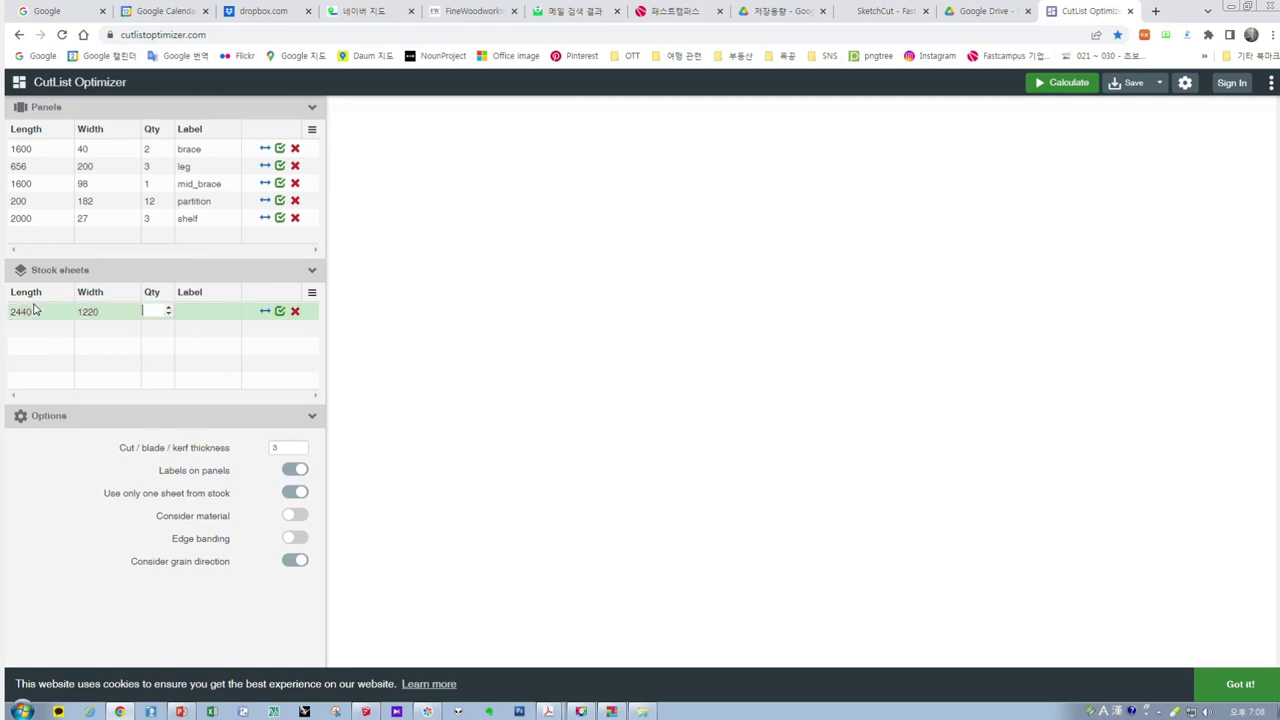
text(1)
key(Tab)
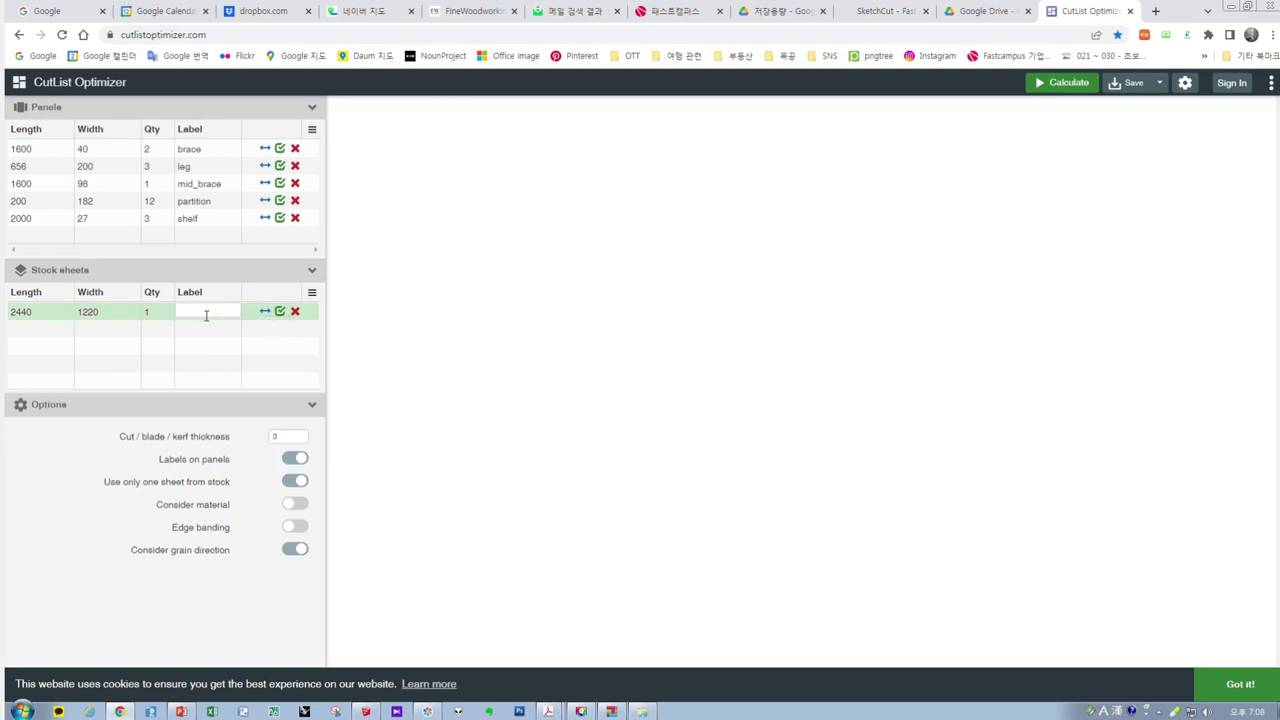
text(18t birch plwood)
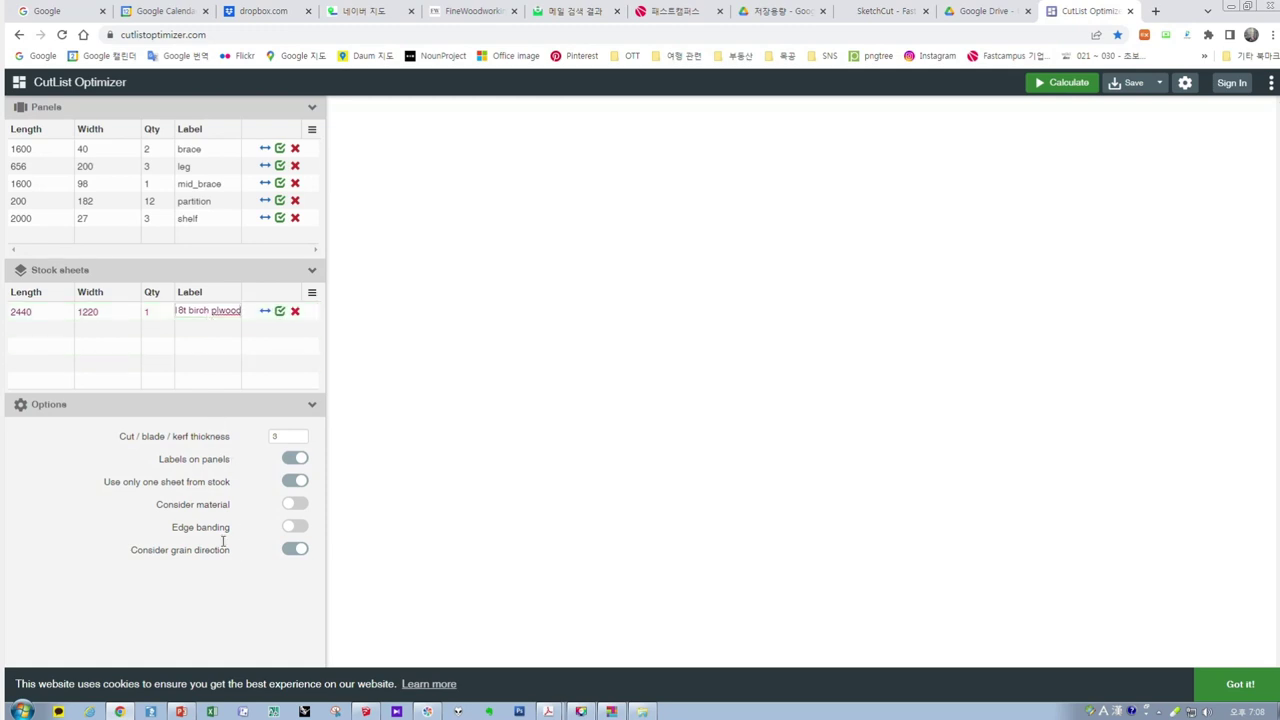
click(258, 599)
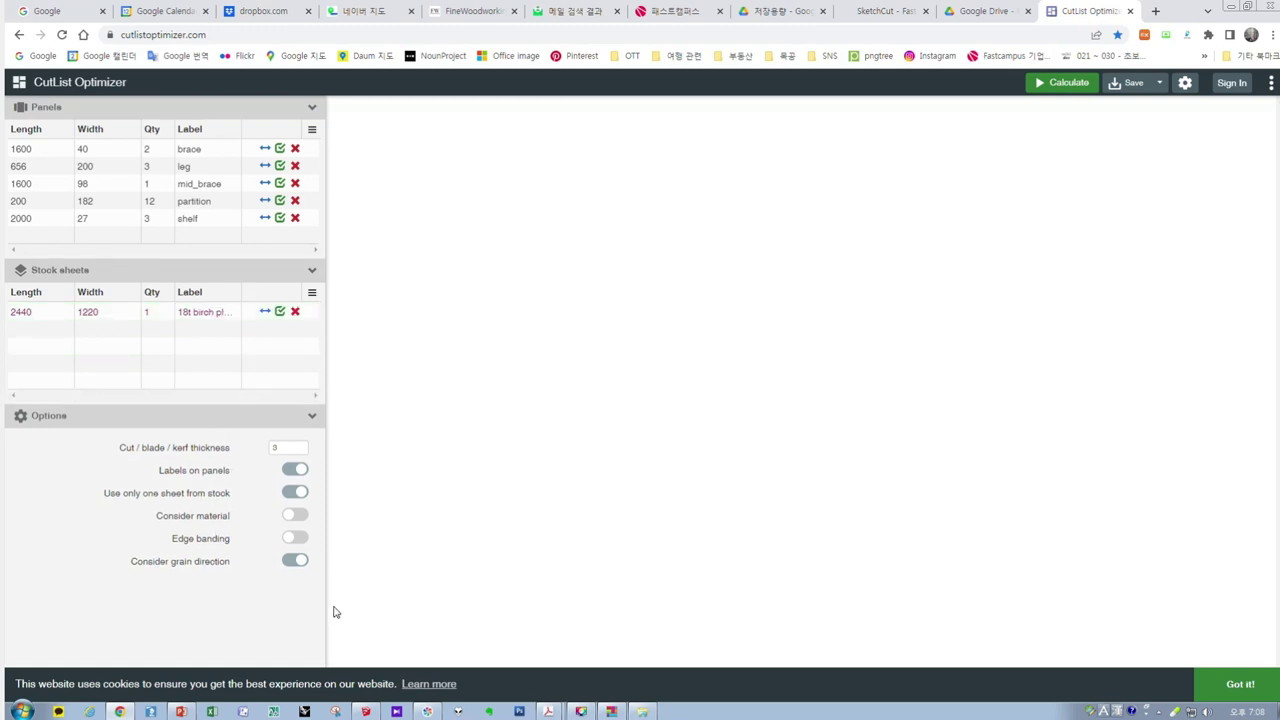
- Calculate the cutting layout, accept the solution early, and set the shelf panel's width to 270
click(1085, 88)
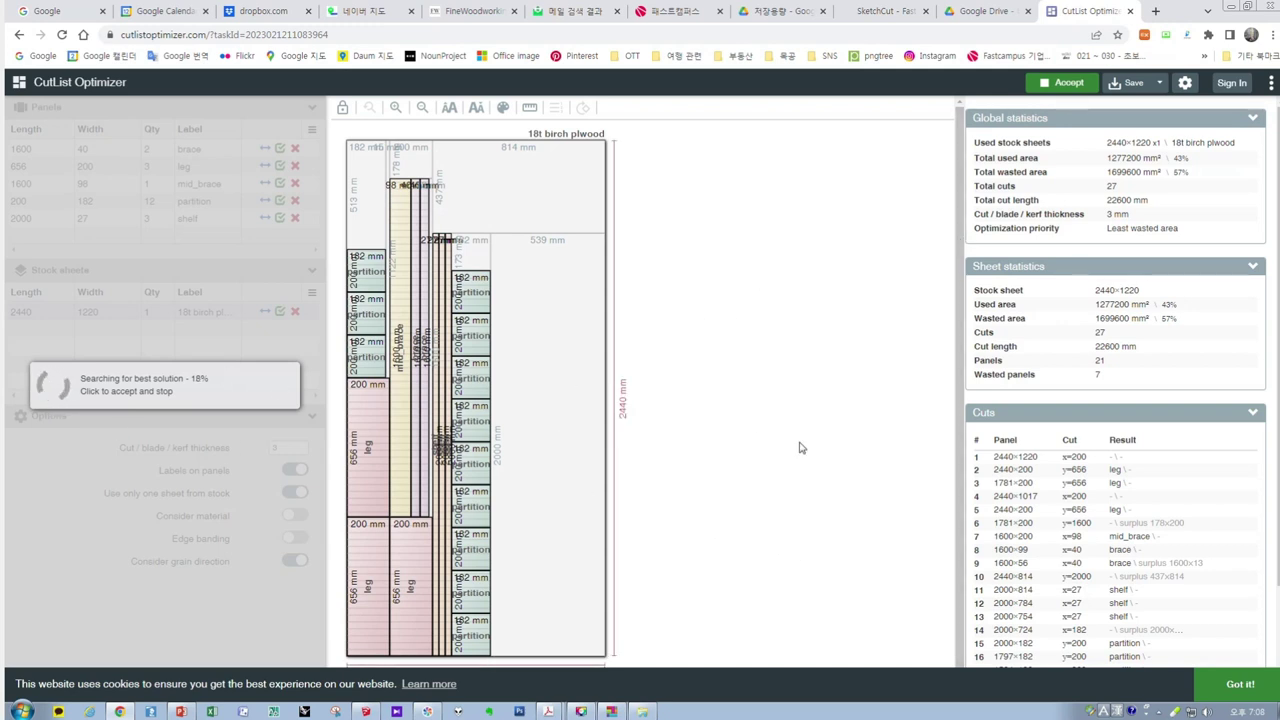
click(268, 404)
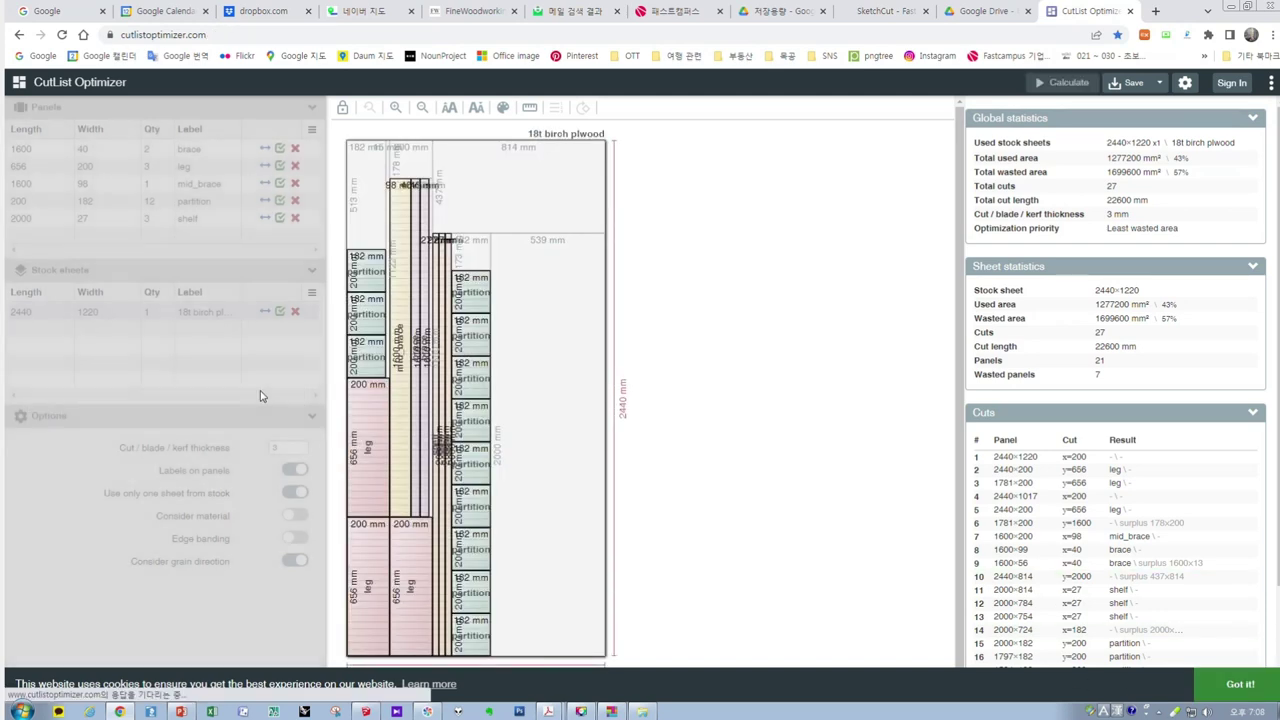
click(112, 217)
text(0)
key(Return)
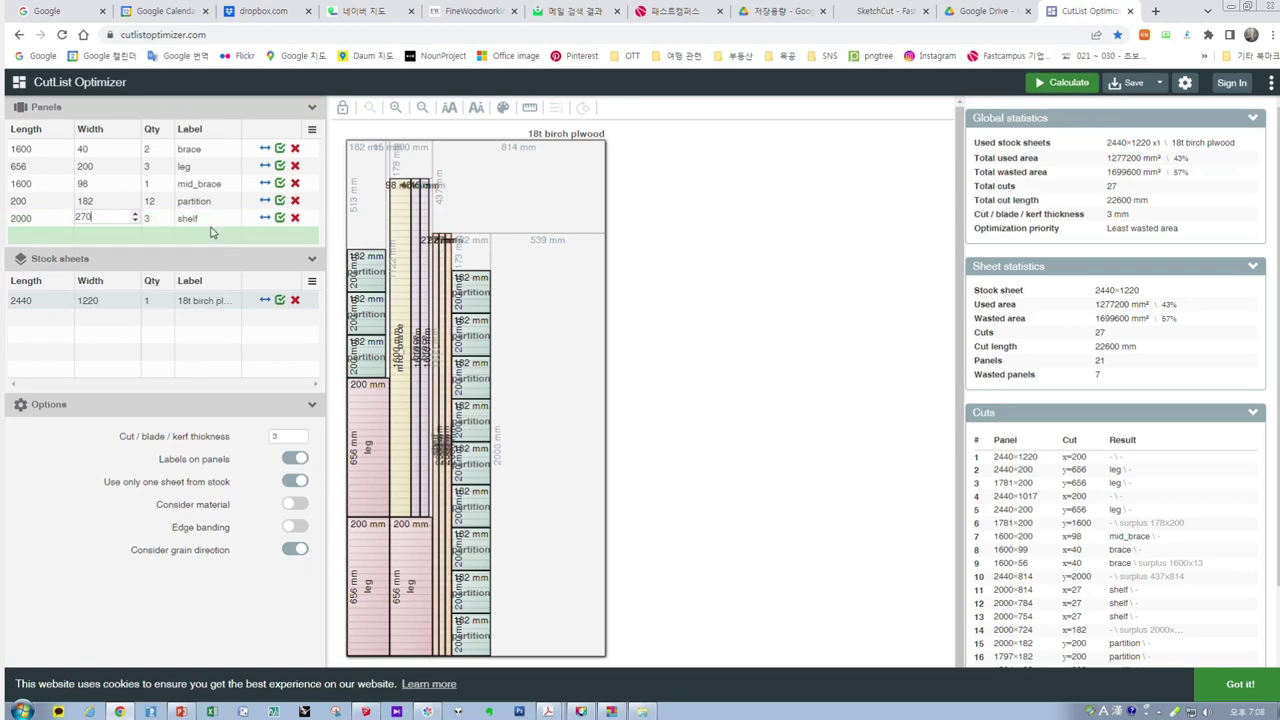
- Recalculate the cutting layout, accept the current solution, and review the sheet layout, statistics and cuts list
click(1066, 82)
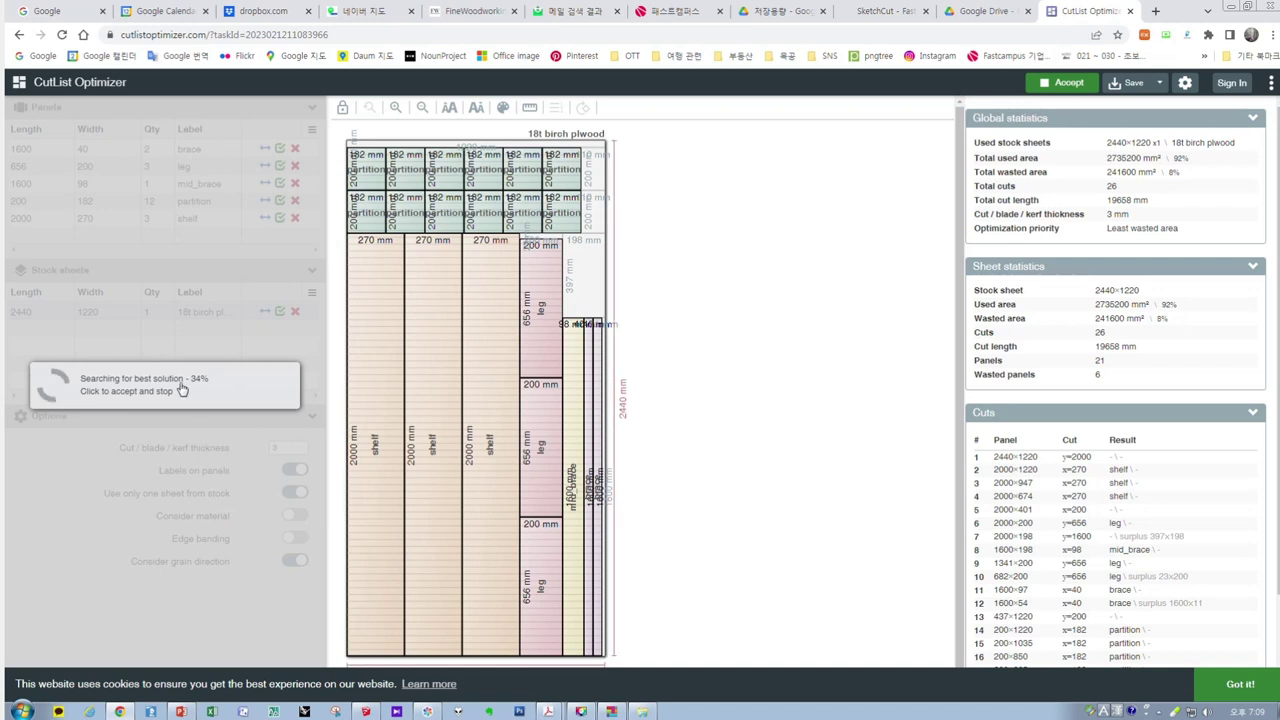
click(251, 391)
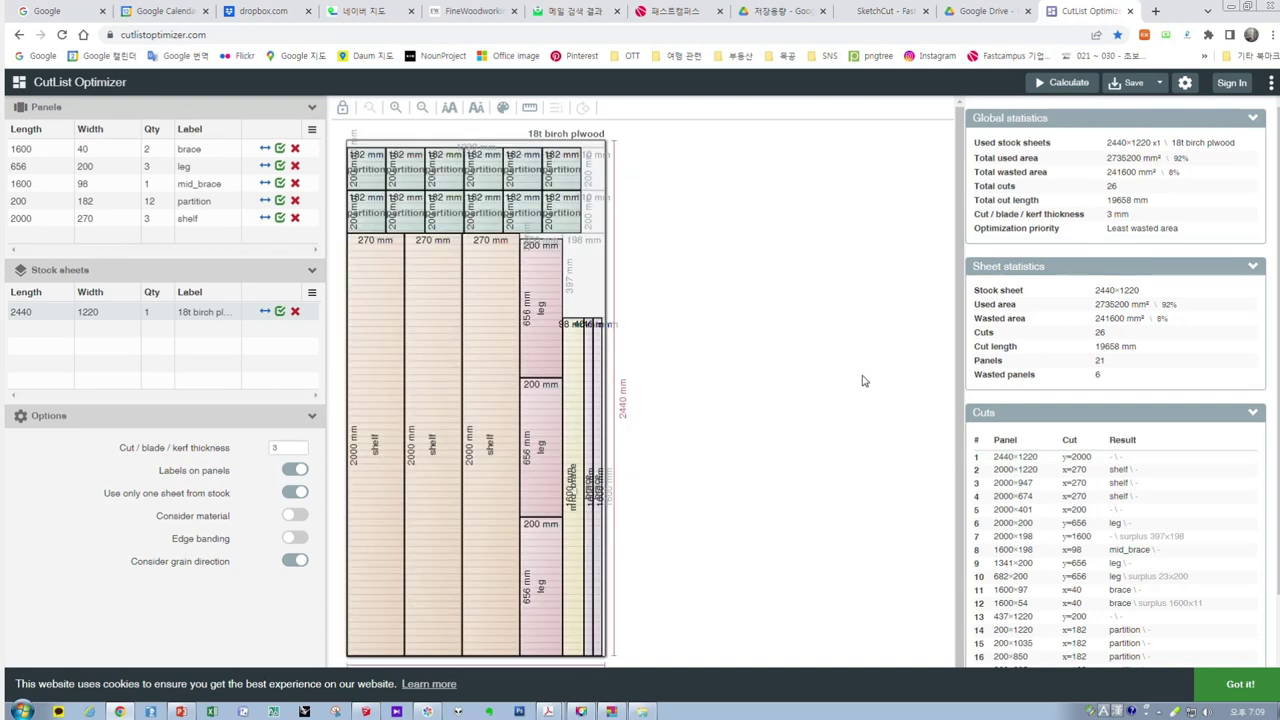
scroll(853, 436, down, 1)
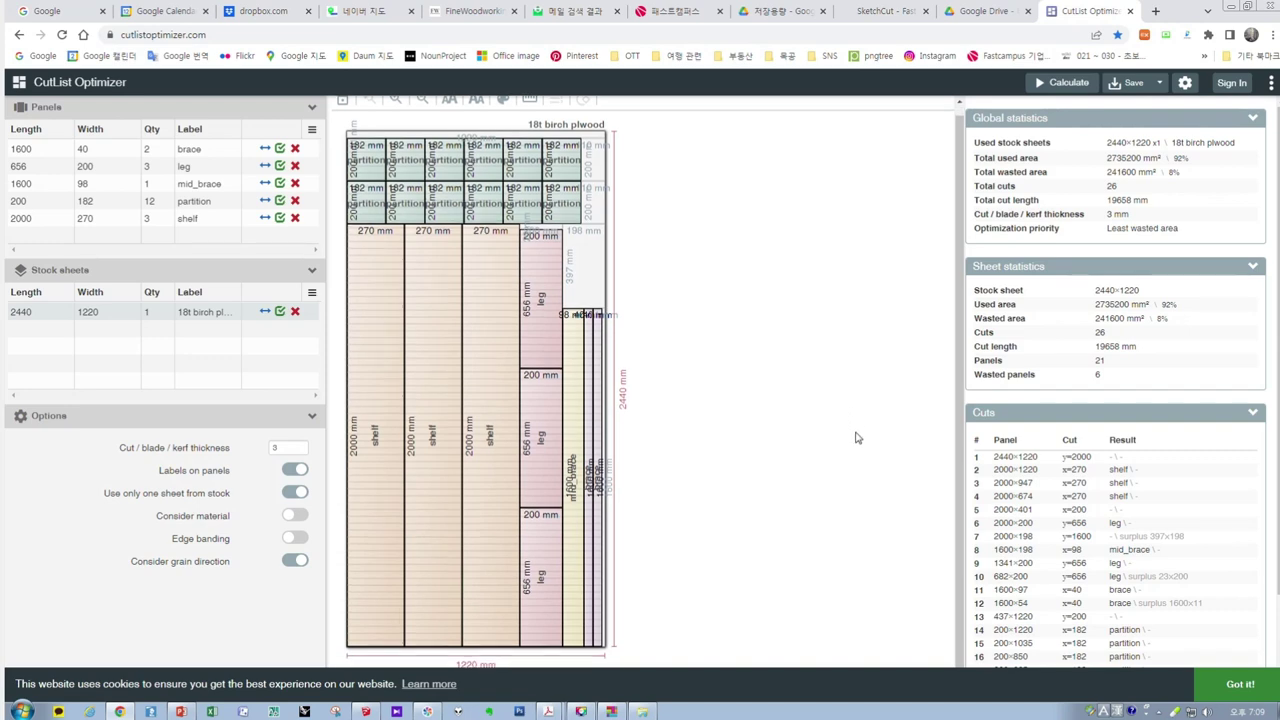
scroll(1123, 420, down, 2)
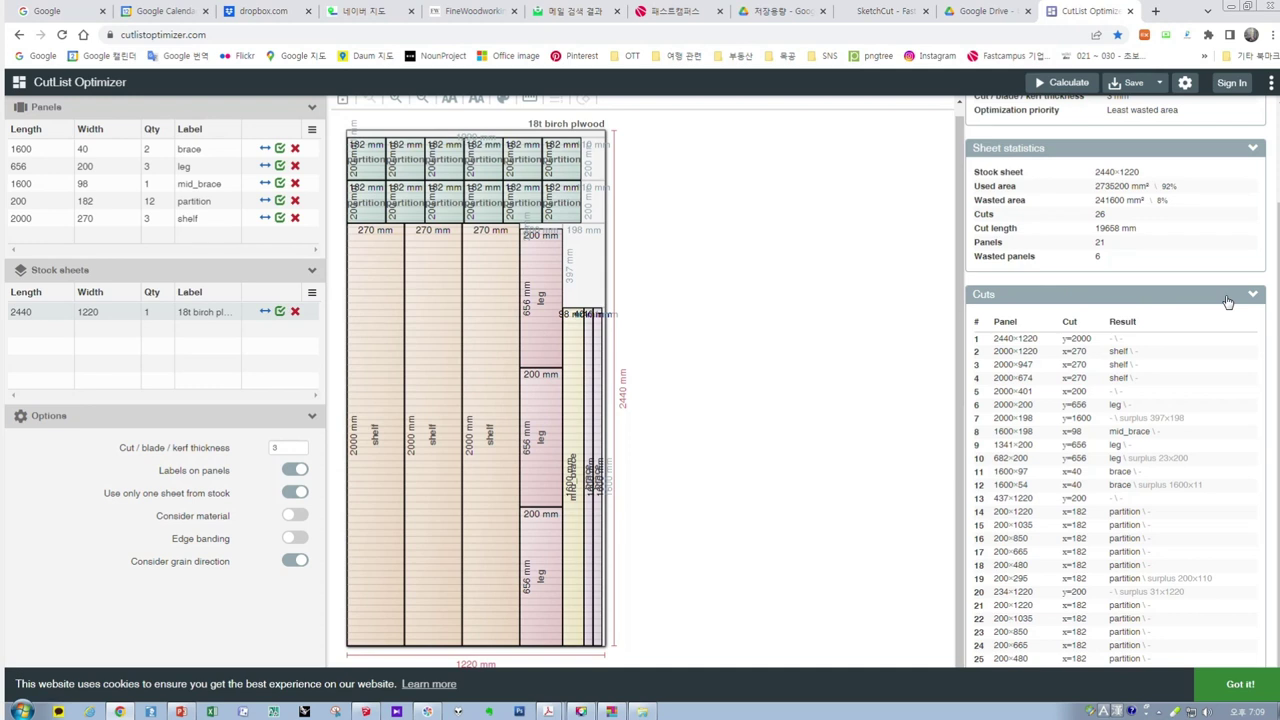